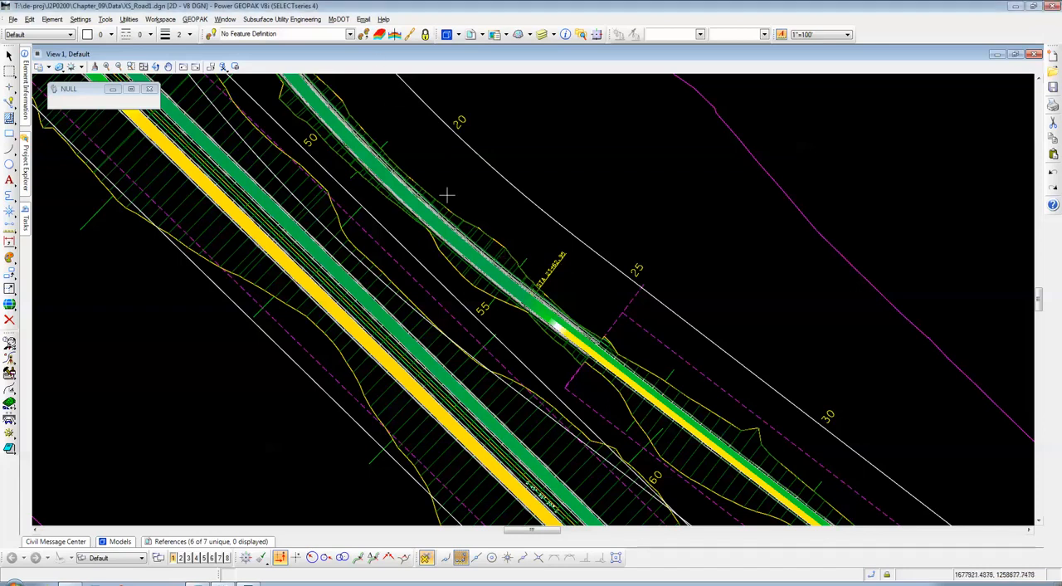
# Step: Examine the corridor drawing and the list of reference files attached to it
pyautogui.scroll(2, 502, 274)
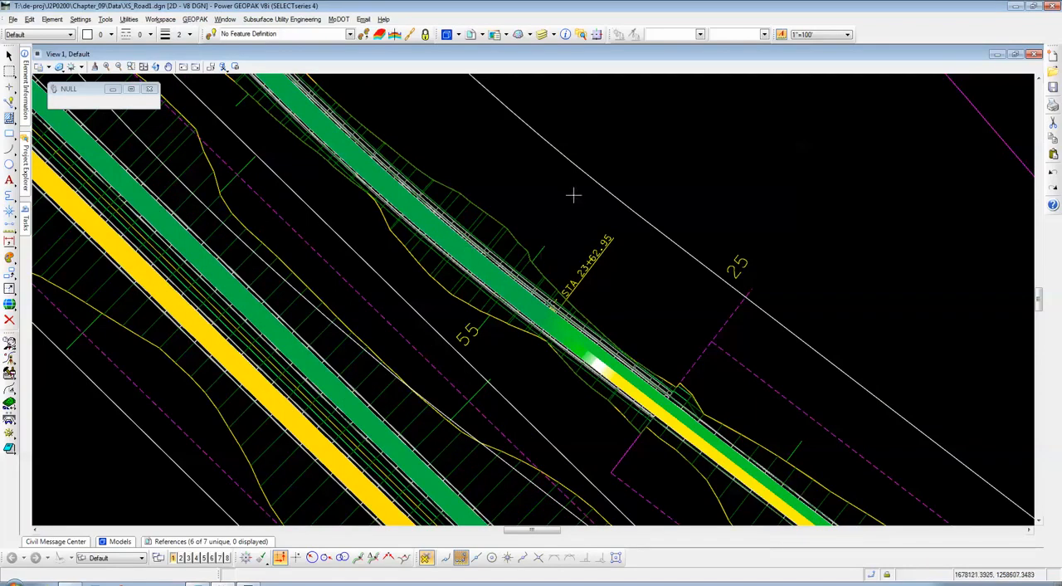
pyautogui.scroll(-2, 424, 283)
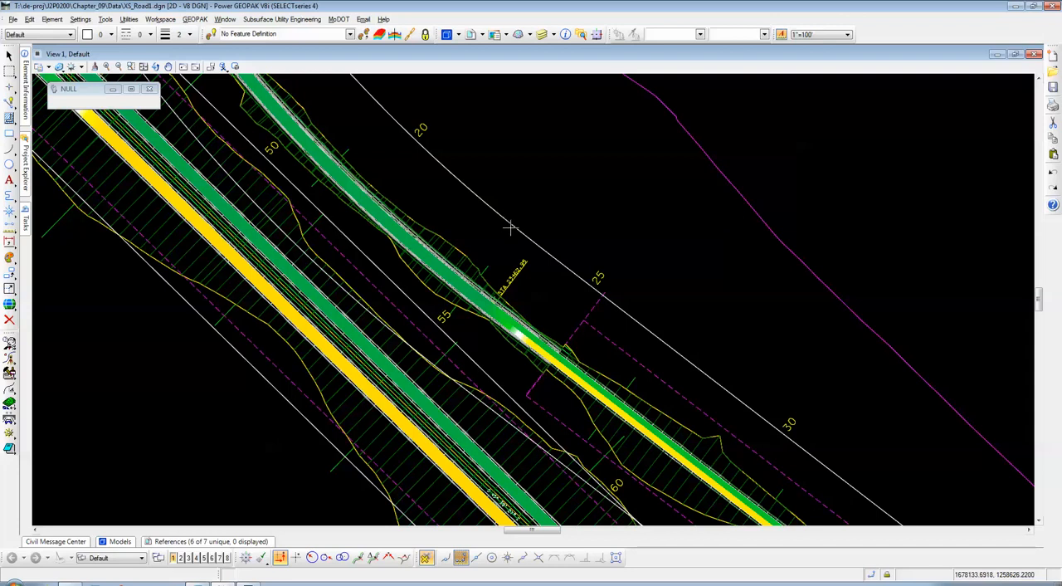
pyautogui.click(472, 35)
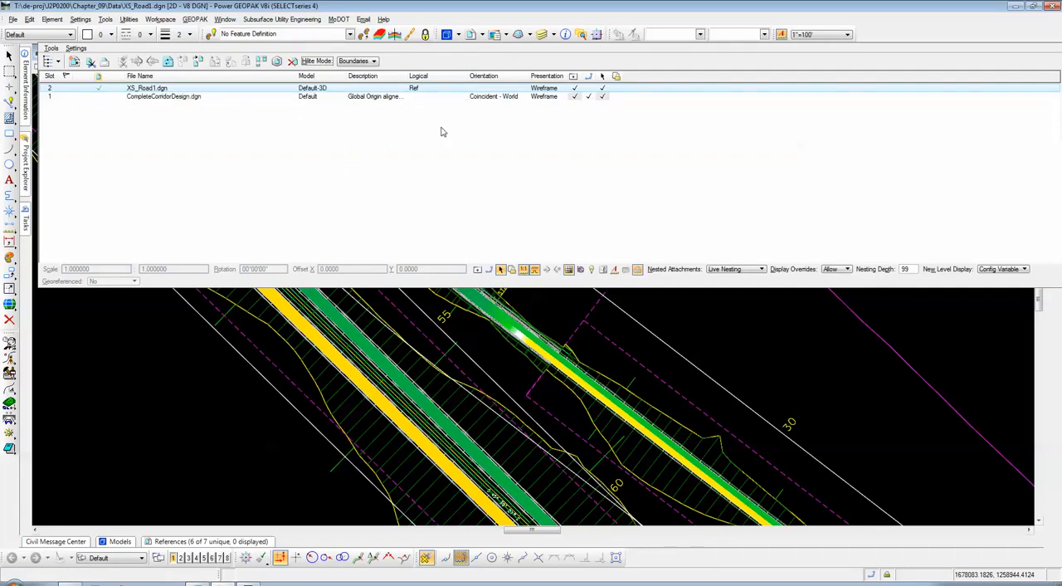
pyautogui.moveTo(488, 45); pyautogui.dragTo(483, 13)
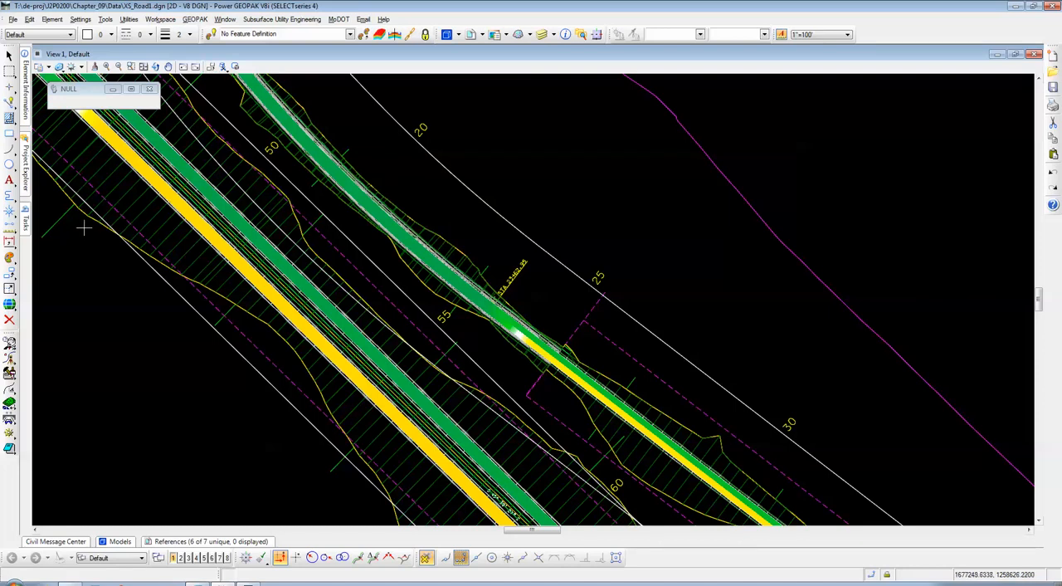
# Step: Start creating cross sections from the corridor modeling tools, using the ROAD1 baseline as the alignment
pyautogui.moveTo(26, 225)
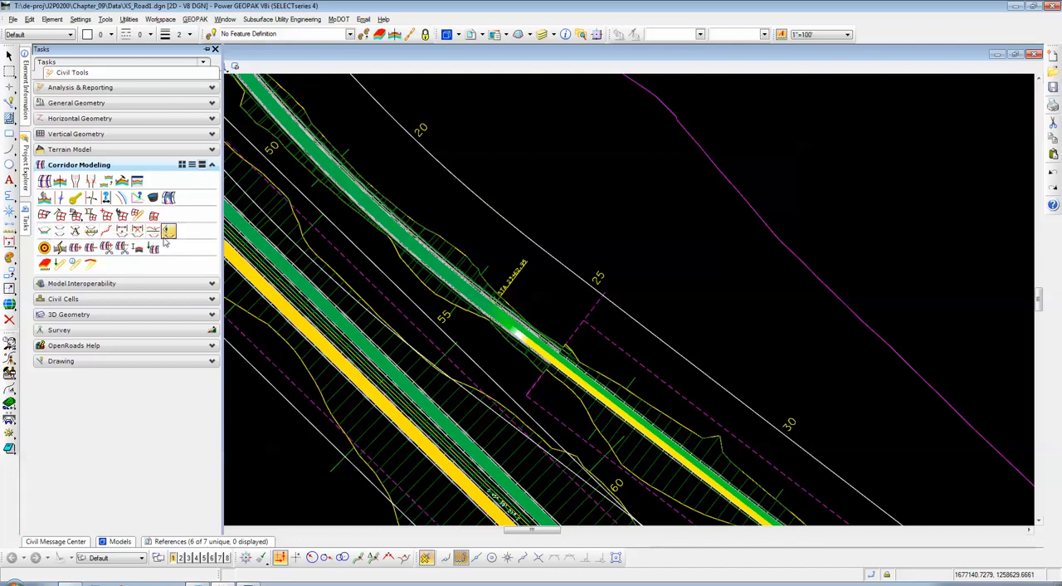
pyautogui.click(59, 233)
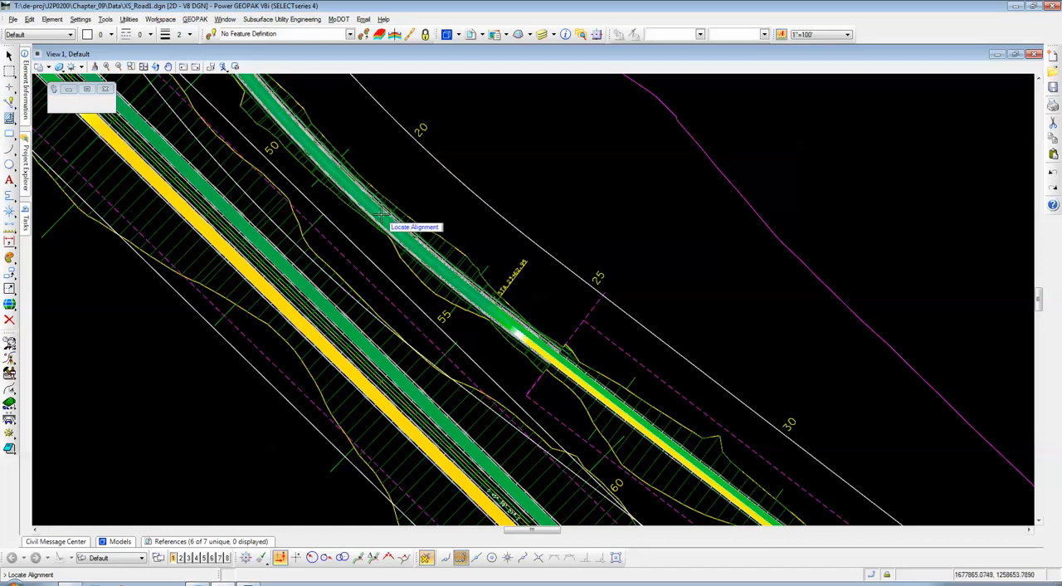
pyautogui.moveTo(378, 217)
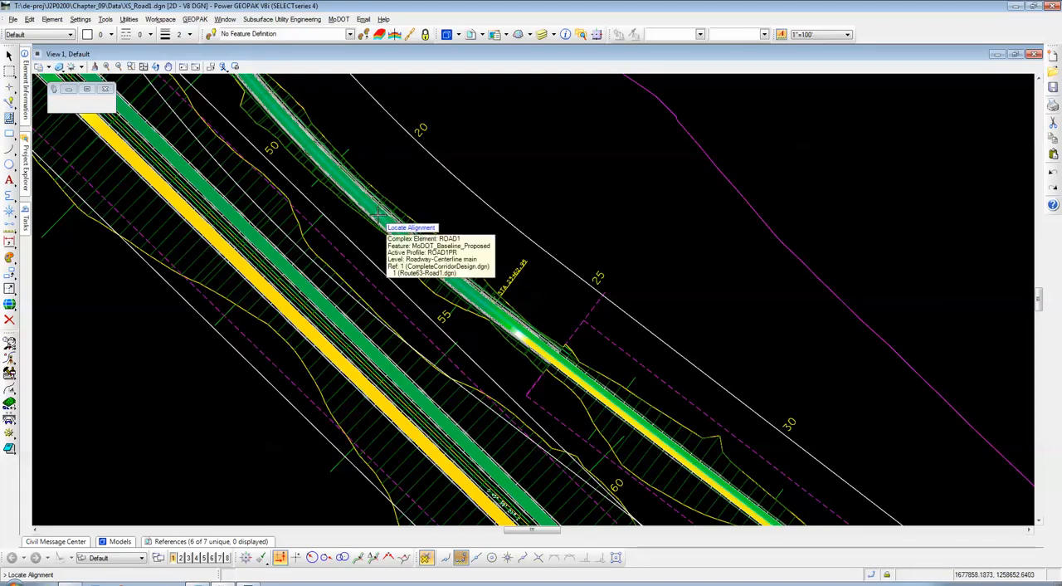
pyautogui.click(379, 214)
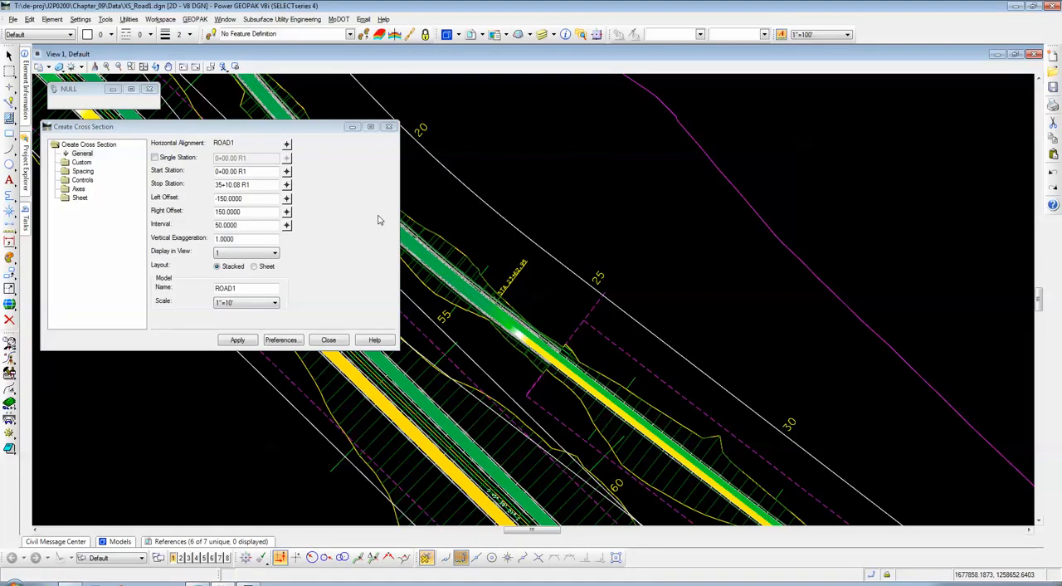
# Step: Load the "Sheet - 10 scale" preference into the cross section settings and close the preferences
pyautogui.click(281, 340)
pyautogui.moveTo(551, 131); pyautogui.dragTo(454, 156)
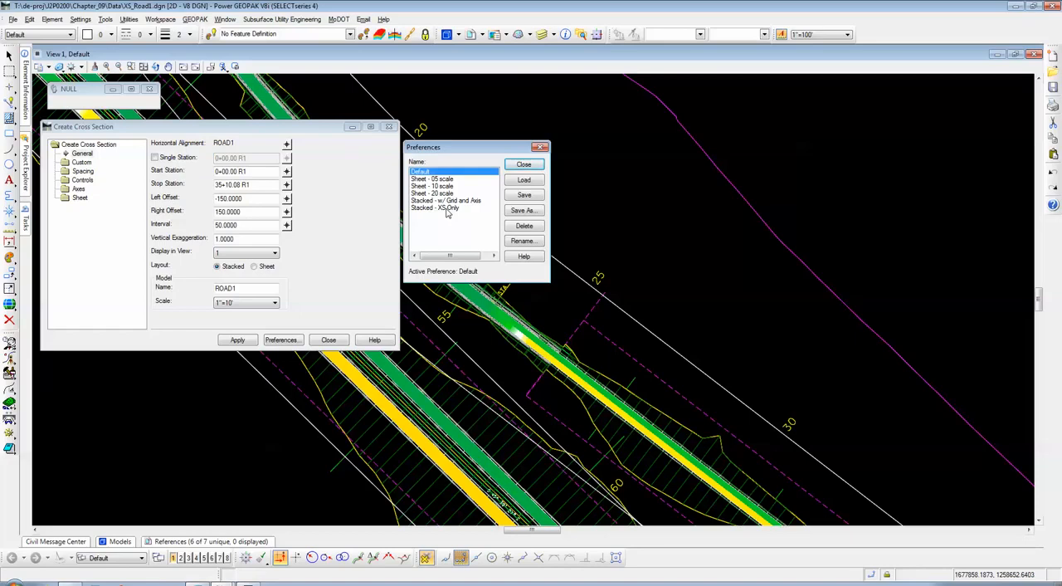
pyautogui.click(441, 188)
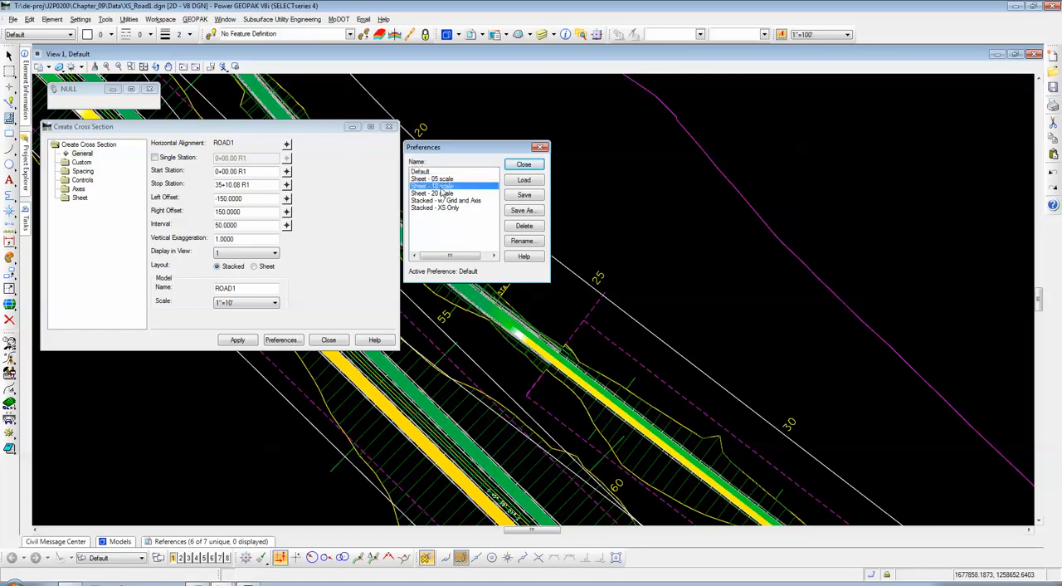
pyautogui.click(523, 182)
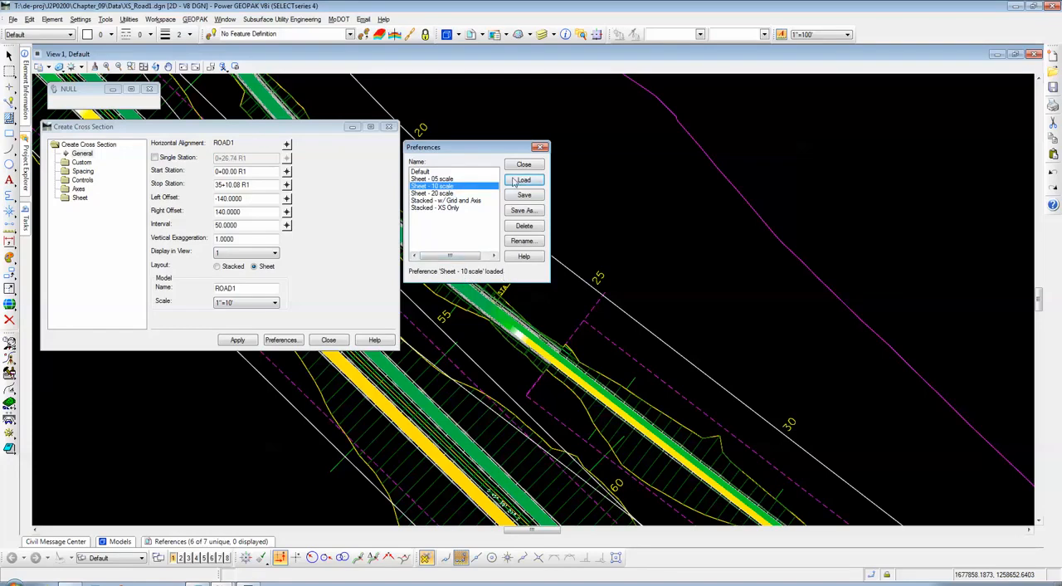
pyautogui.moveTo(498, 152); pyautogui.dragTo(497, 133)
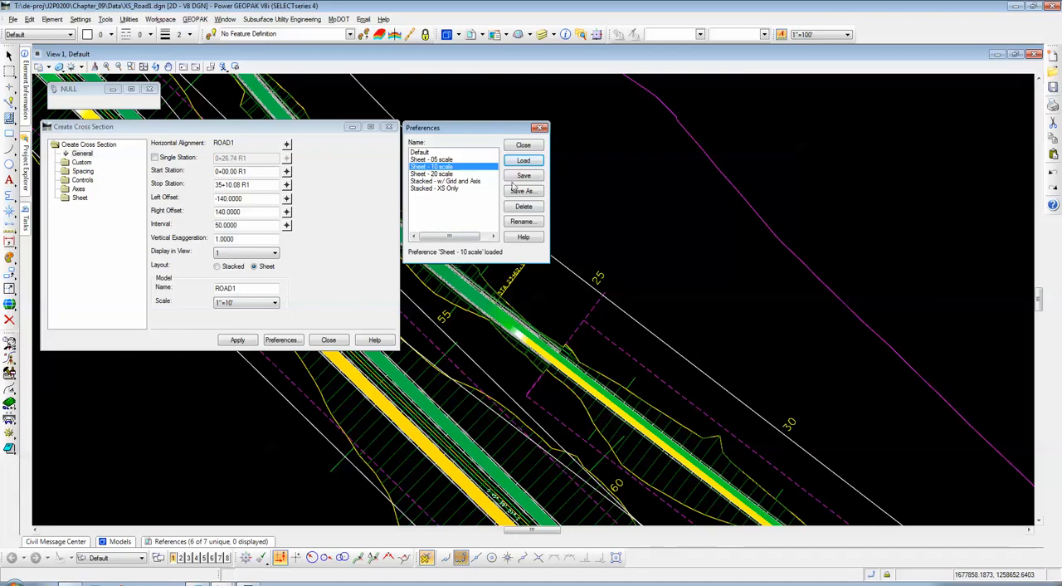
pyautogui.click(524, 145)
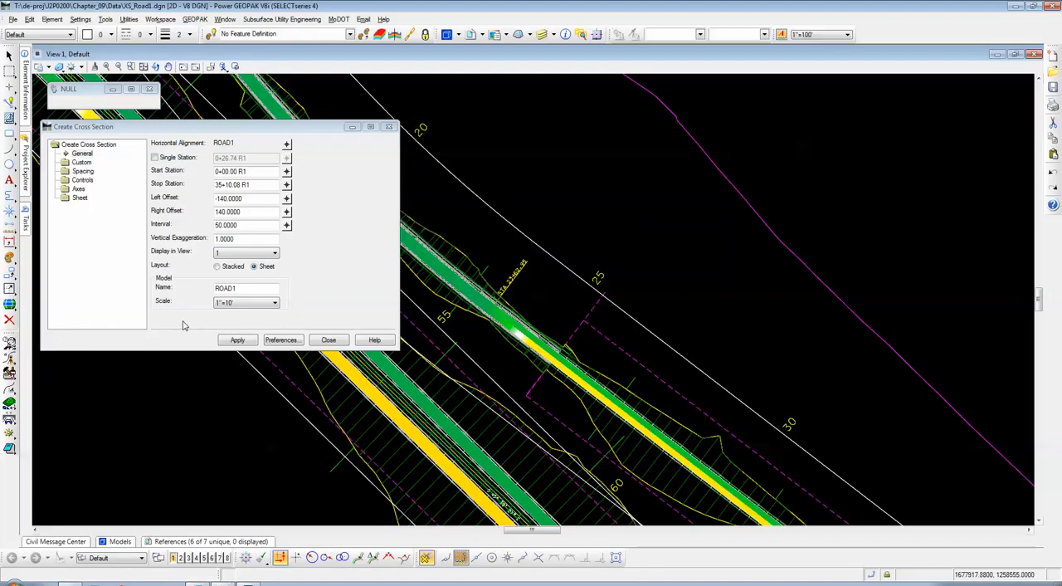
# Step: Review the active cross section preference, the general settings and the attached references
pyautogui.click(223, 131)
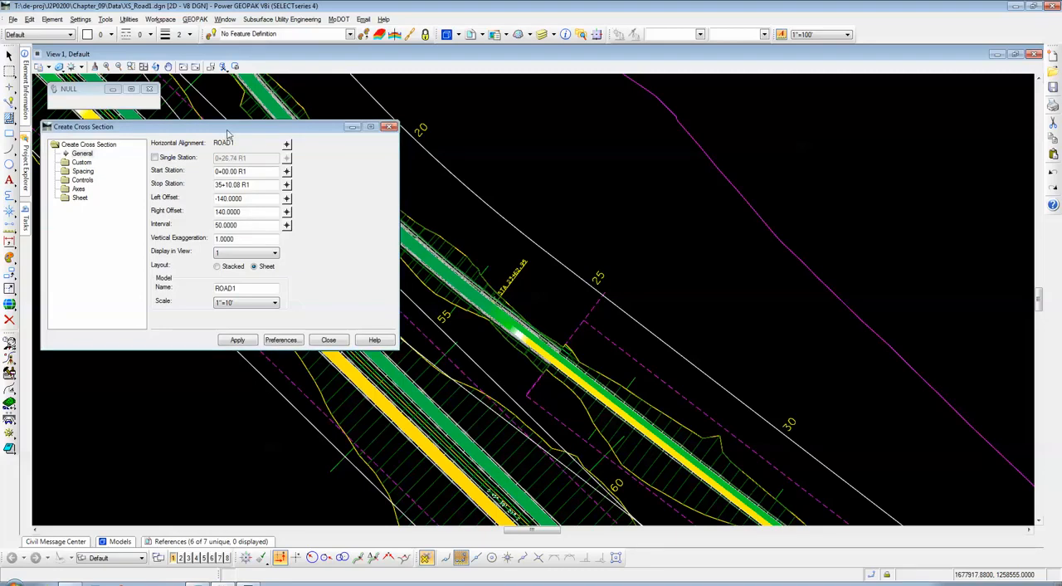
pyautogui.click(279, 341)
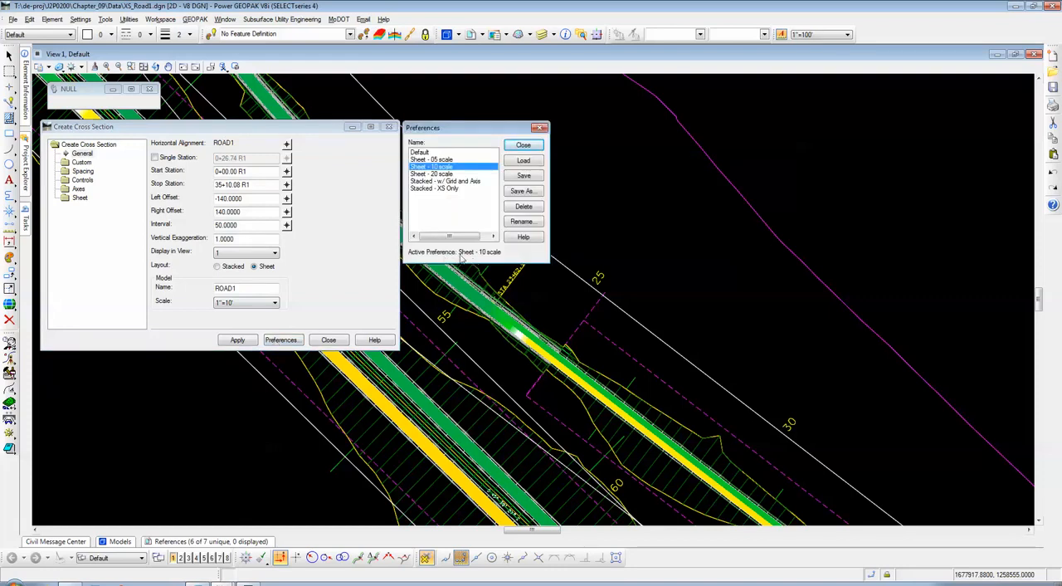
pyautogui.click(524, 147)
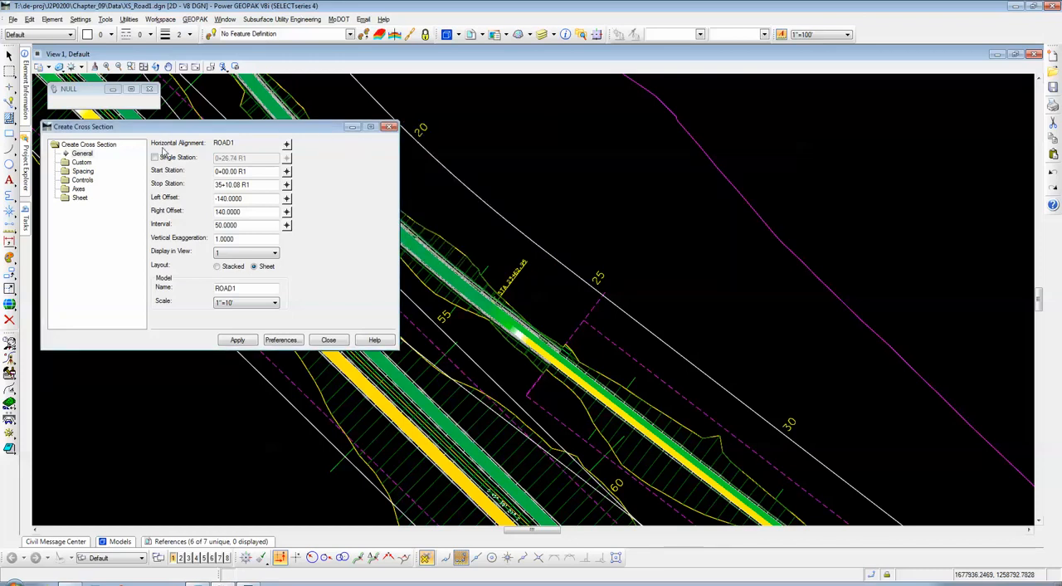
pyautogui.click(84, 154)
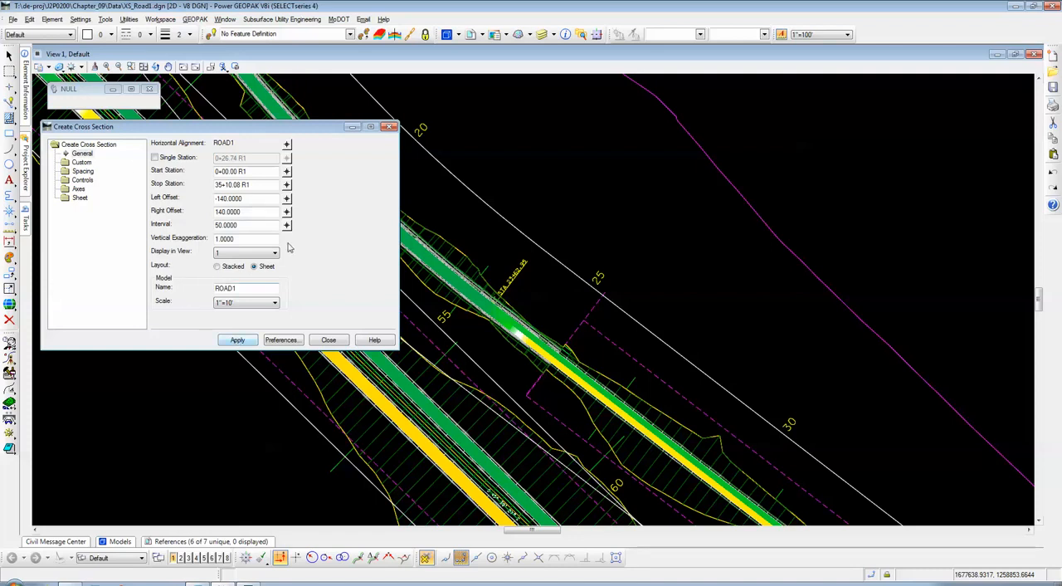
pyautogui.click(468, 36)
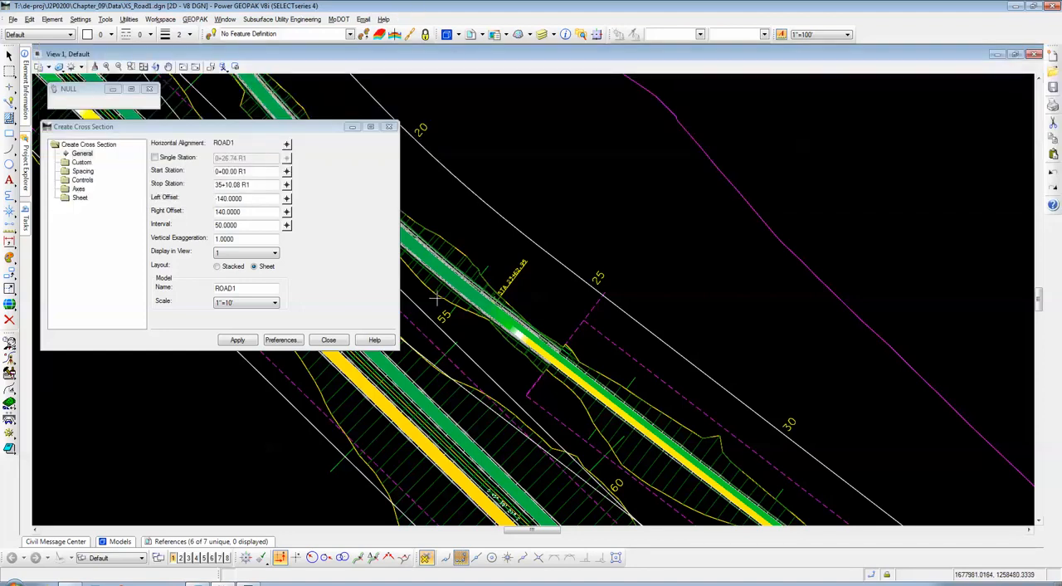
pyautogui.click(262, 132)
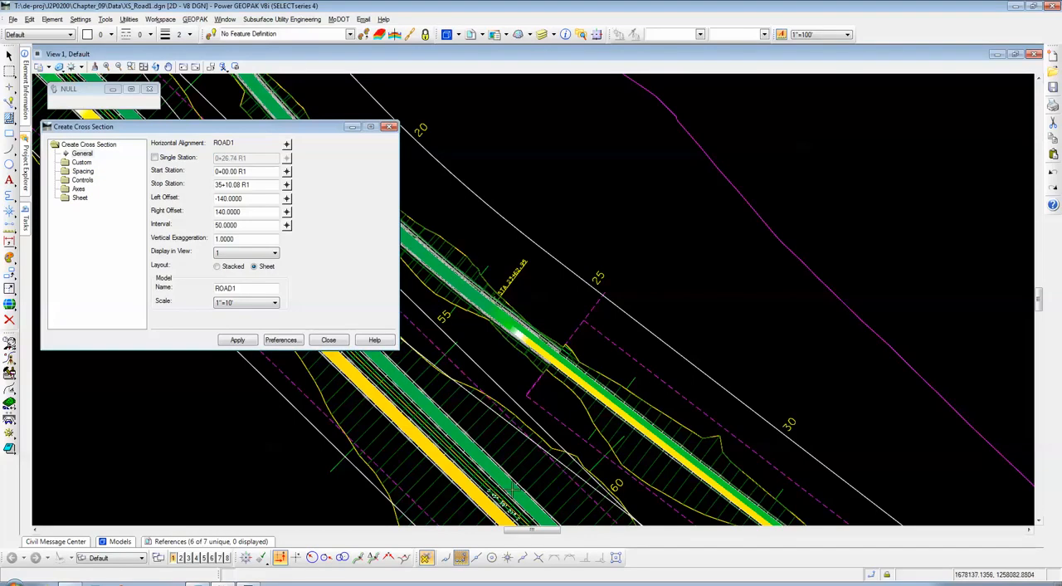
pyautogui.click(249, 584)
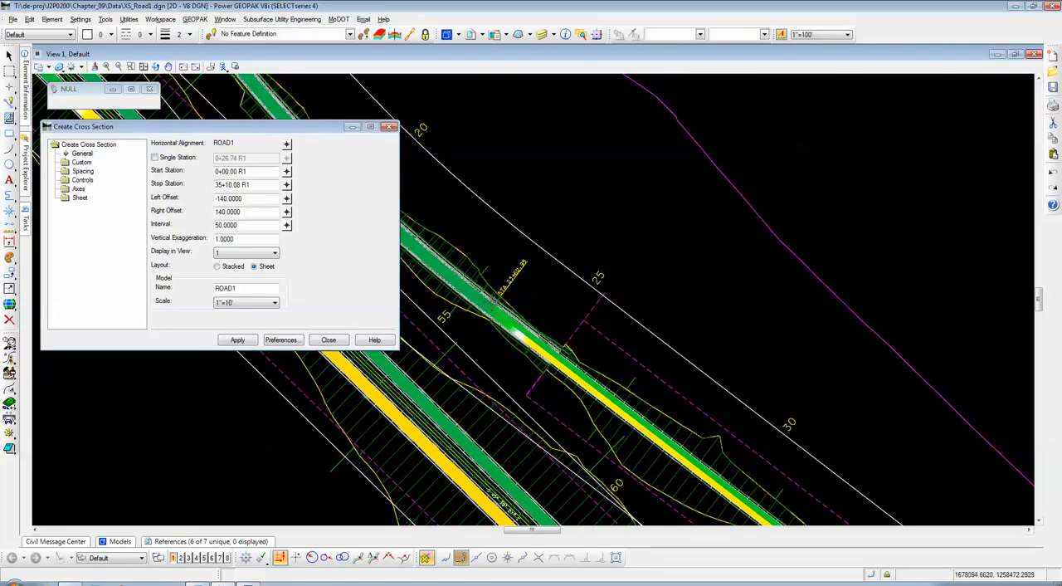
pyautogui.click(288, 129)
pyautogui.moveTo(234, 133); pyautogui.dragTo(233, 128)
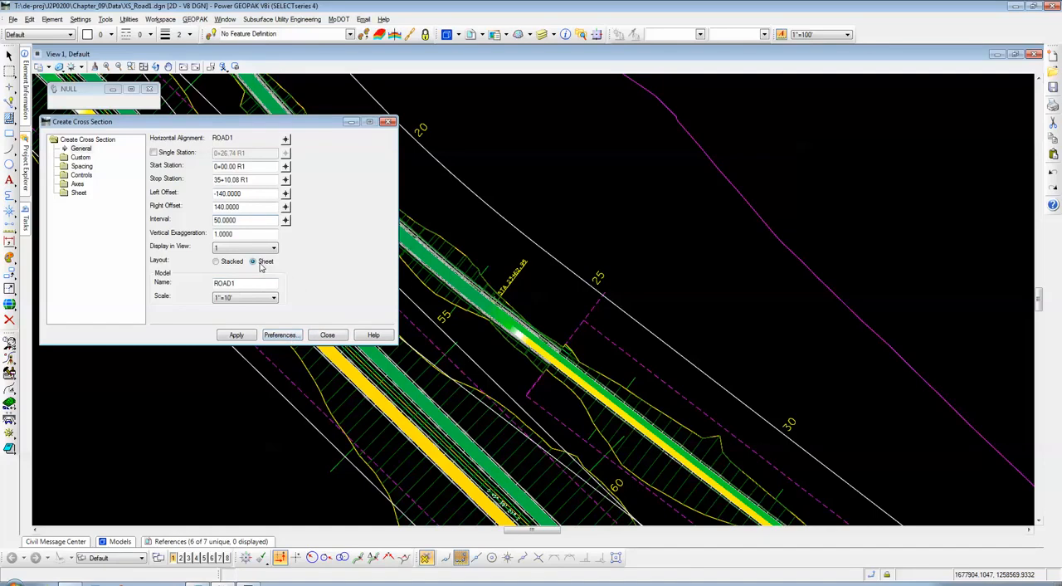
# Step: Check the active preference, the general cross section settings and the models present in the design file
pyautogui.click(280, 335)
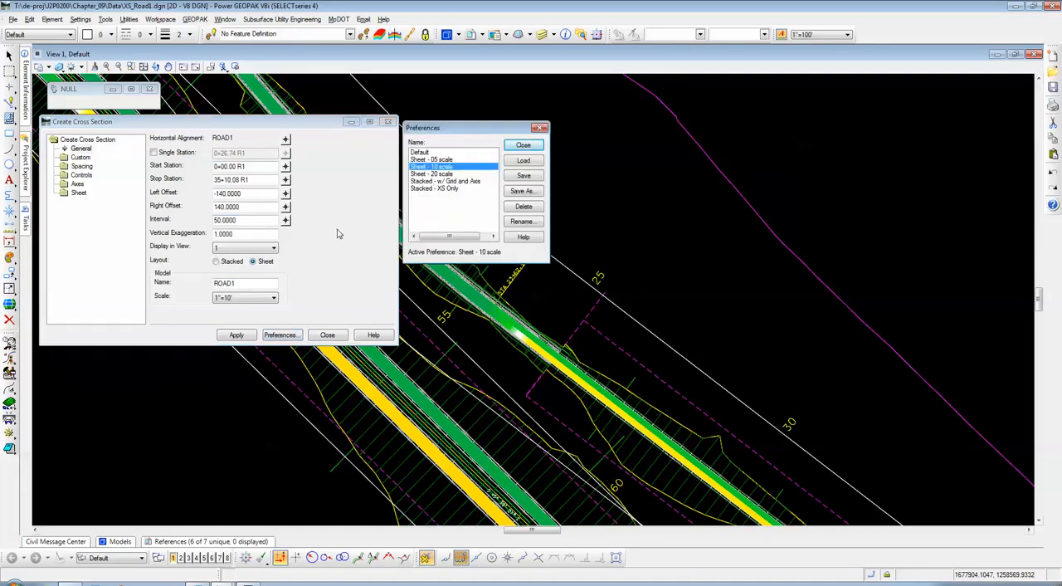
pyautogui.click(523, 147)
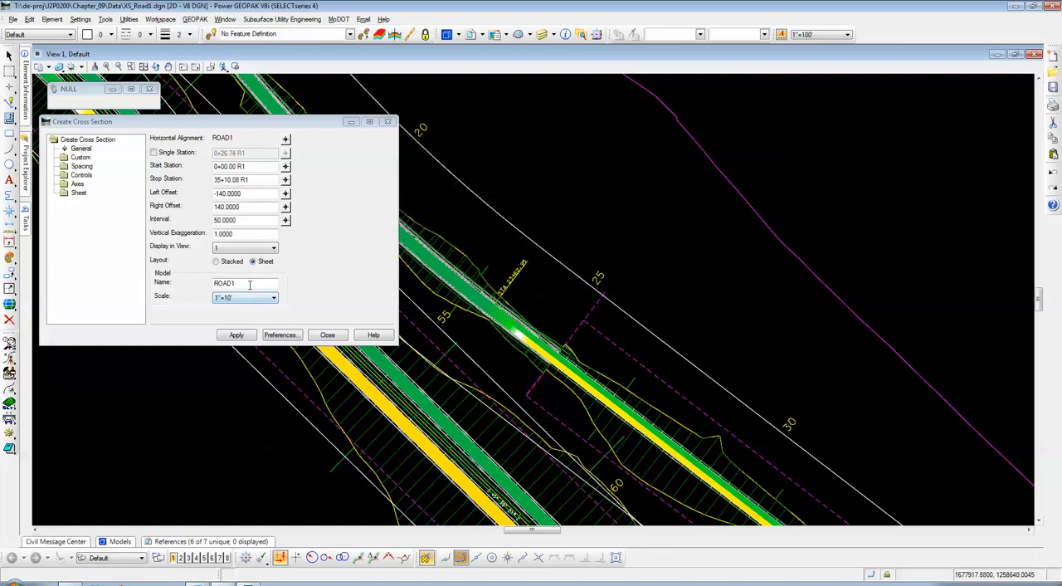
pyautogui.click(250, 284)
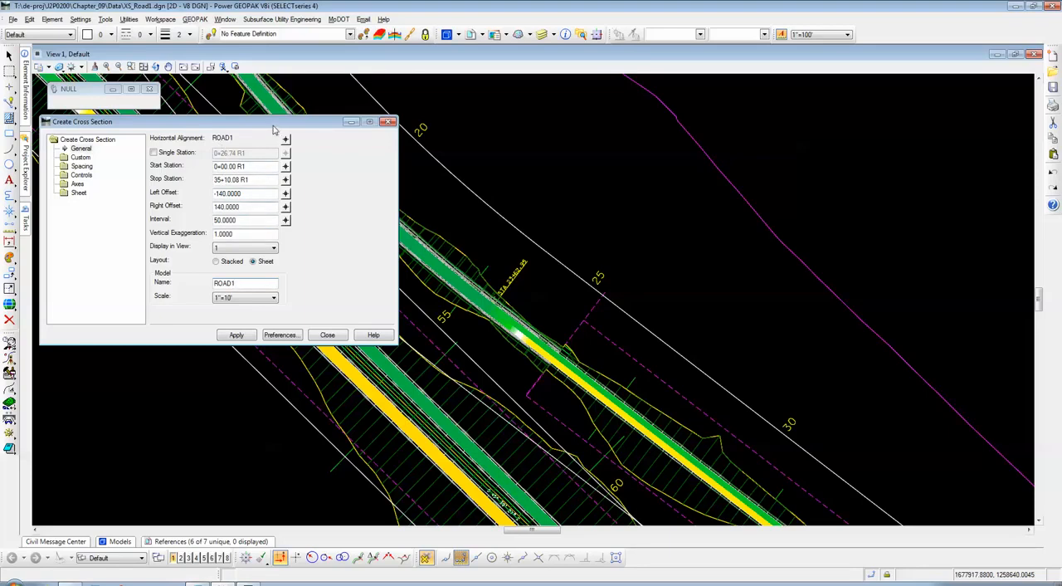
pyautogui.moveTo(275, 124); pyautogui.dragTo(278, 129)
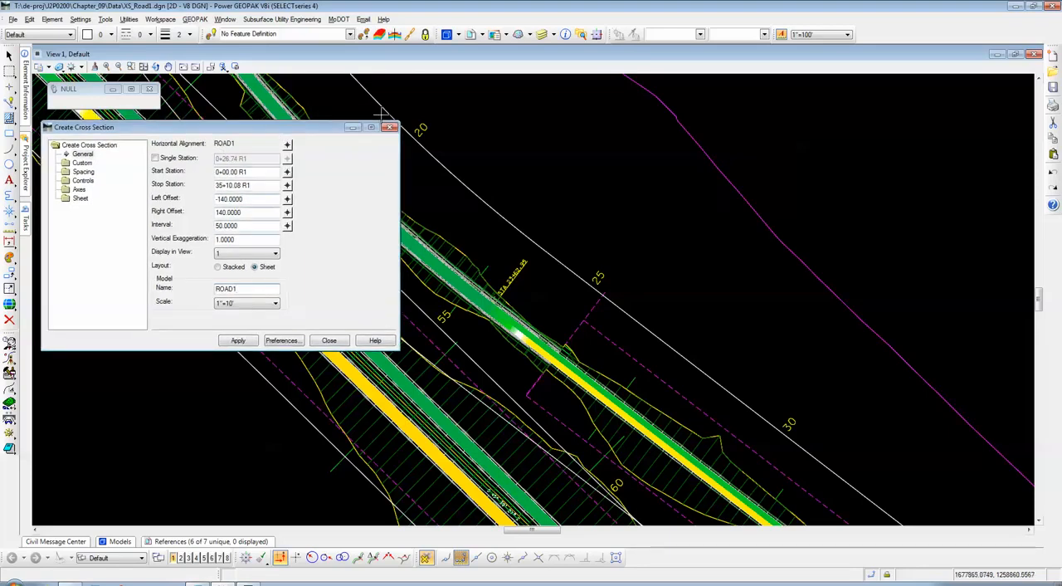
pyautogui.click(468, 34)
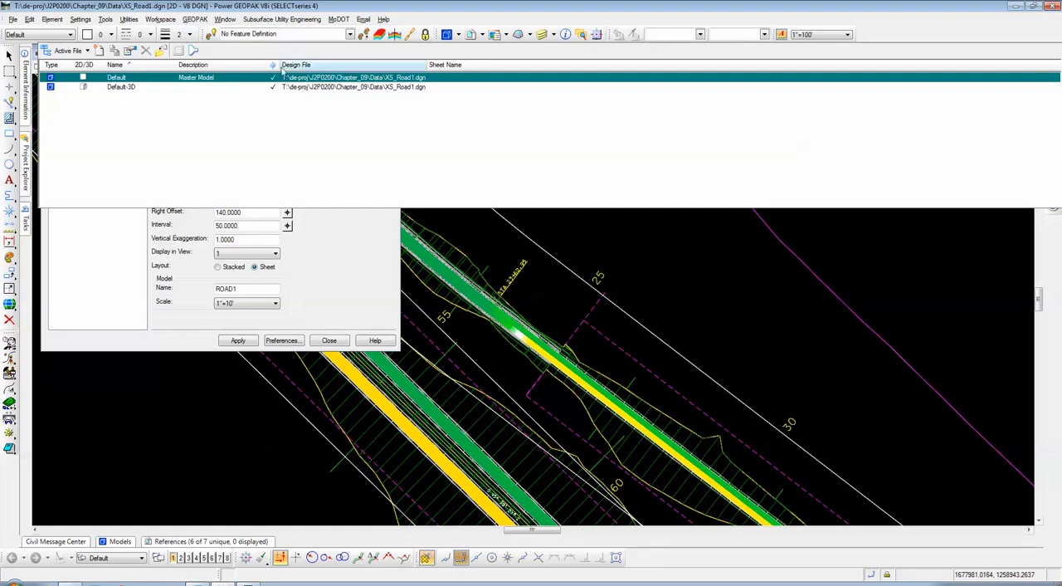
pyautogui.click(448, 34)
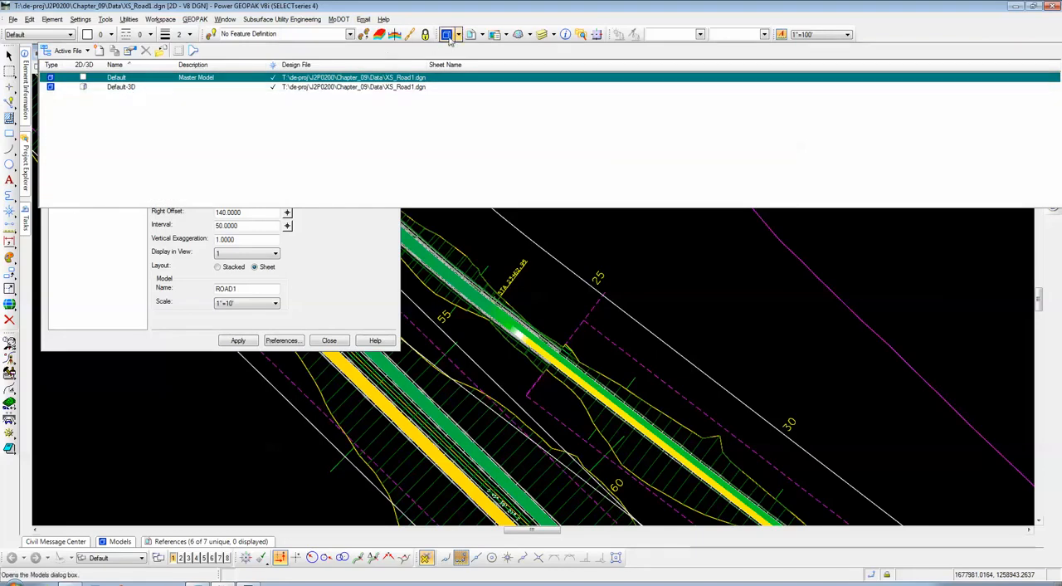
pyautogui.click(246, 291)
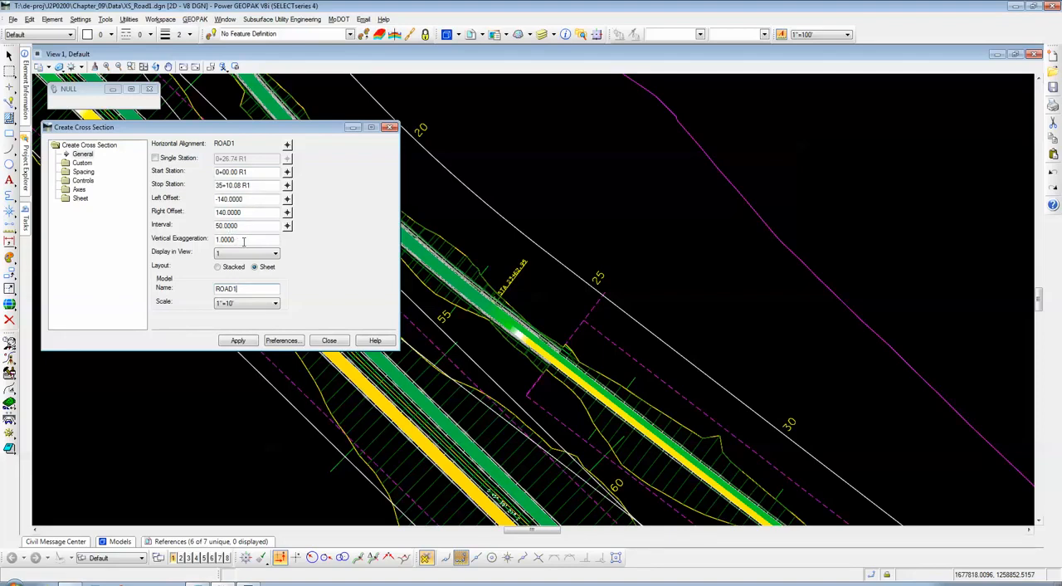
pyautogui.click(243, 240)
# Step: Review the custom cross section settings and their available types, keeping the type at Station Range
pyautogui.click(89, 163)
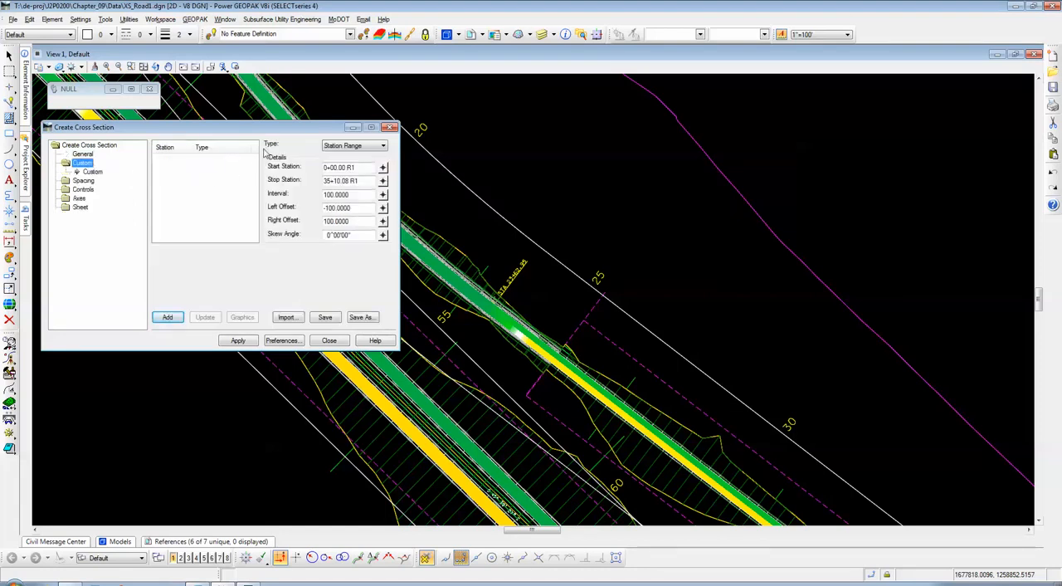
pyautogui.moveTo(265, 132); pyautogui.dragTo(269, 131)
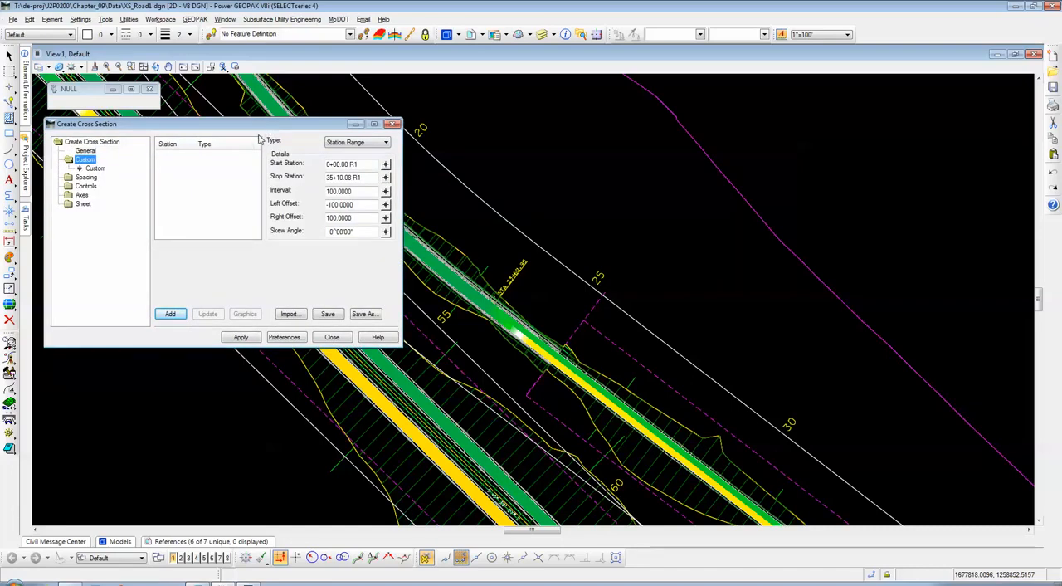
pyautogui.click(340, 147)
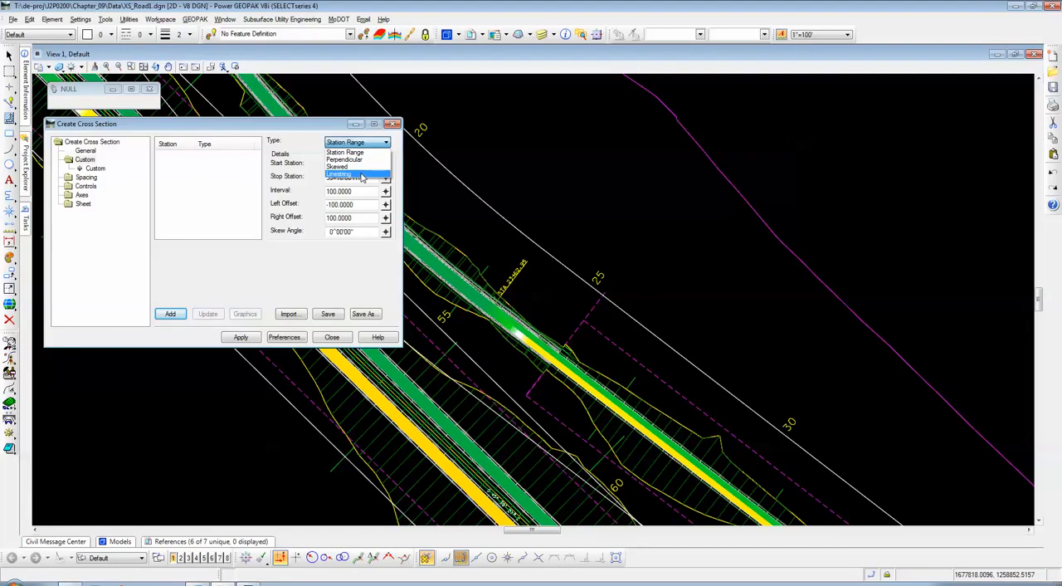
pyautogui.click(303, 131)
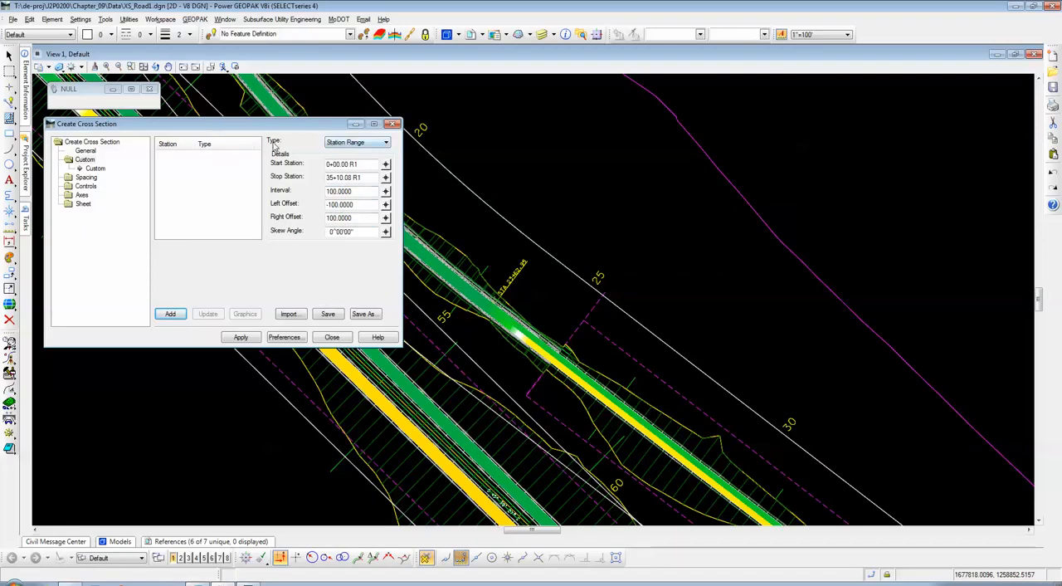
pyautogui.click(338, 143)
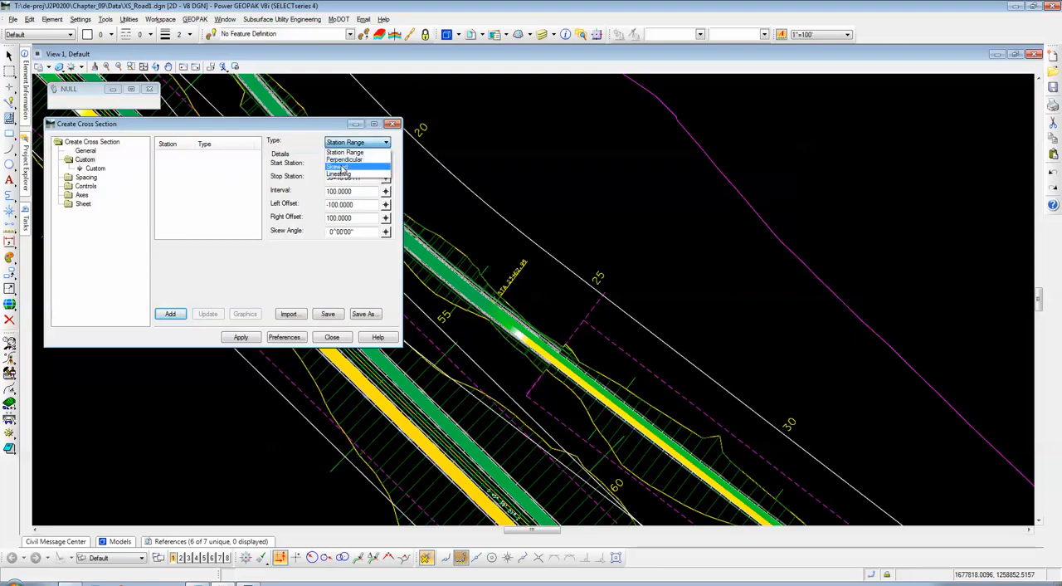
pyautogui.click(341, 153)
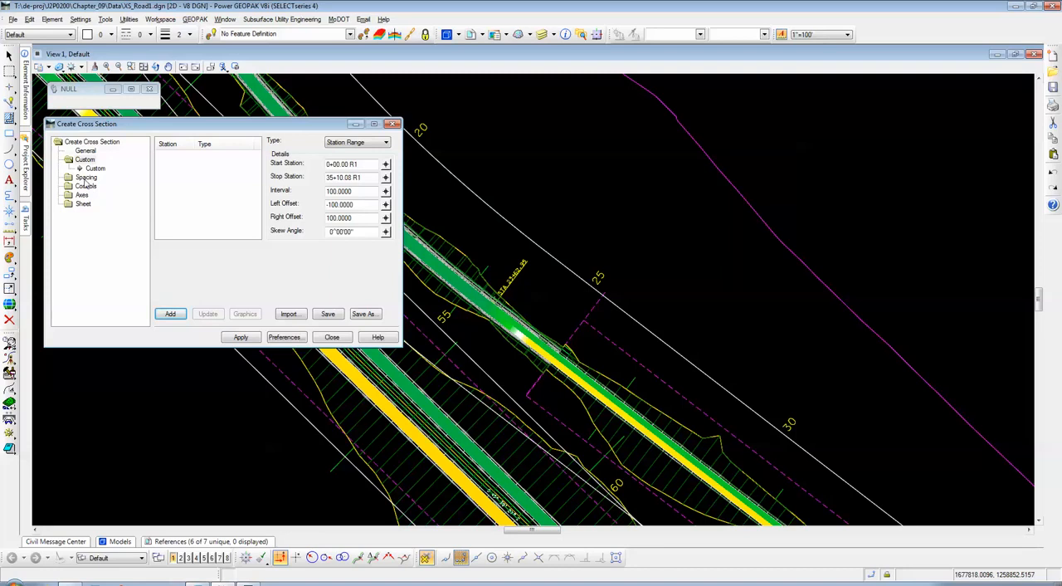
# Step: Glance at the spacing settings, return to the custom settings and check the available section types, leaving Station Range selected
pyautogui.click(85, 177)
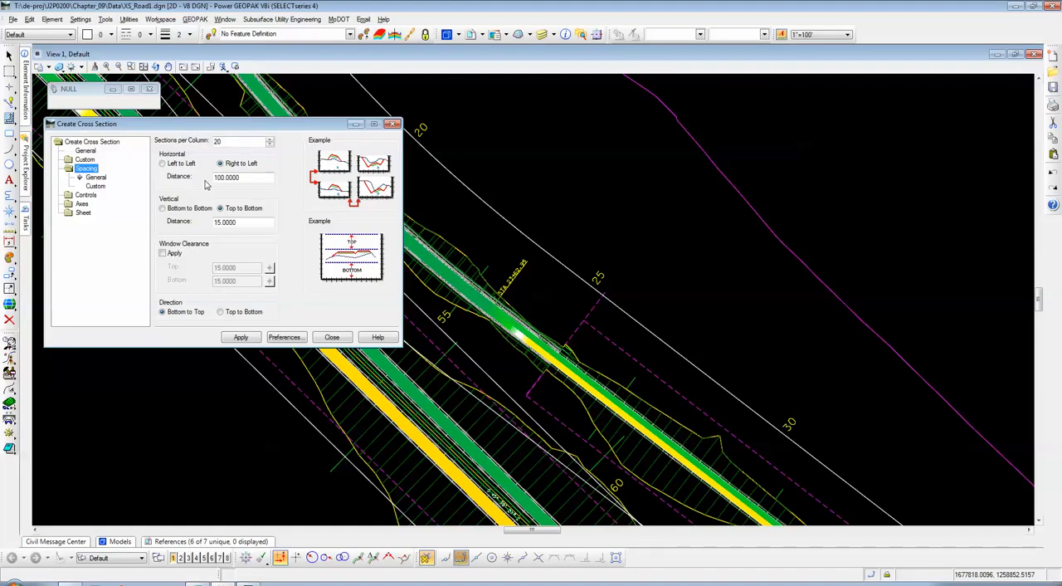
pyautogui.click(85, 160)
pyautogui.click(96, 168)
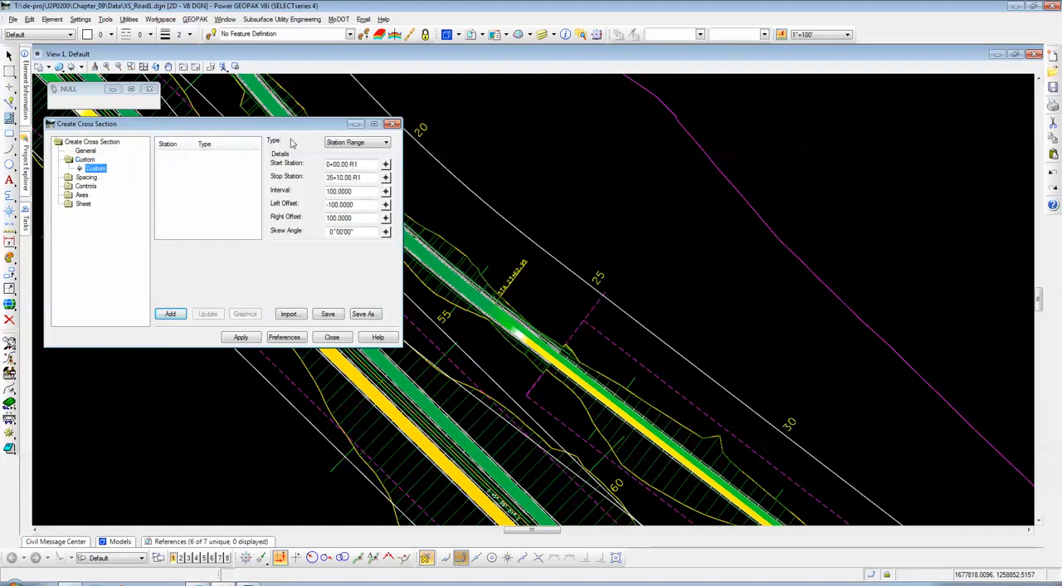
pyautogui.click(340, 144)
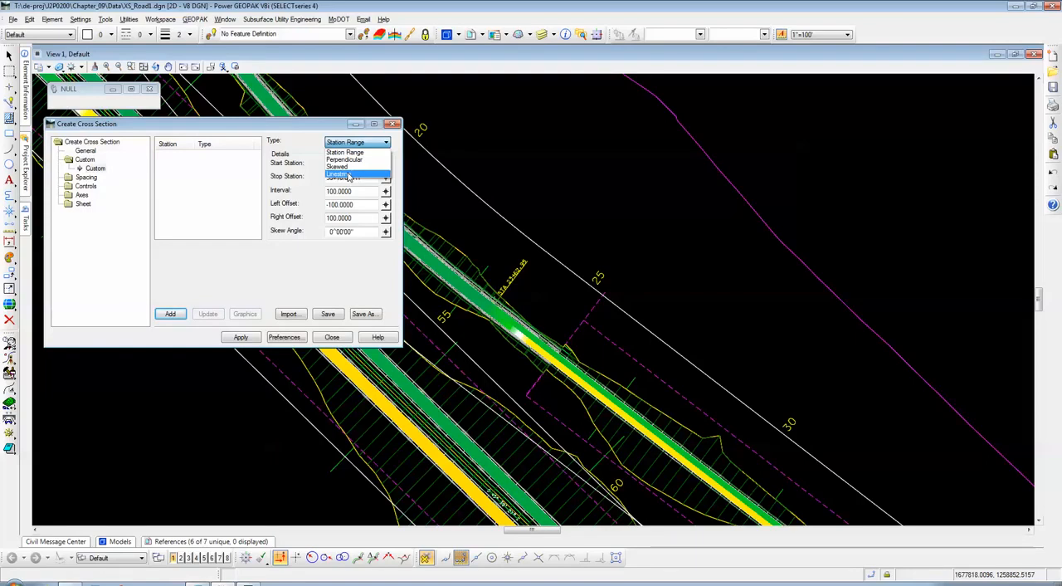
pyautogui.click(301, 139)
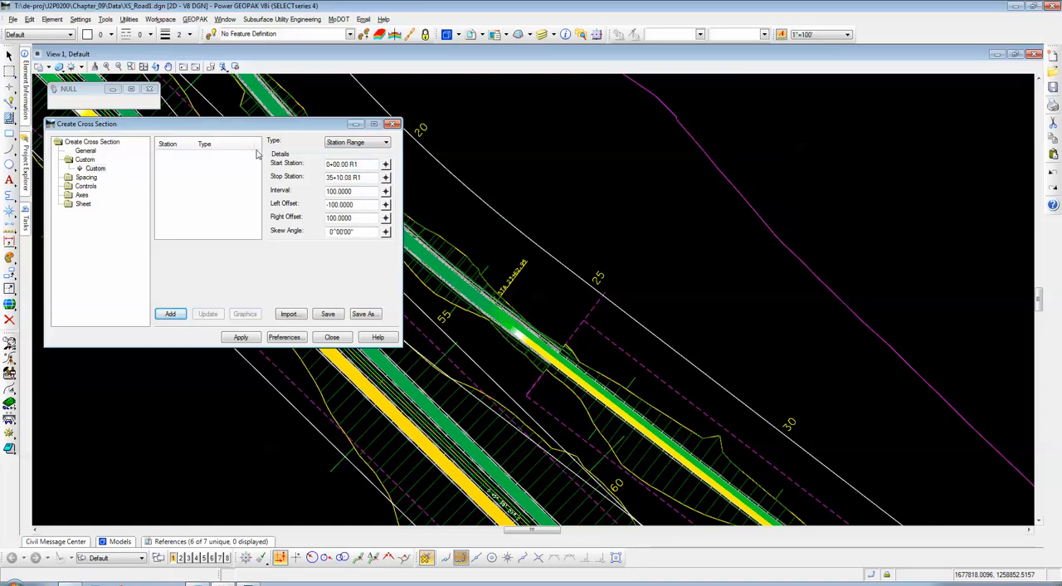
# Step: Review the general spacing settings for sections per column, distances and direction, and the custom spacing alignment options
pyautogui.click(92, 179)
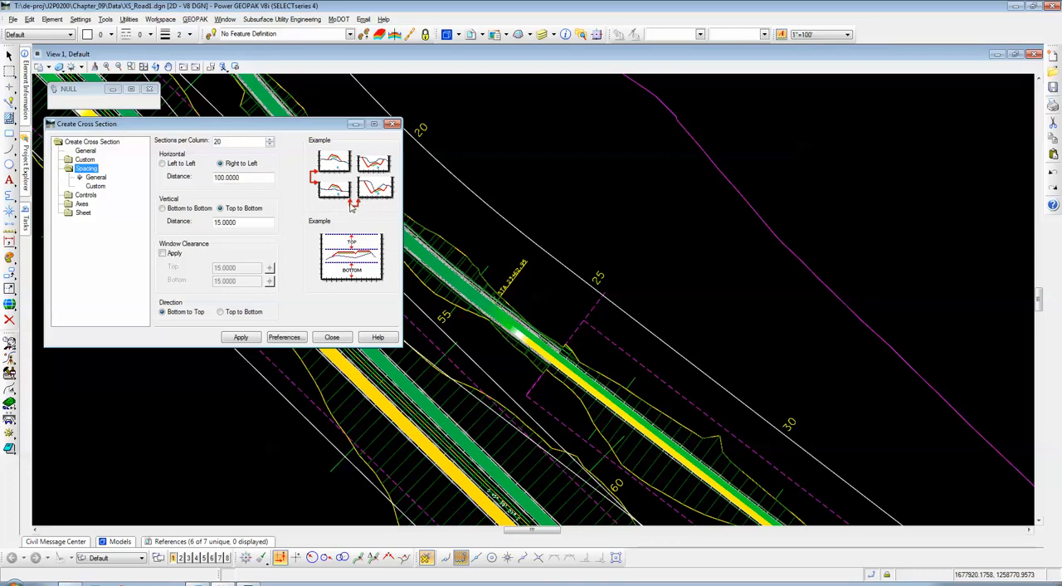
pyautogui.click(261, 222)
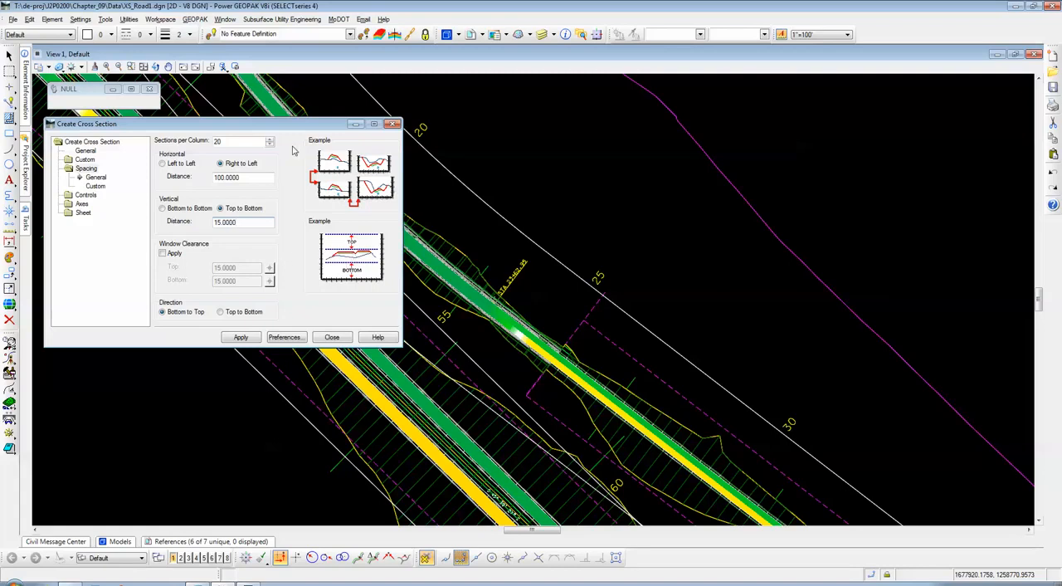
pyautogui.moveTo(291, 131); pyautogui.dragTo(287, 127)
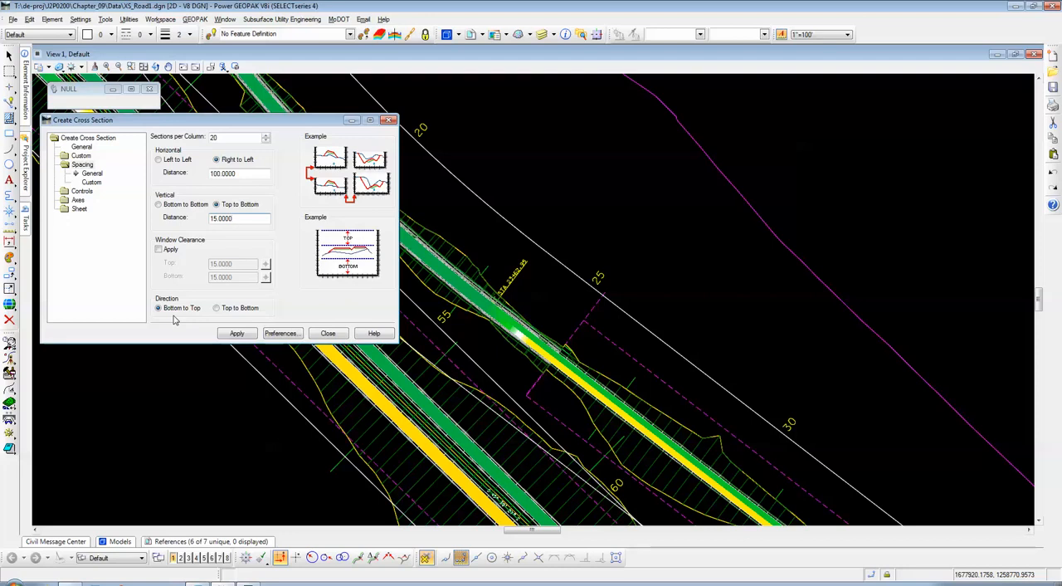
pyautogui.doubleClick(84, 165)
pyautogui.doubleClick(83, 165)
pyautogui.click(95, 183)
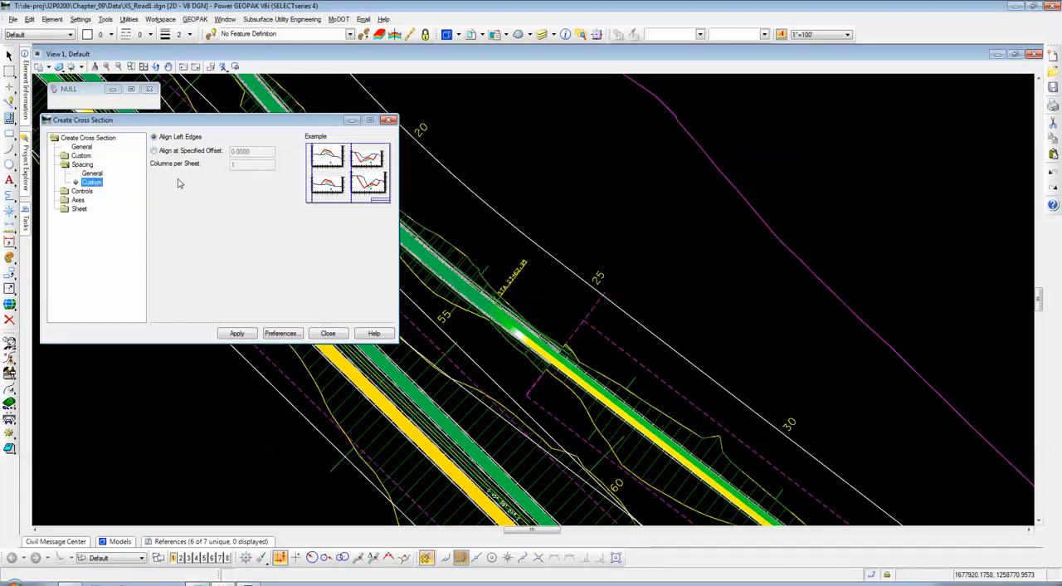
# Step: Examine the grid controls and the symbology entries for the major and minor horizontal and vertical grids
pyautogui.click(83, 193)
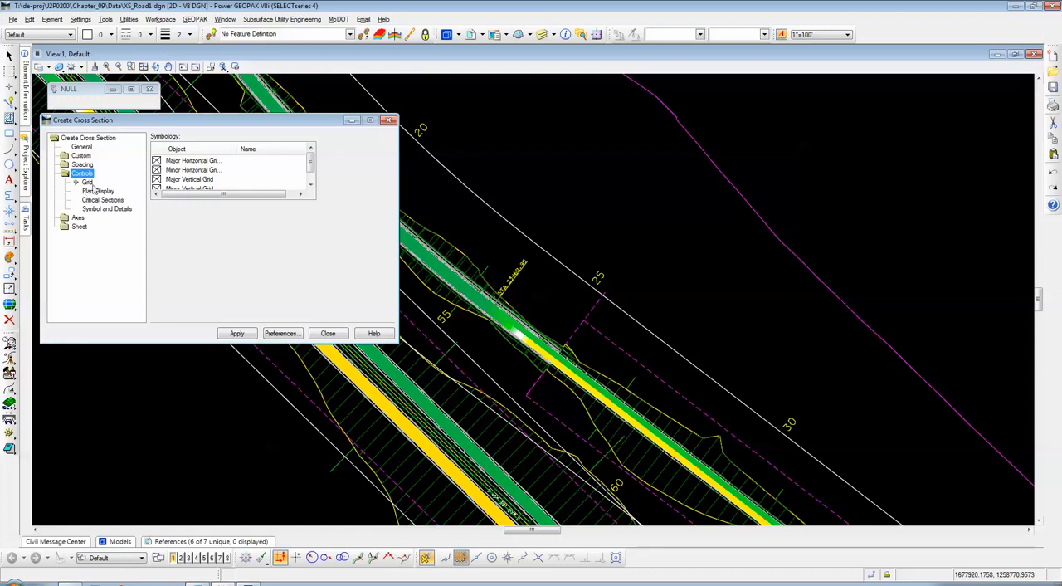
pyautogui.click(88, 182)
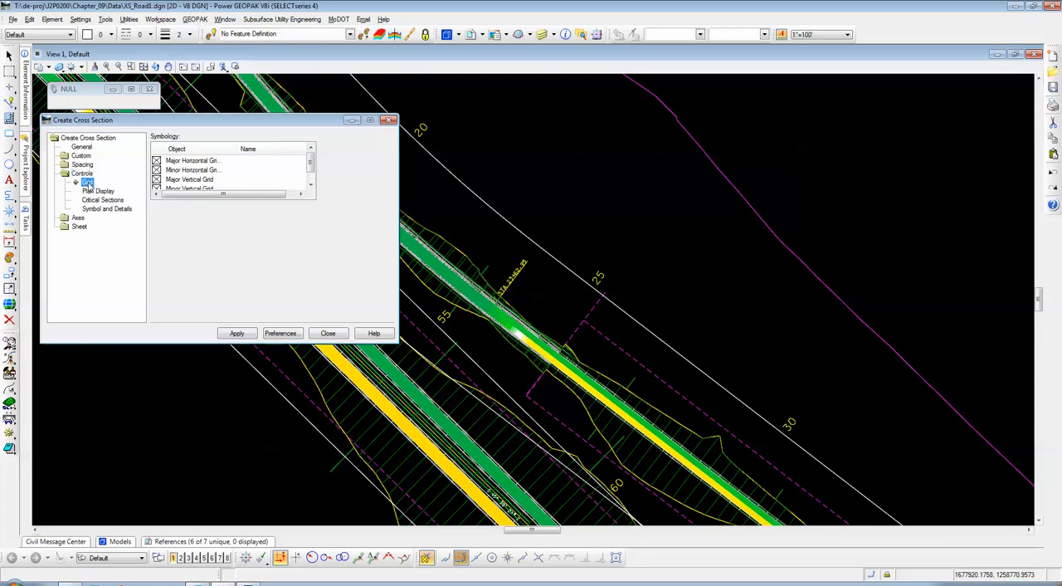
pyautogui.moveTo(311, 168); pyautogui.dragTo(311, 171)
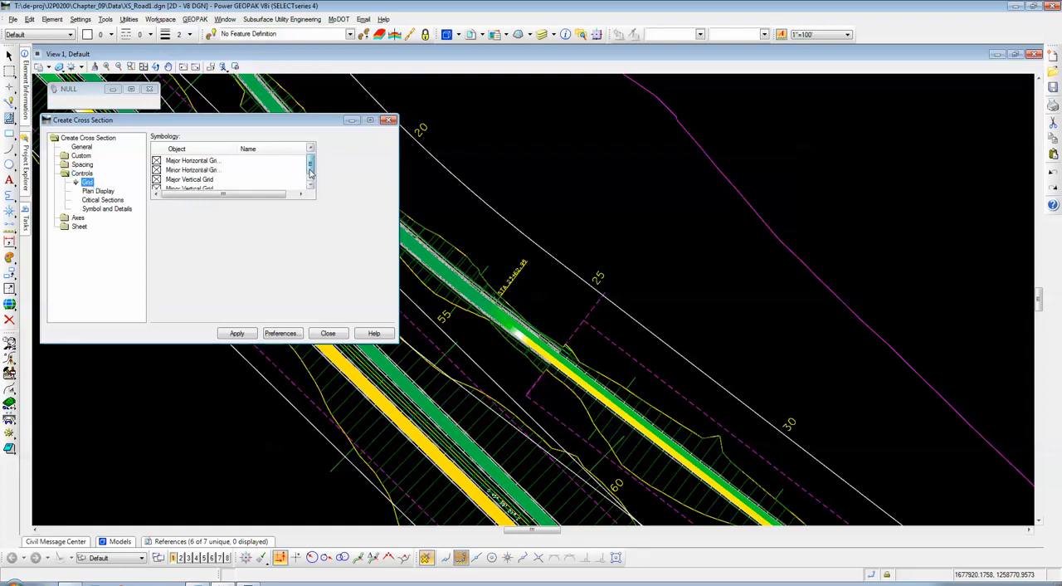
pyautogui.click(186, 163)
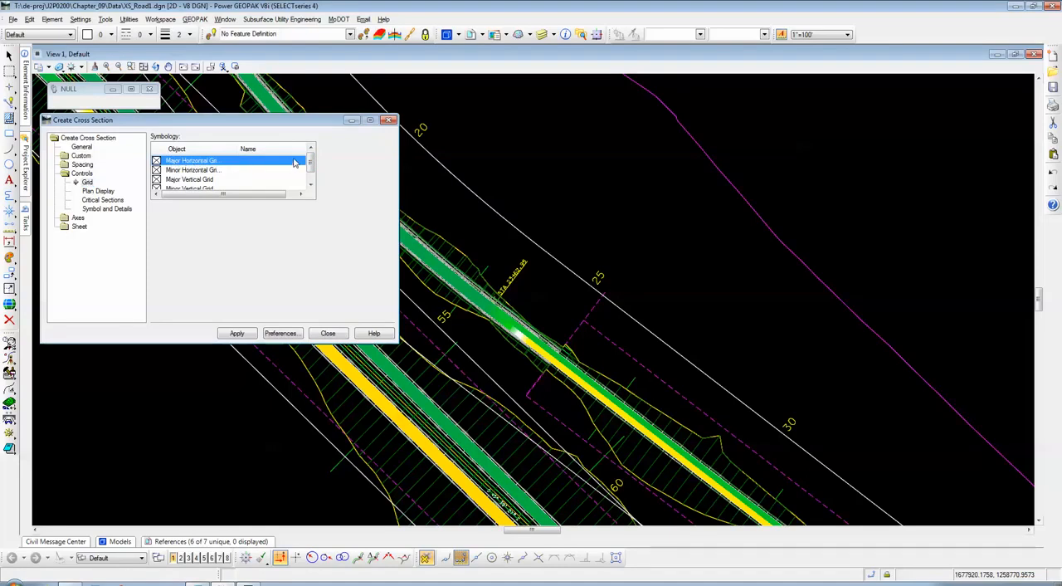
pyautogui.click(300, 193)
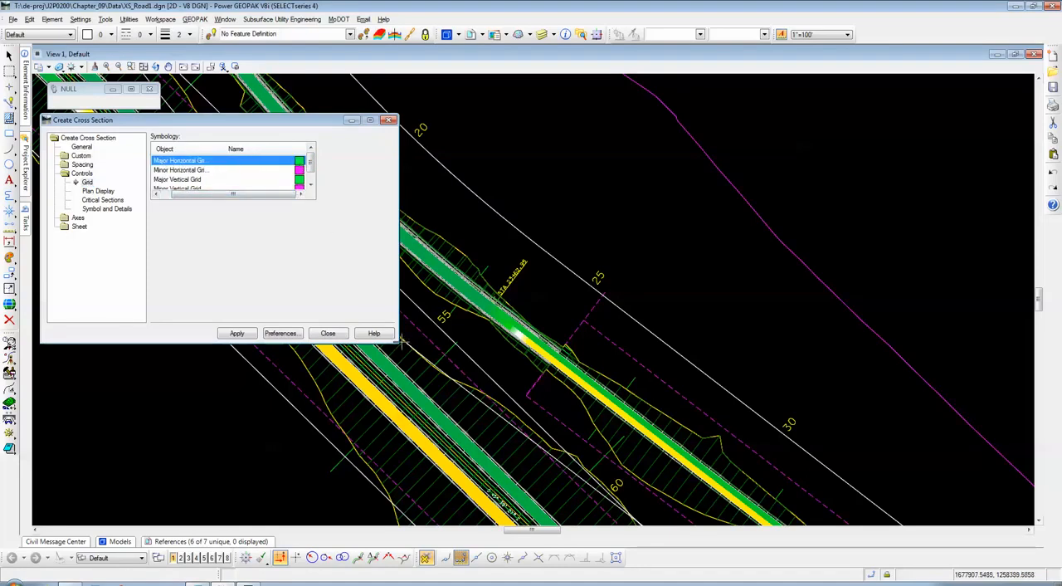
pyautogui.moveTo(273, 195); pyautogui.dragTo(238, 195)
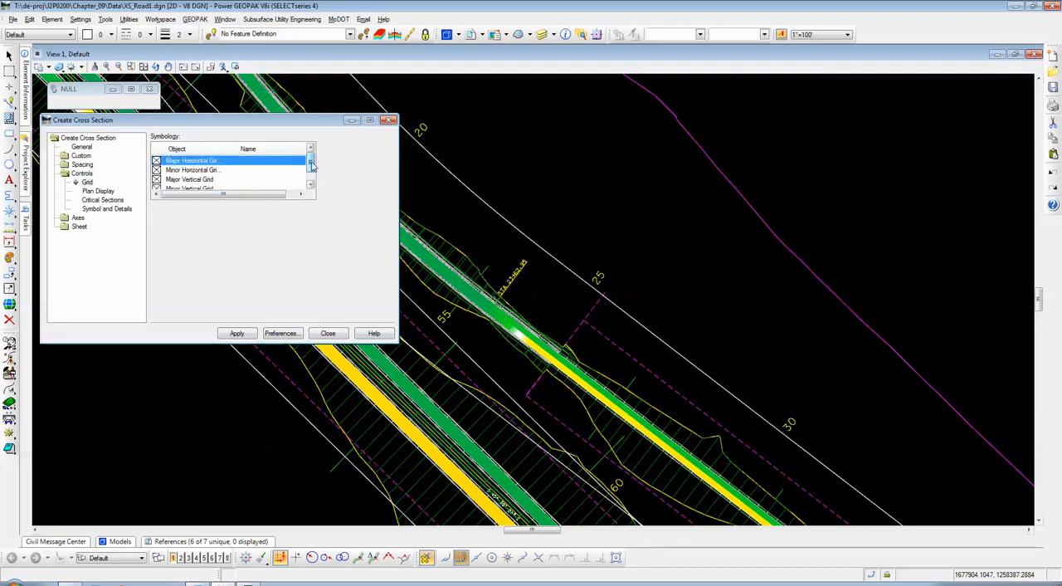
pyautogui.click(292, 195)
pyautogui.moveTo(291, 197); pyautogui.dragTo(220, 197)
pyautogui.moveTo(308, 168)
pyautogui.mouseDown()
pyautogui.moveTo(310, 179)
pyautogui.moveTo(310, 164)
pyautogui.mouseUp()
pyautogui.moveTo(311, 164)
pyautogui.mouseDown()
pyautogui.moveTo(312, 175)
pyautogui.moveTo(312, 163)
pyautogui.mouseUp()
pyautogui.moveTo(255, 197); pyautogui.dragTo(303, 166)
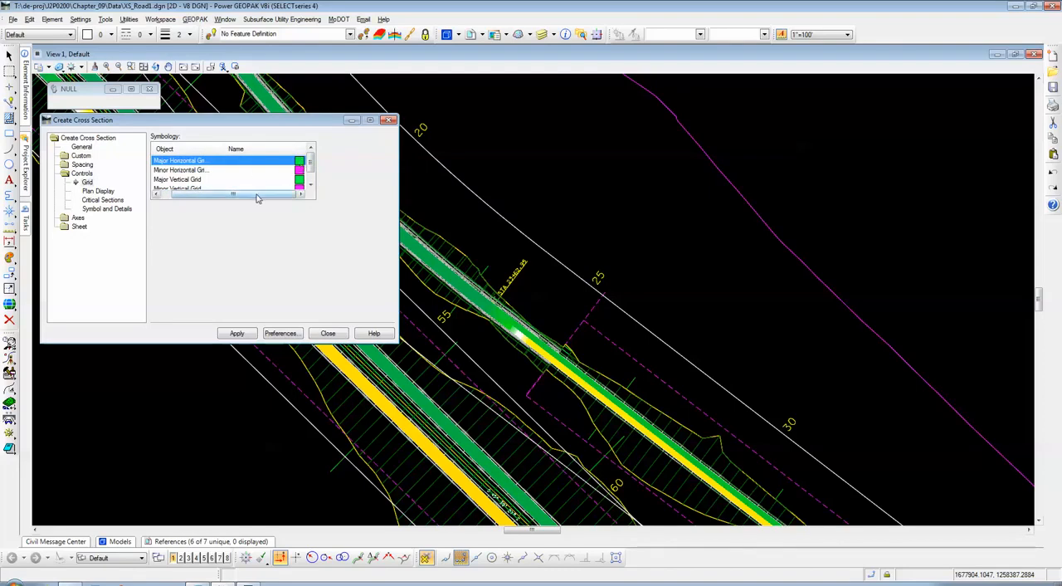
pyautogui.moveTo(257, 196); pyautogui.dragTo(299, 164)
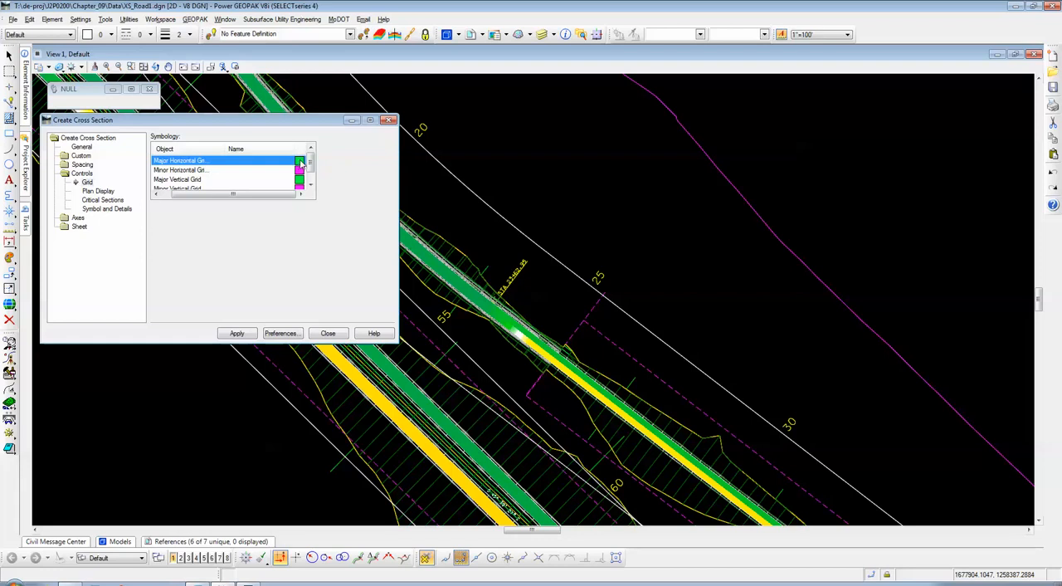
# Step: Inspect the level, color, style and weight in the Major Horizontal Grid line symbology and close it without changes
pyautogui.doubleClick(301, 163)
pyautogui.moveTo(297, 170); pyautogui.dragTo(579, 171)
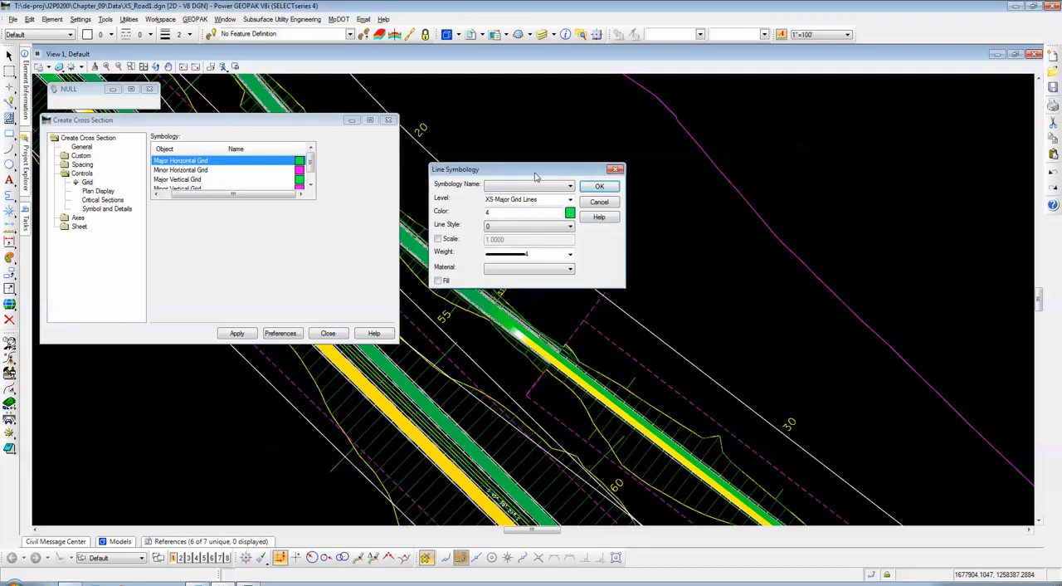
pyautogui.moveTo(535, 176); pyautogui.dragTo(513, 167)
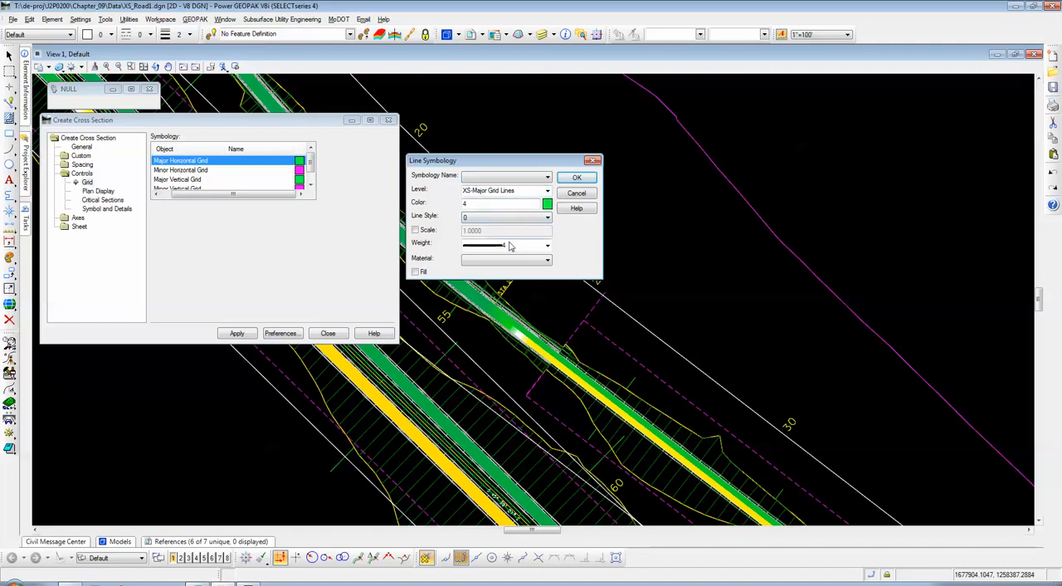
pyautogui.click(572, 194)
# Step: Inspect the Minor Horizontal Grid line symbology, close it without changes and look over the remaining grid entries
pyautogui.click(301, 170)
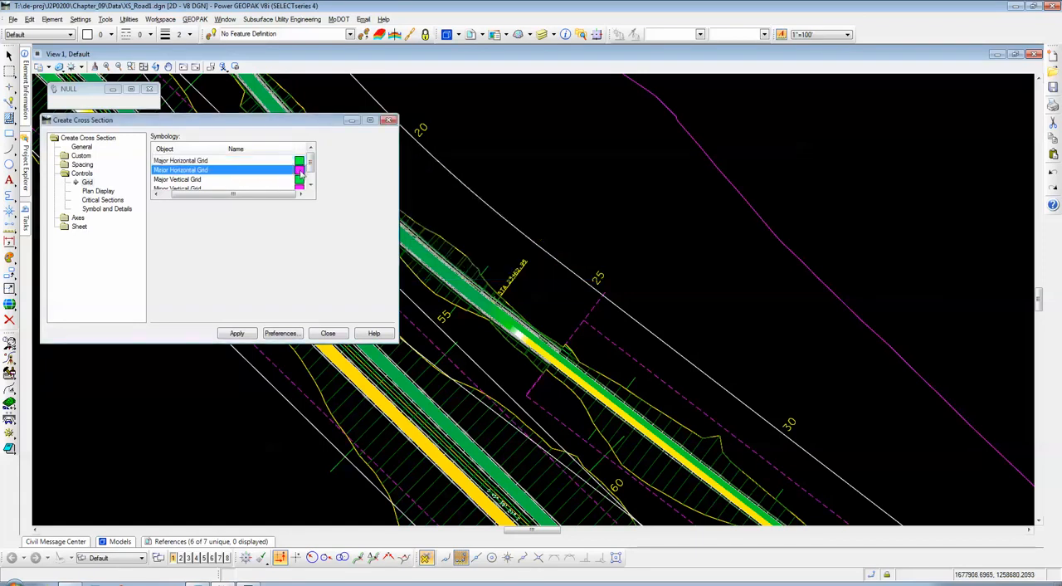
pyautogui.doubleClick(301, 172)
pyautogui.moveTo(271, 173); pyautogui.dragTo(500, 184)
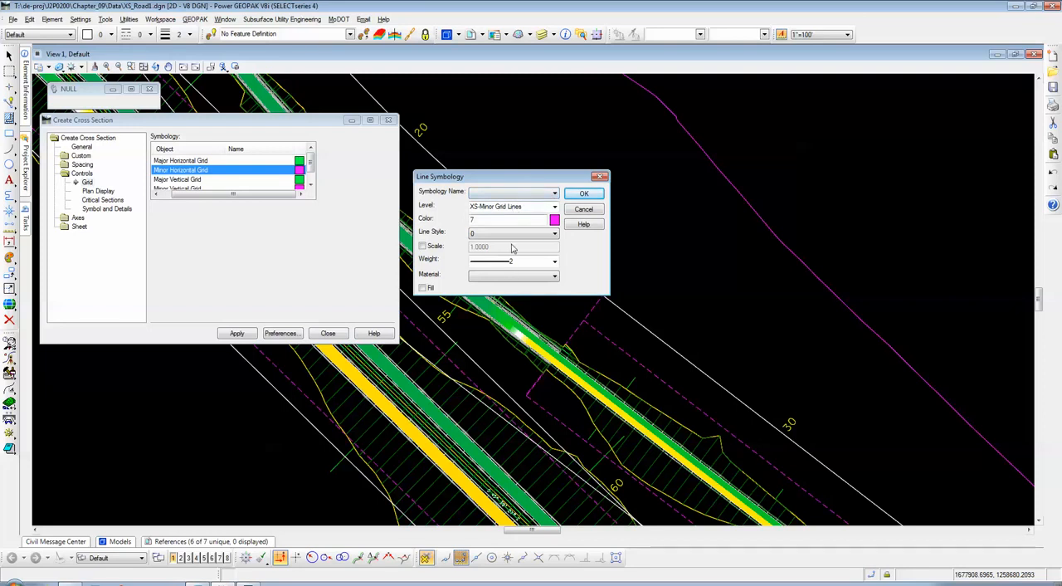
pyautogui.click(584, 208)
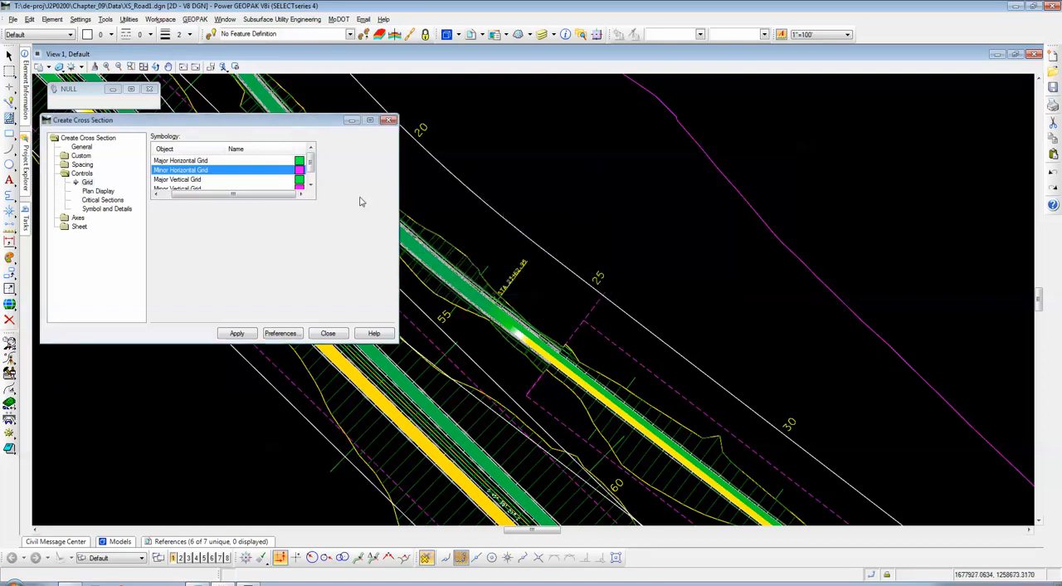
pyautogui.click(310, 186)
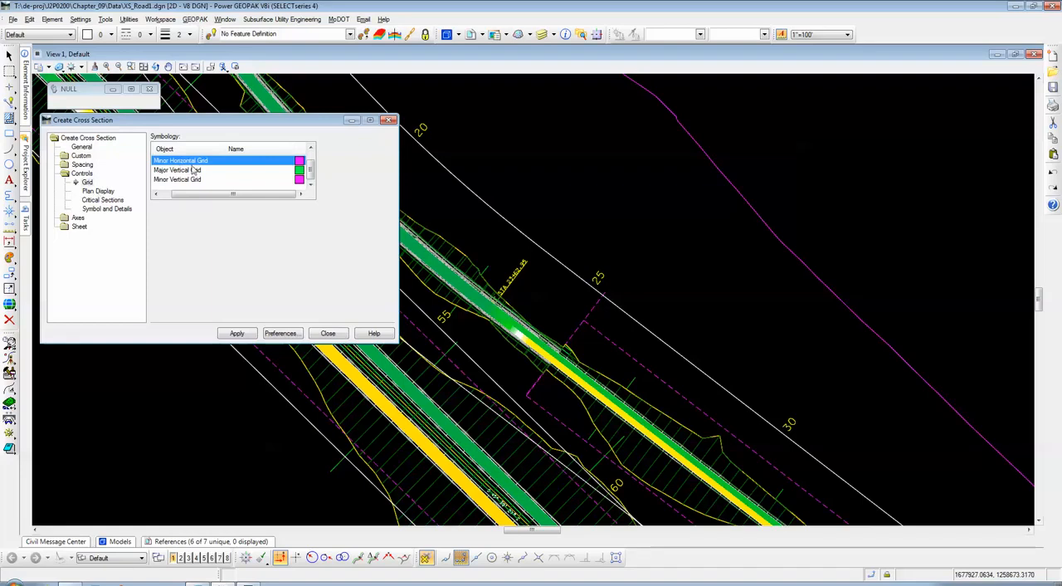
# Step: Review the Plan Display, Critical Sections, and Symbol and Details settings of the cross section controls
pyautogui.click(99, 192)
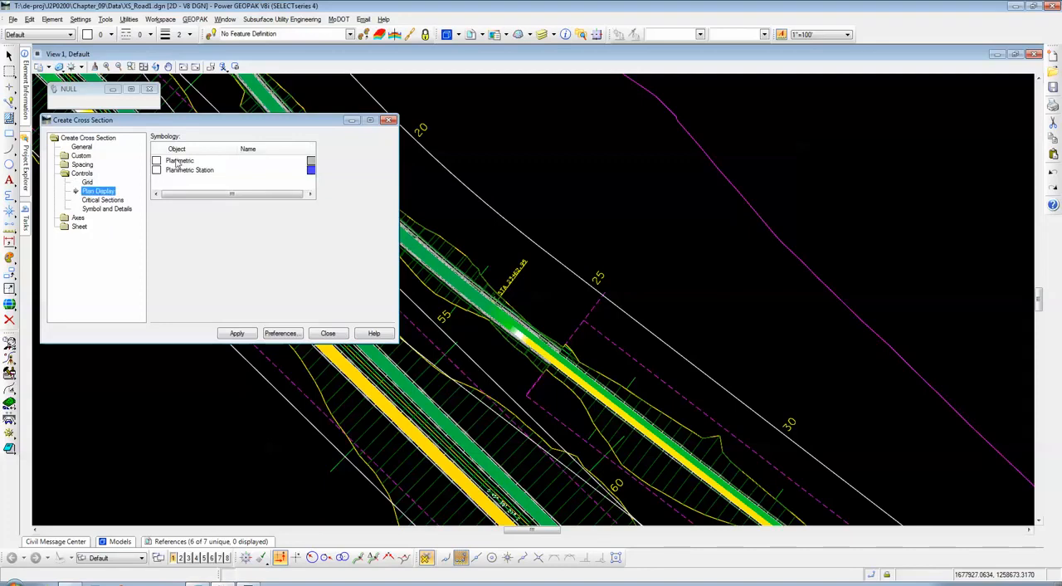
pyautogui.moveTo(244, 126); pyautogui.dragTo(243, 128)
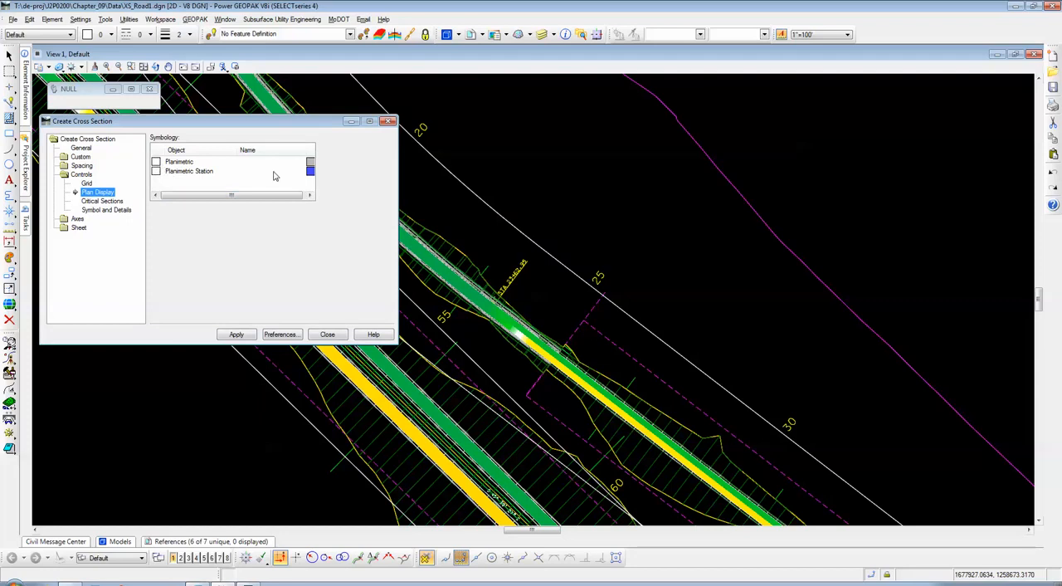
pyautogui.click(104, 202)
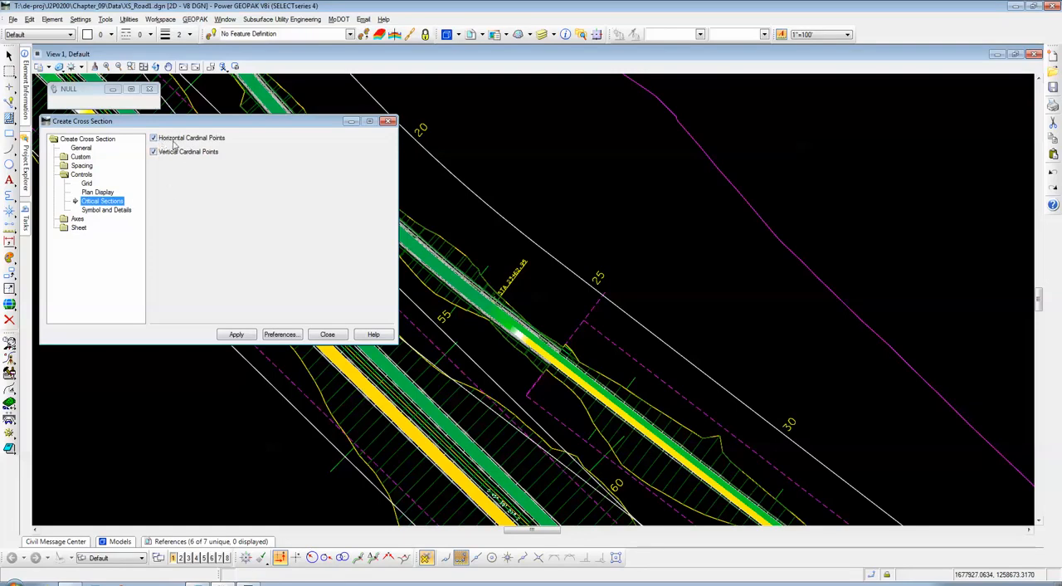
pyautogui.click(103, 210)
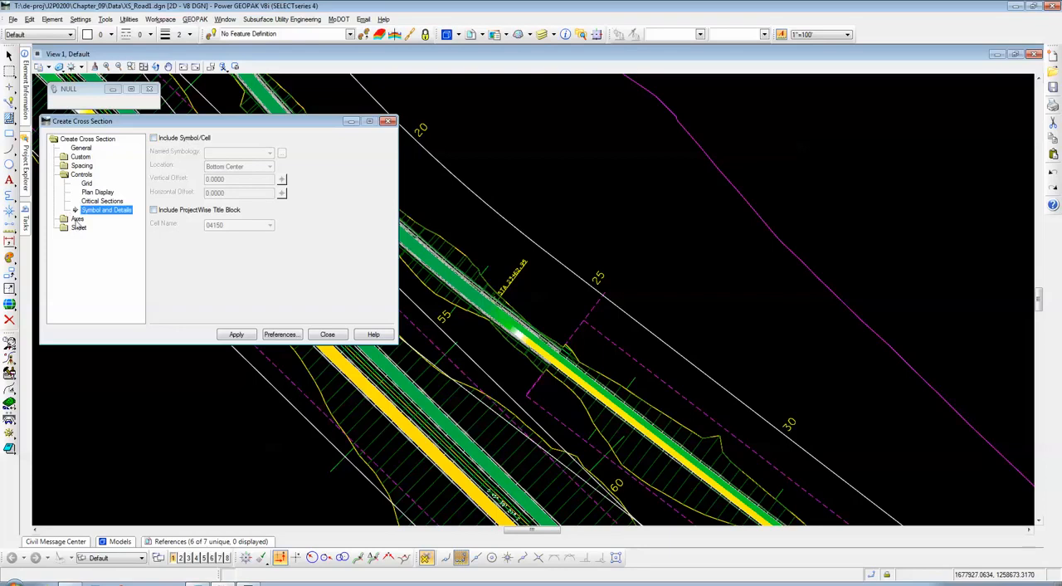
# Step: Review the left axis settings, covering its general tick, label and title options and its symbology list through Label
pyautogui.doubleClick(77, 219)
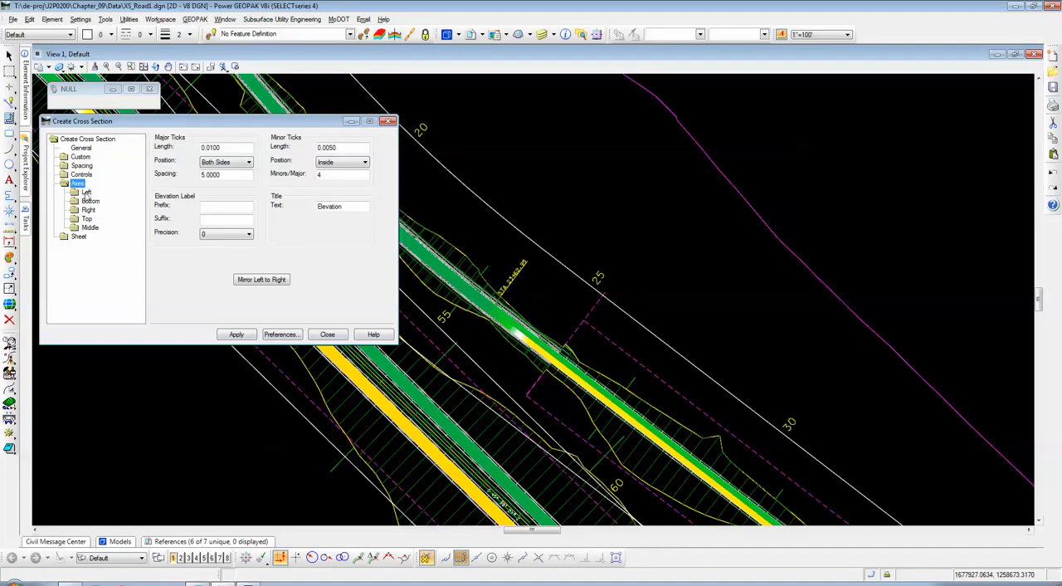
pyautogui.doubleClick(86, 193)
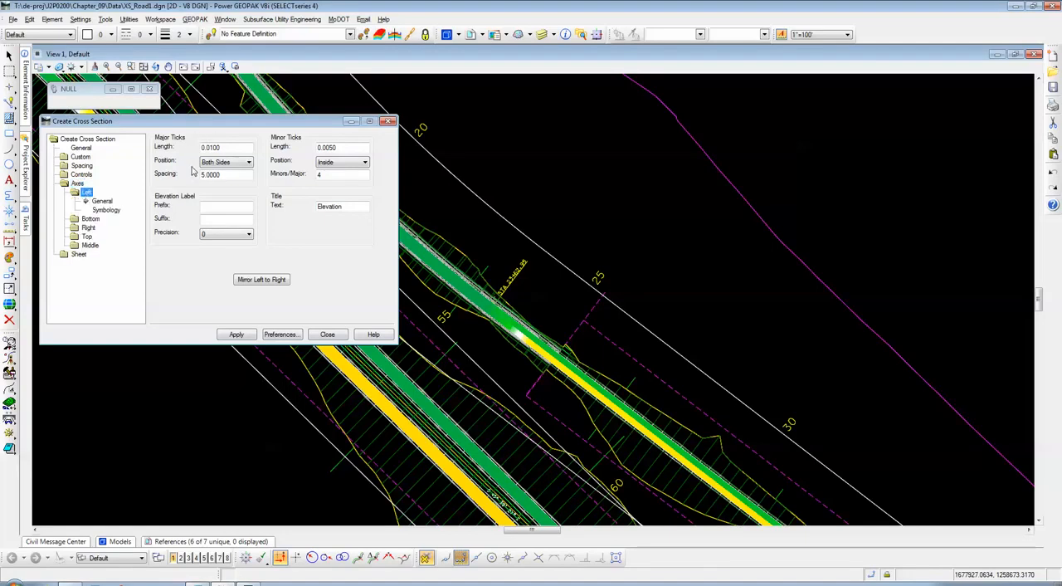
pyautogui.click(101, 202)
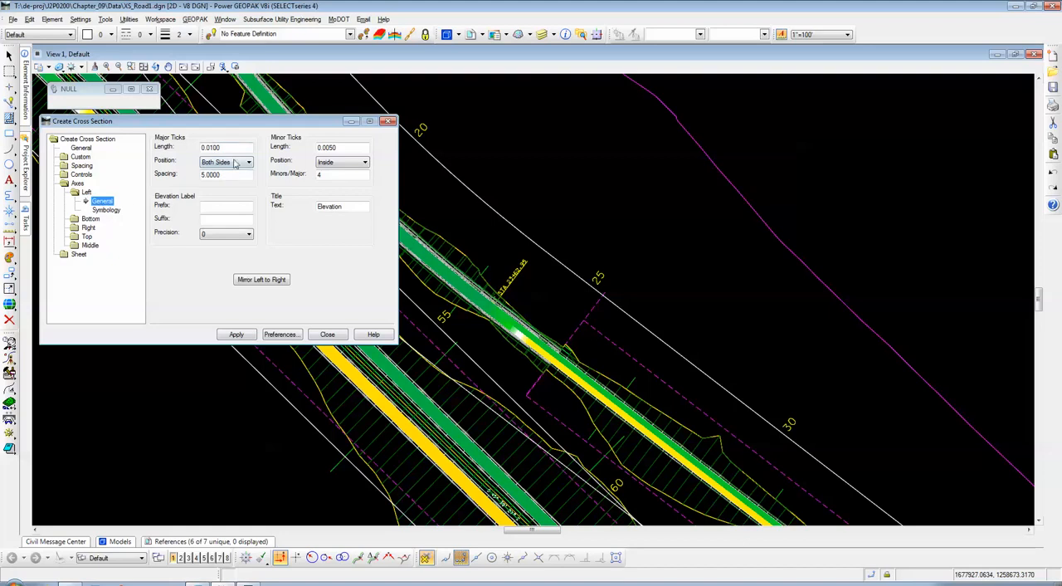
pyautogui.moveTo(214, 129); pyautogui.dragTo(220, 133)
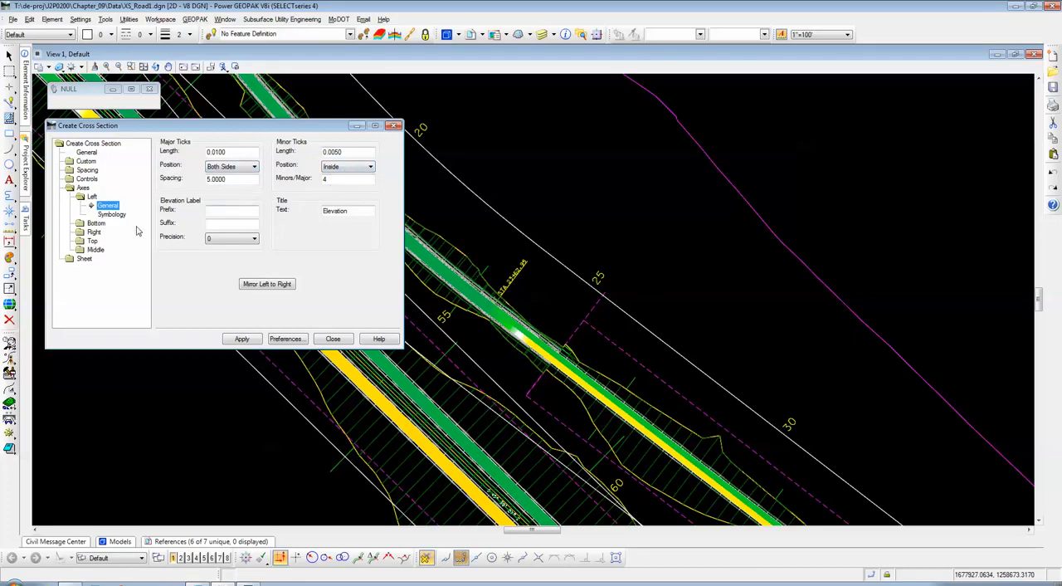
pyautogui.click(112, 215)
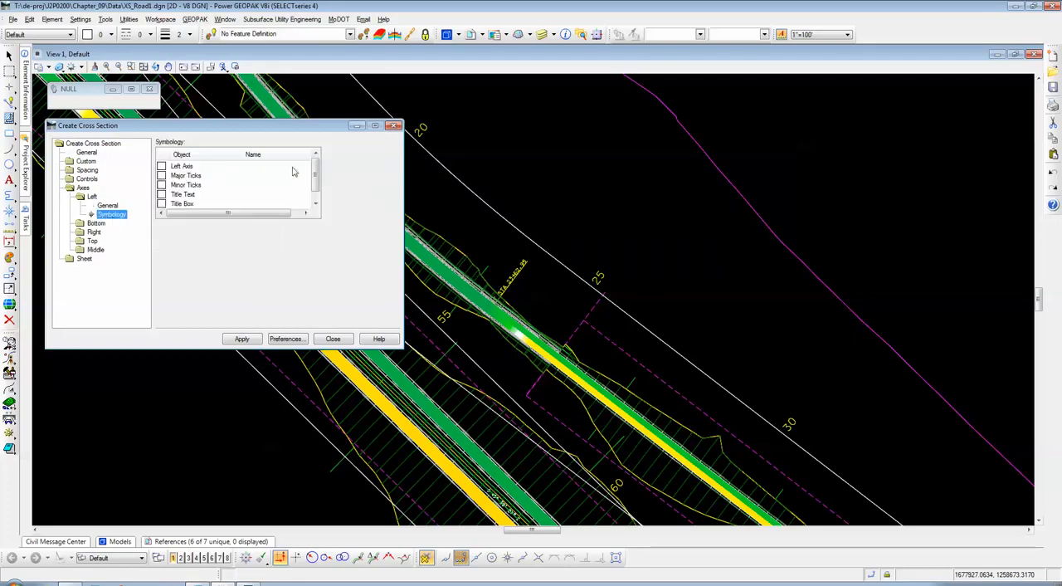
pyautogui.click(314, 197)
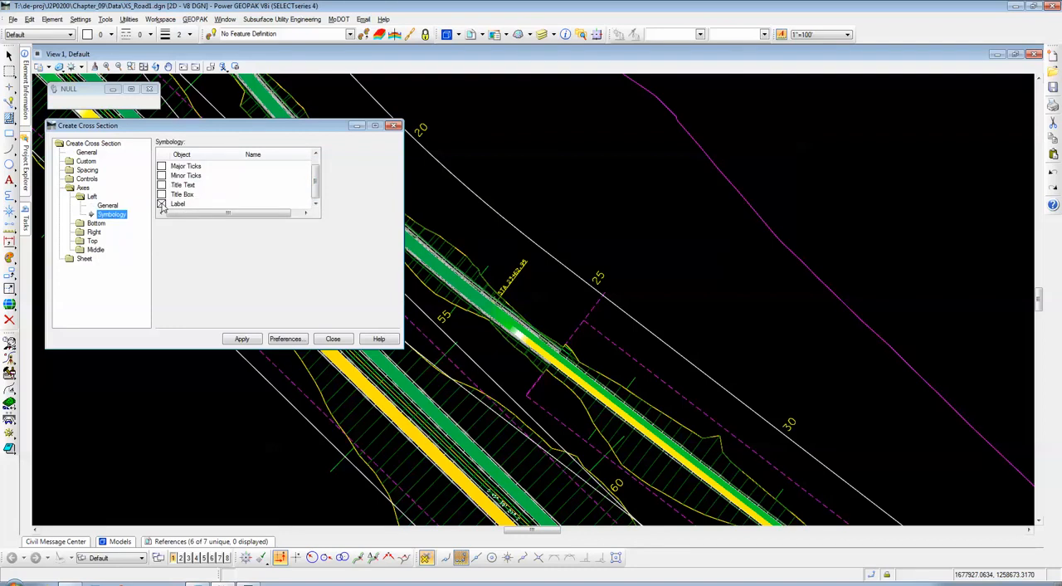
pyautogui.moveTo(317, 181); pyautogui.dragTo(317, 187)
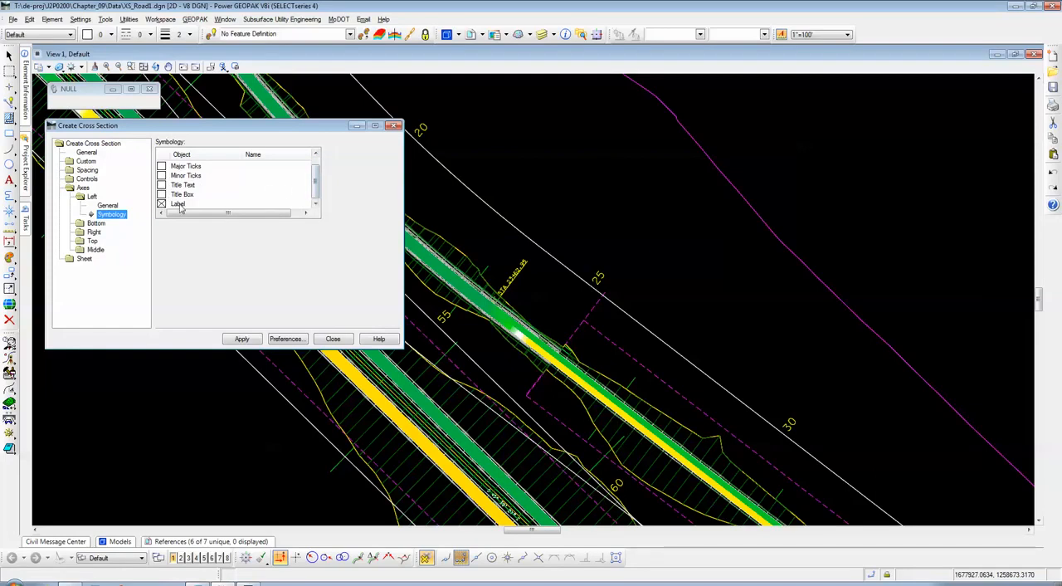
pyautogui.moveTo(316, 181); pyautogui.dragTo(317, 185)
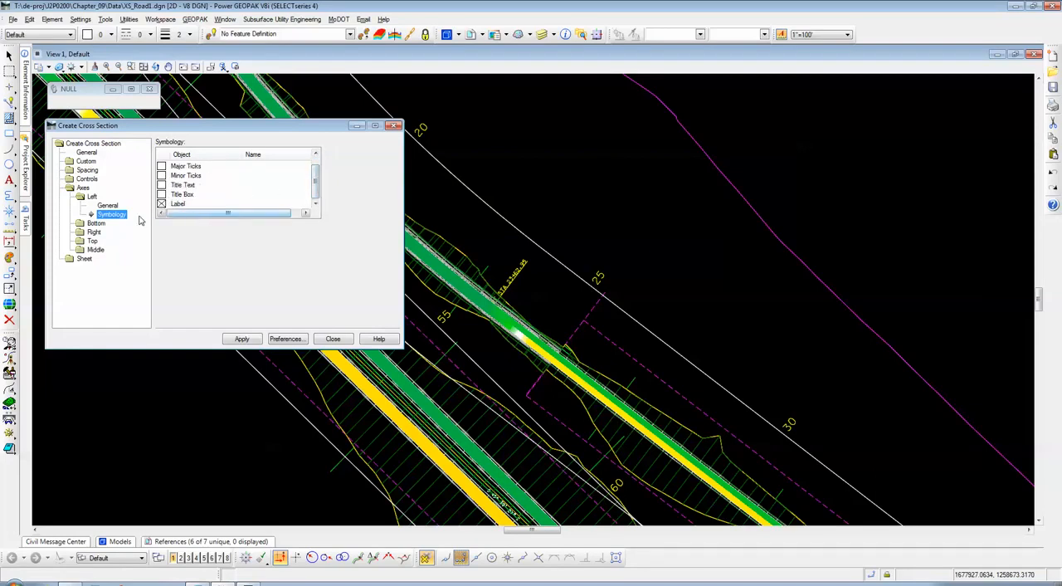
# Step: Review the bottom axis settings, covering its general tick, offset label and title options and its symbology list through Label
pyautogui.click(95, 224)
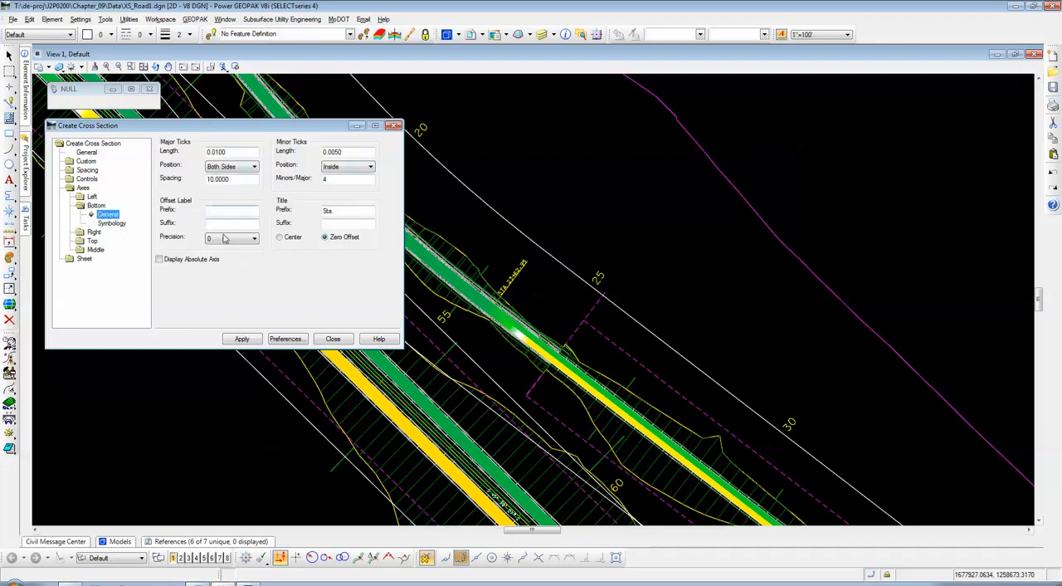
pyautogui.click(120, 228)
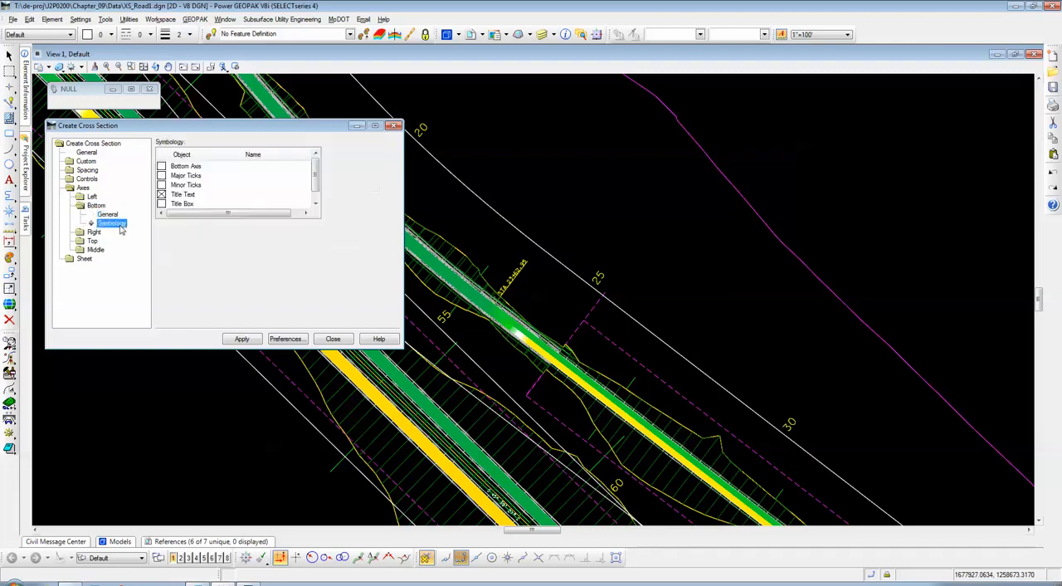
pyautogui.click(314, 191)
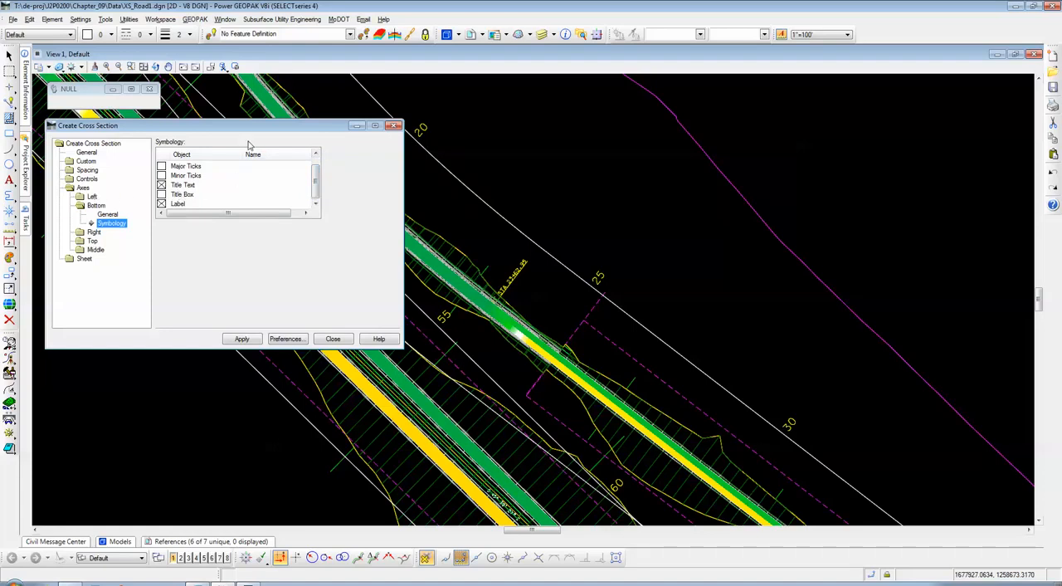
pyautogui.moveTo(247, 135); pyautogui.dragTo(259, 139)
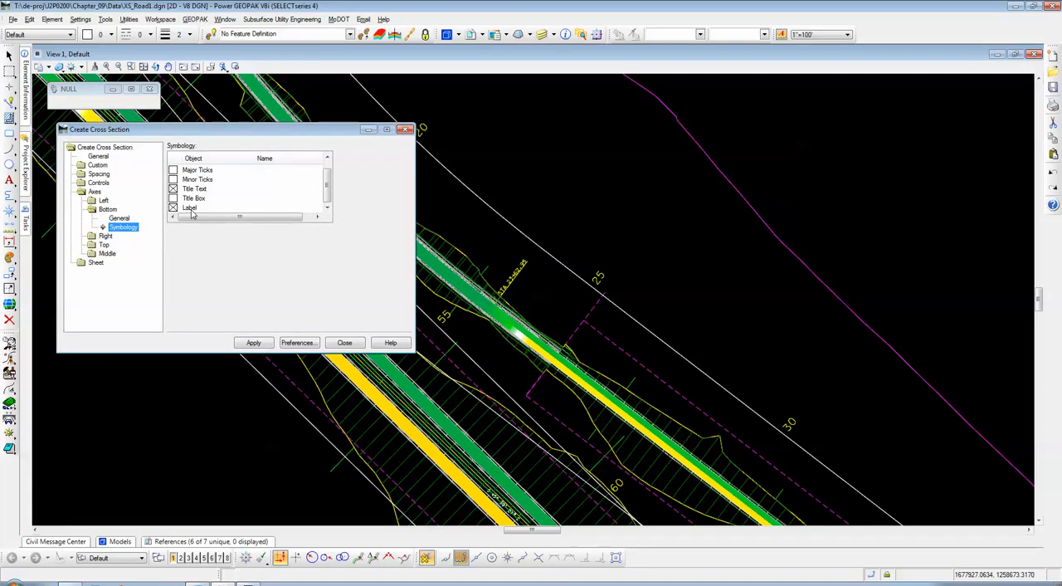
pyautogui.doubleClick(108, 209)
# Step: Review the general options and symbology lists of the right and top axes
pyautogui.doubleClick(106, 219)
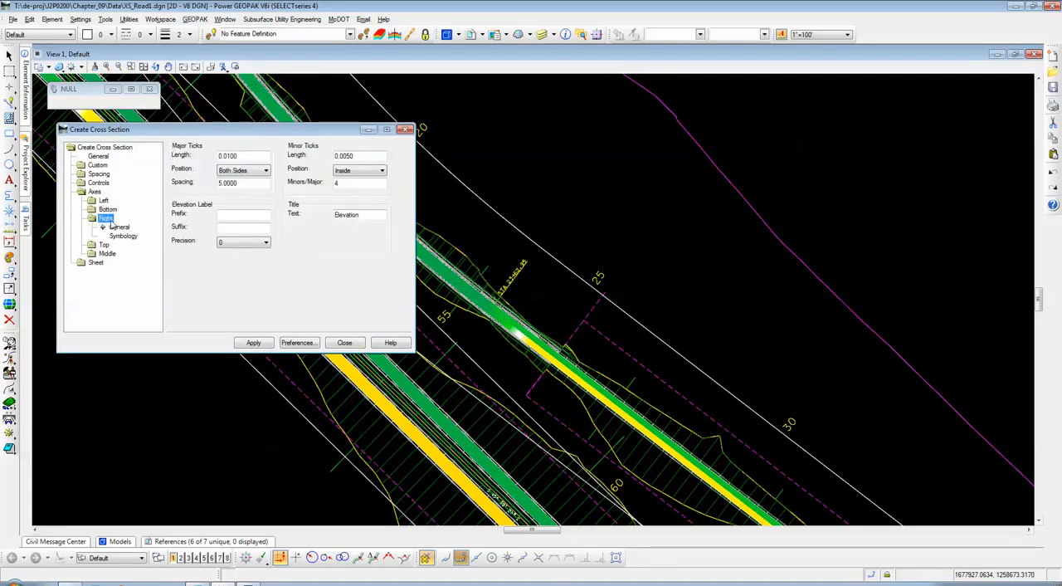
pyautogui.click(123, 236)
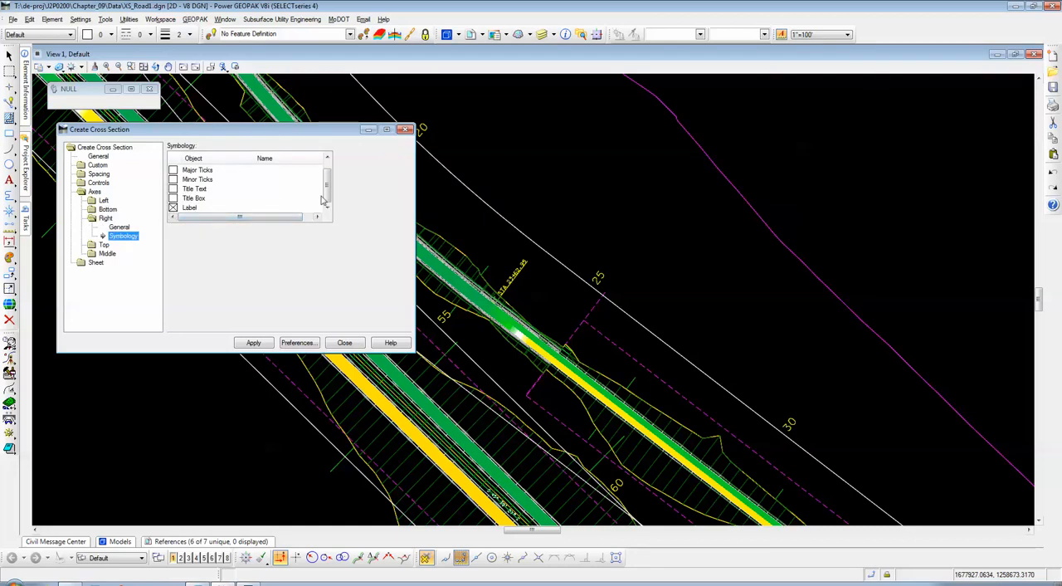
pyautogui.scroll(1, 217, 218)
pyautogui.doubleClick(106, 245)
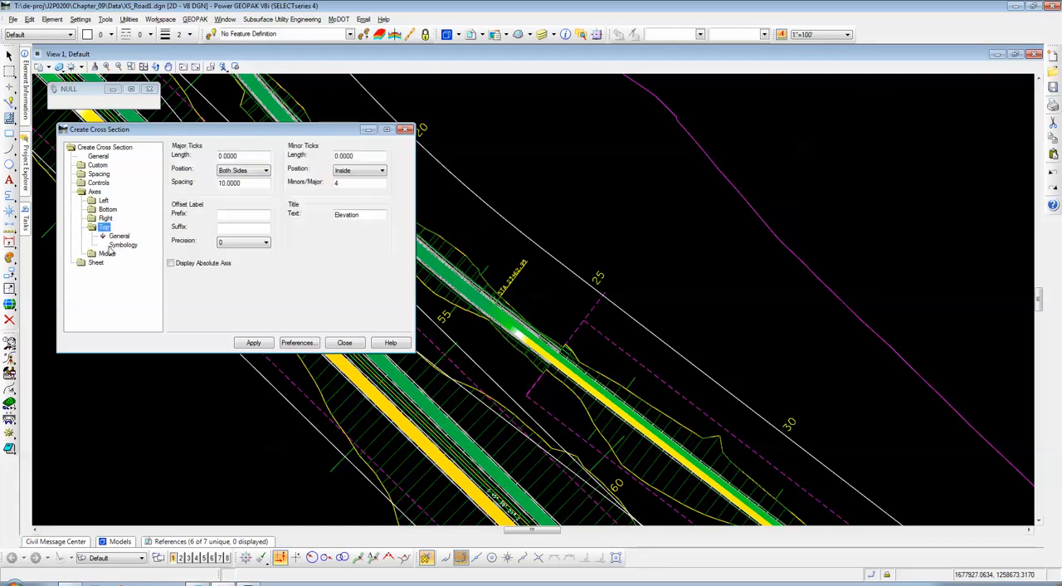
pyautogui.click(125, 246)
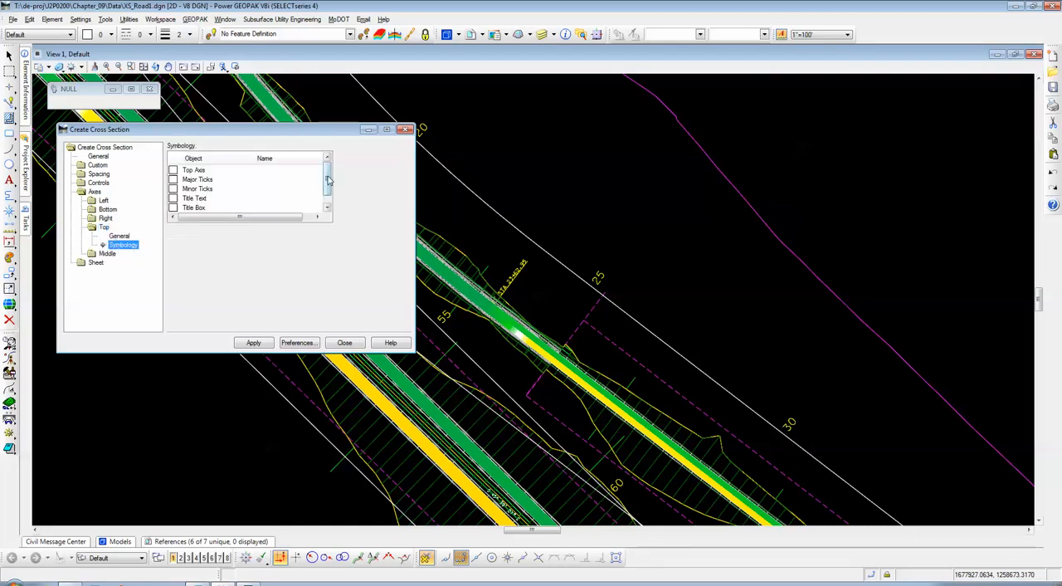
pyautogui.scroll(1, 274, 187)
pyautogui.scroll(1, 303, 195)
# Step: Review the middle axis general options and its full symbology list, then collapse that axis group
pyautogui.doubleClick(107, 253)
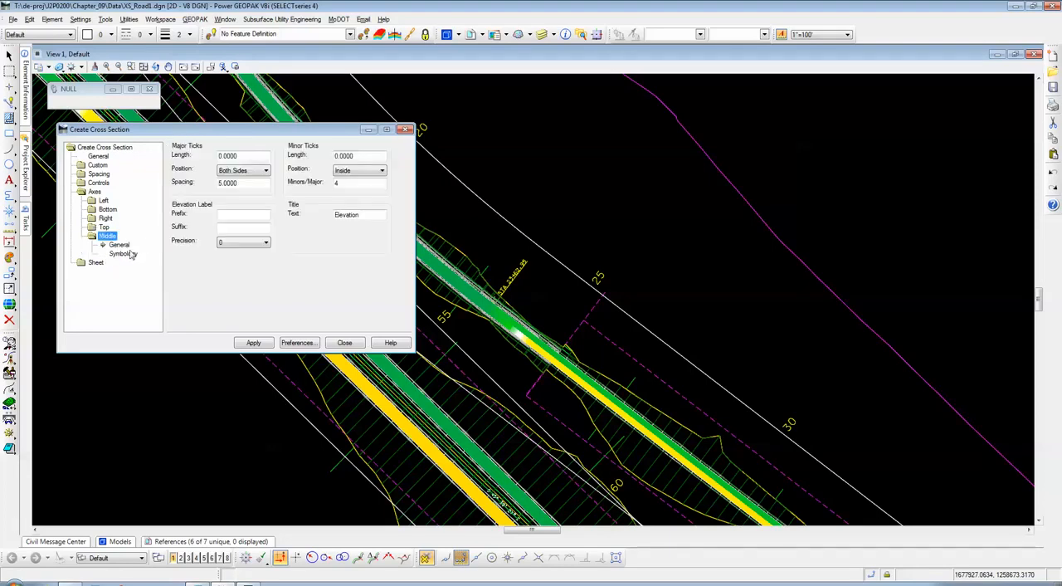
pyautogui.click(122, 253)
pyautogui.scroll(-1, 329, 187)
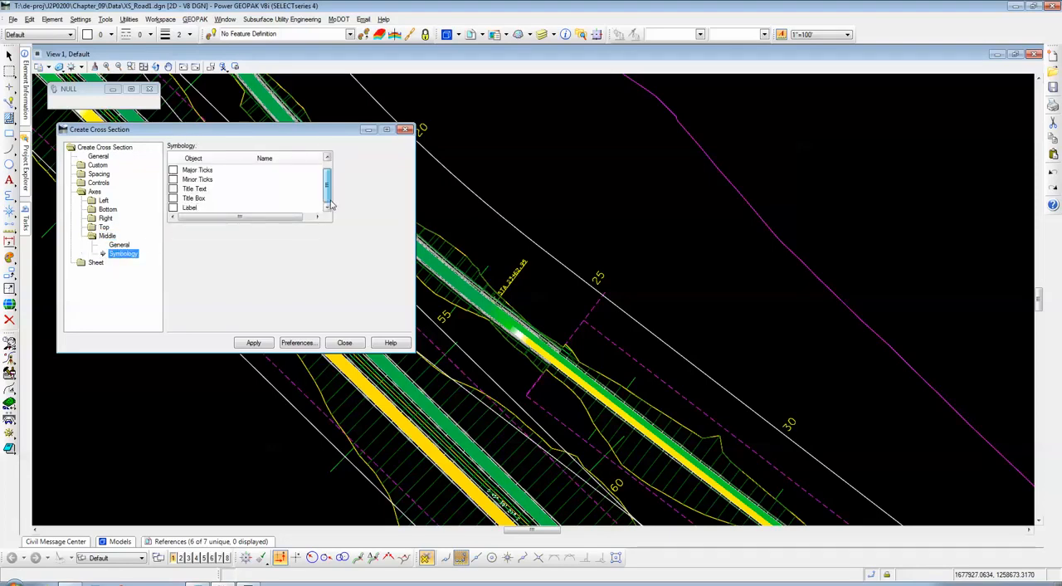
pyautogui.scroll(1, 329, 182)
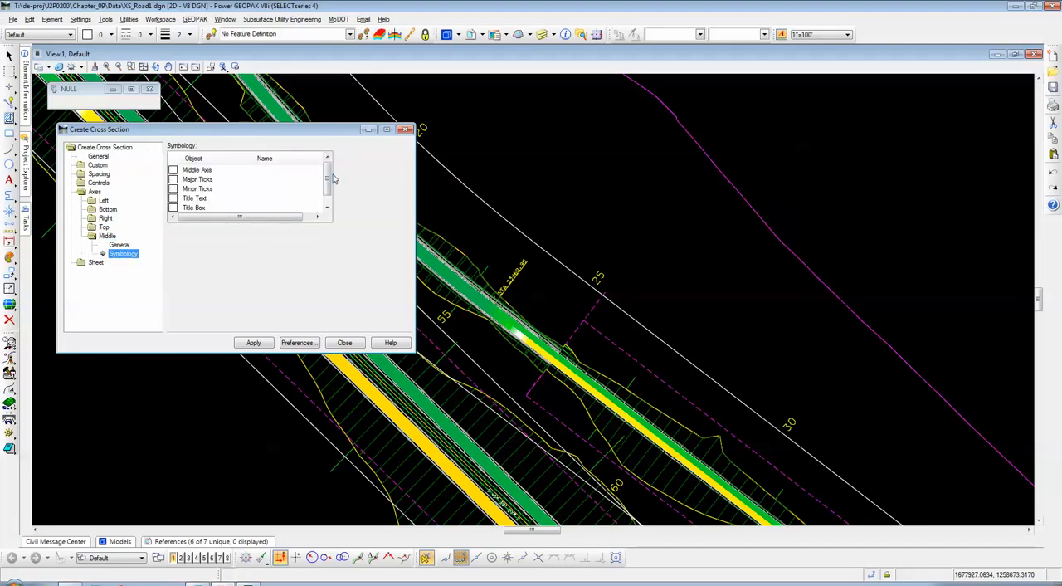
pyautogui.doubleClick(107, 237)
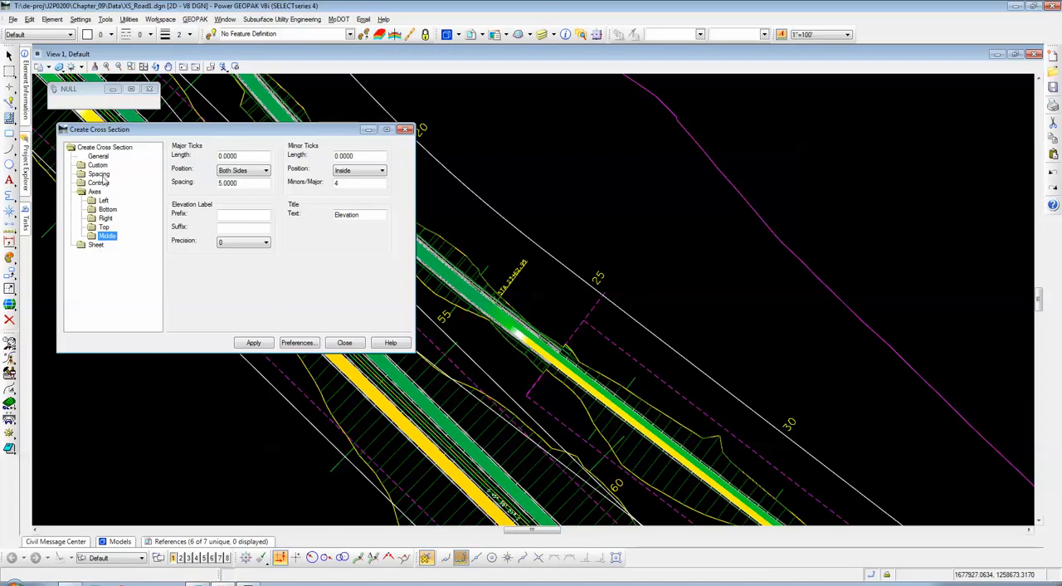
# Step: Review the sheet border settings and highlight the file name at the end of the border's reference file path
pyautogui.click(97, 246)
pyautogui.moveTo(220, 133); pyautogui.dragTo(207, 131)
pyautogui.click(98, 208)
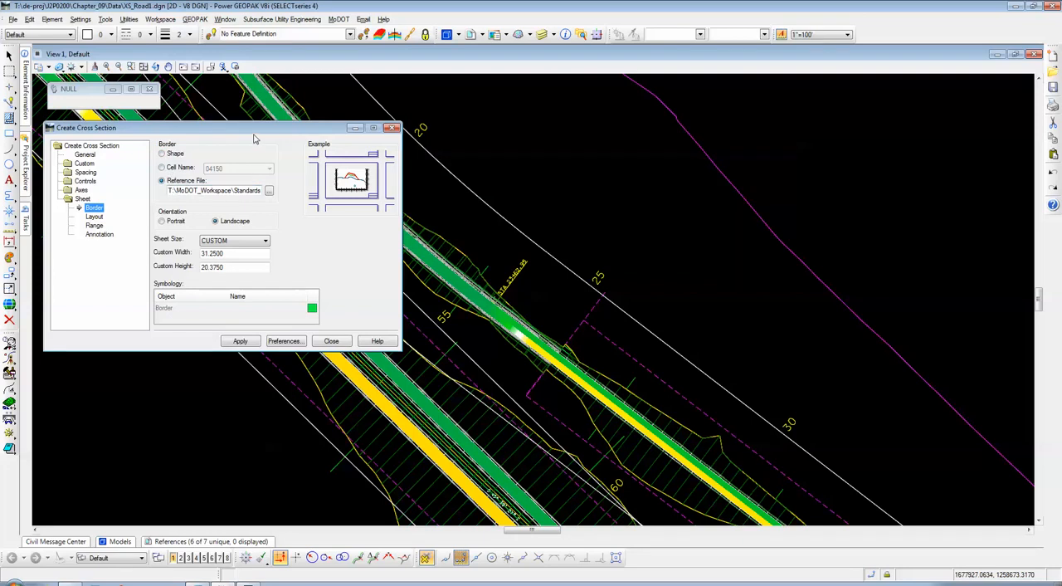
pyautogui.doubleClick(238, 190)
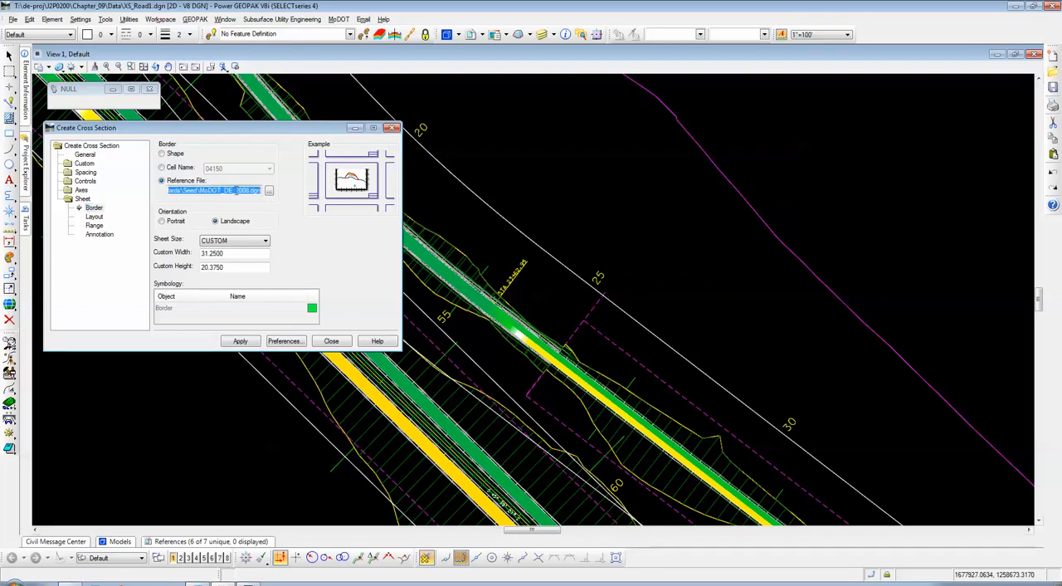
pyautogui.click(200, 191)
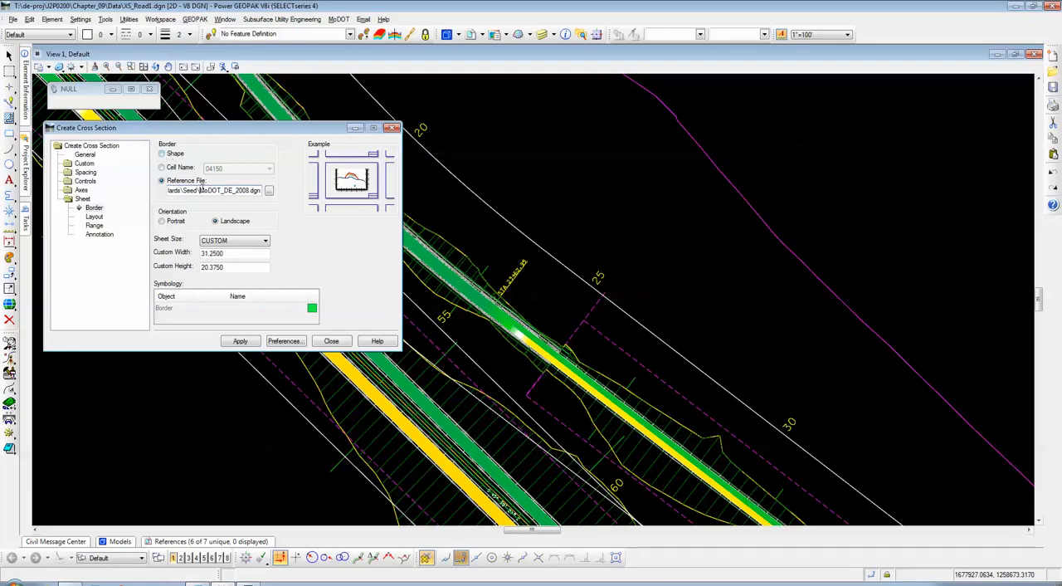
pyautogui.moveTo(200, 190); pyautogui.dragTo(270, 196)
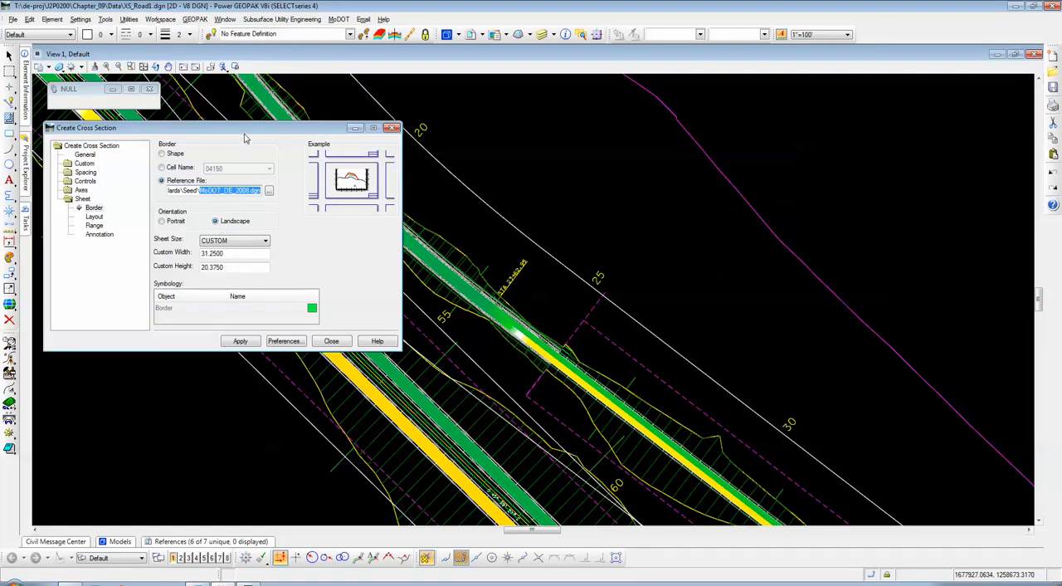
pyautogui.moveTo(244, 130); pyautogui.dragTo(243, 123)
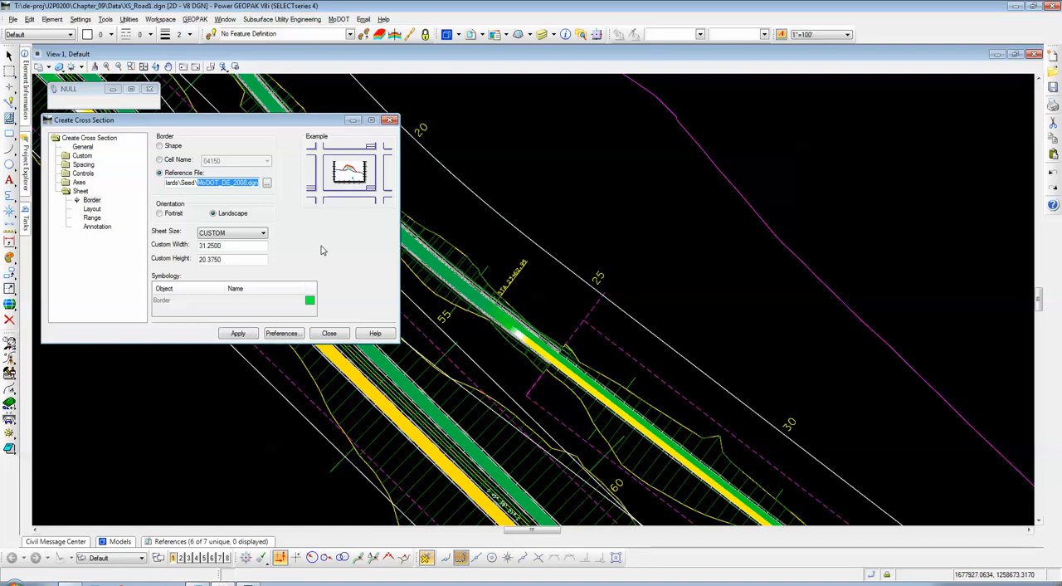
# Step: Look over the available sheet sizes, keep CUSTOM and collapse the sheet settings
pyautogui.click(264, 234)
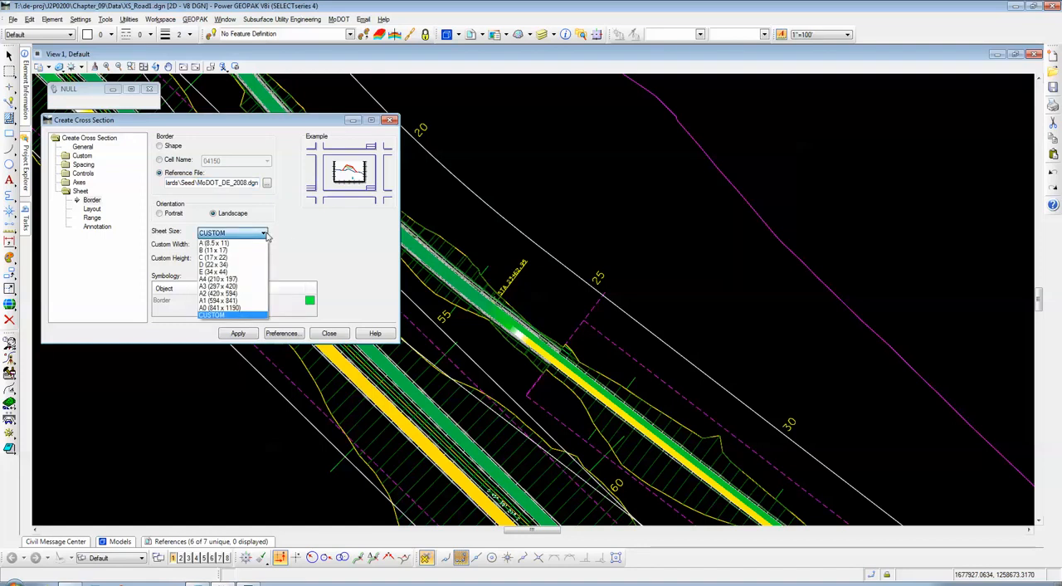
pyautogui.click(266, 236)
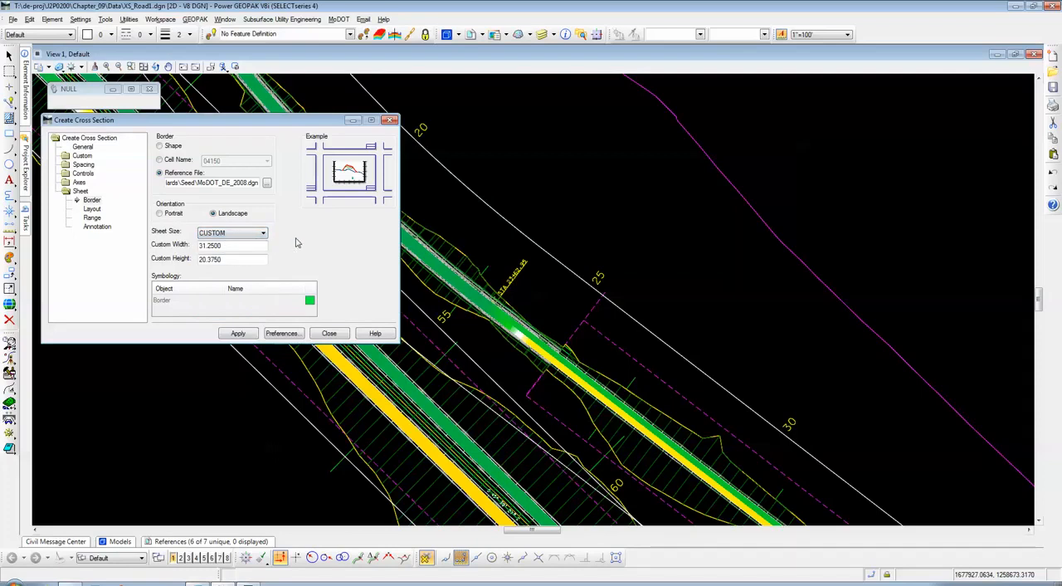
pyautogui.doubleClick(80, 191)
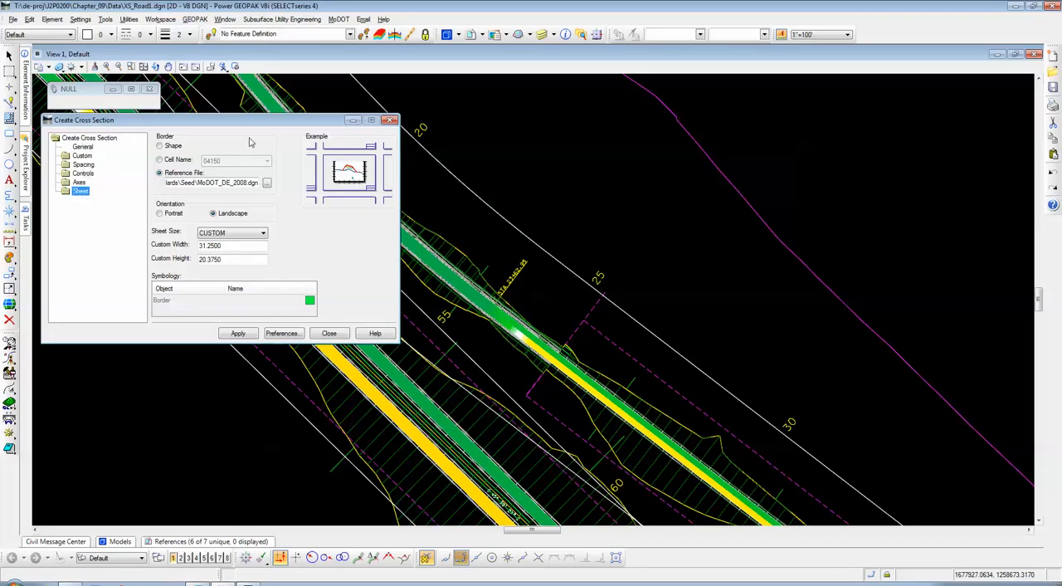
pyautogui.moveTo(193, 124); pyautogui.dragTo(260, 153)
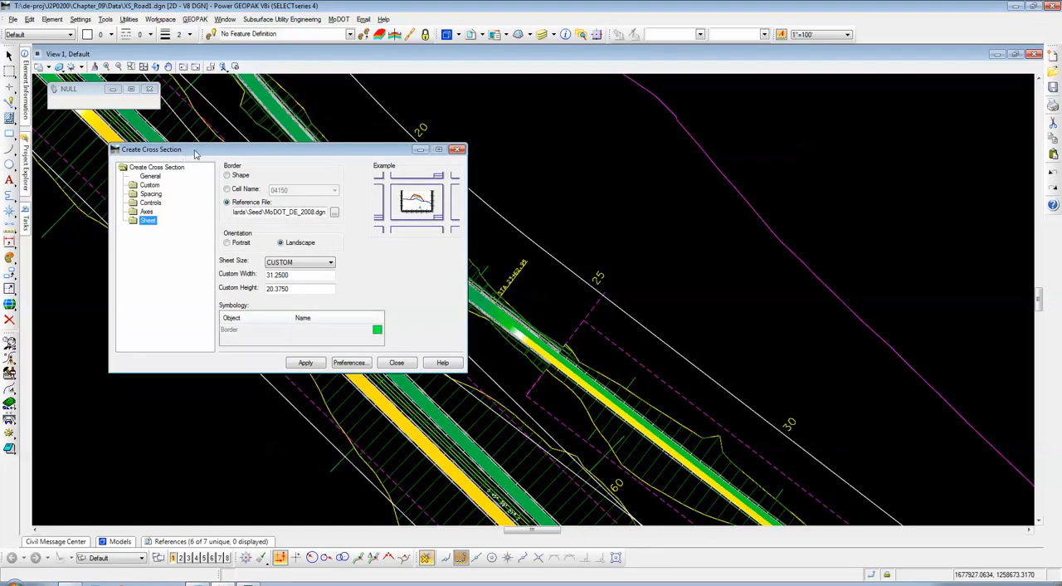
# Step: Open the Civil Tools help and enlarge its window for easier reading
pyautogui.press('F1')
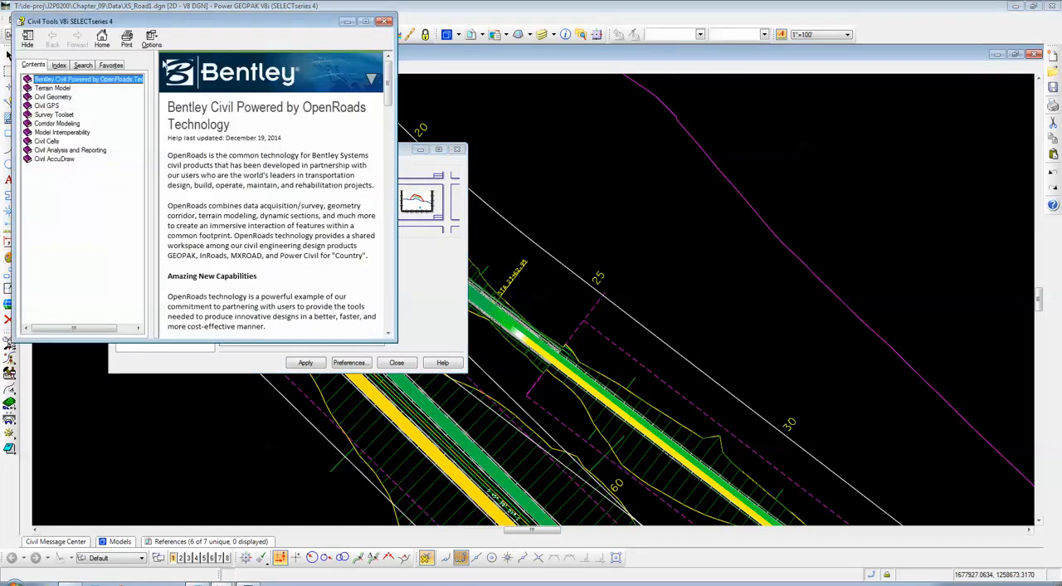
pyautogui.moveTo(154, 29); pyautogui.dragTo(421, 105)
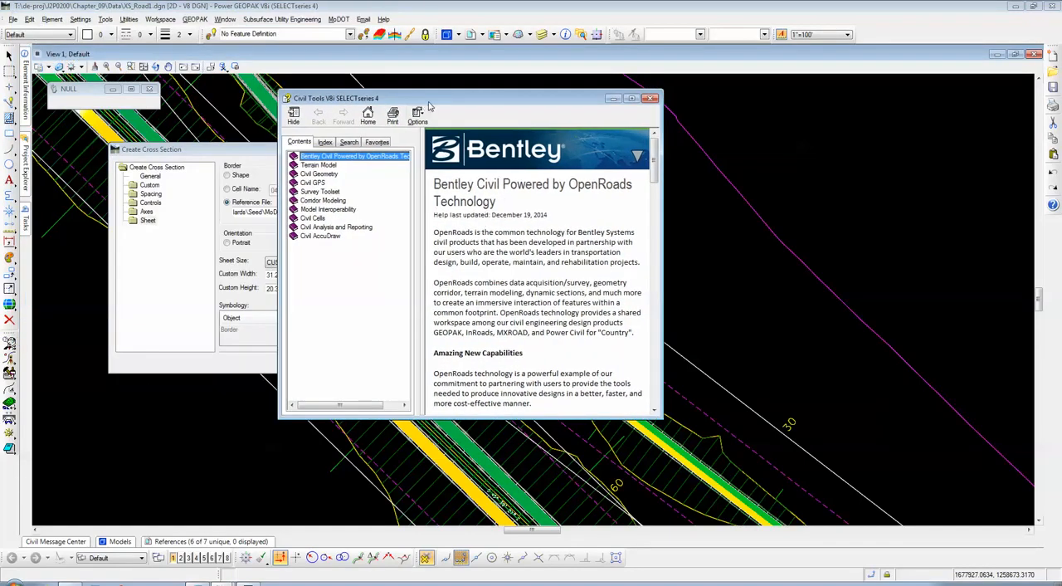
pyautogui.moveTo(431, 102); pyautogui.dragTo(336, 28)
pyautogui.moveTo(566, 327); pyautogui.dragTo(821, 485)
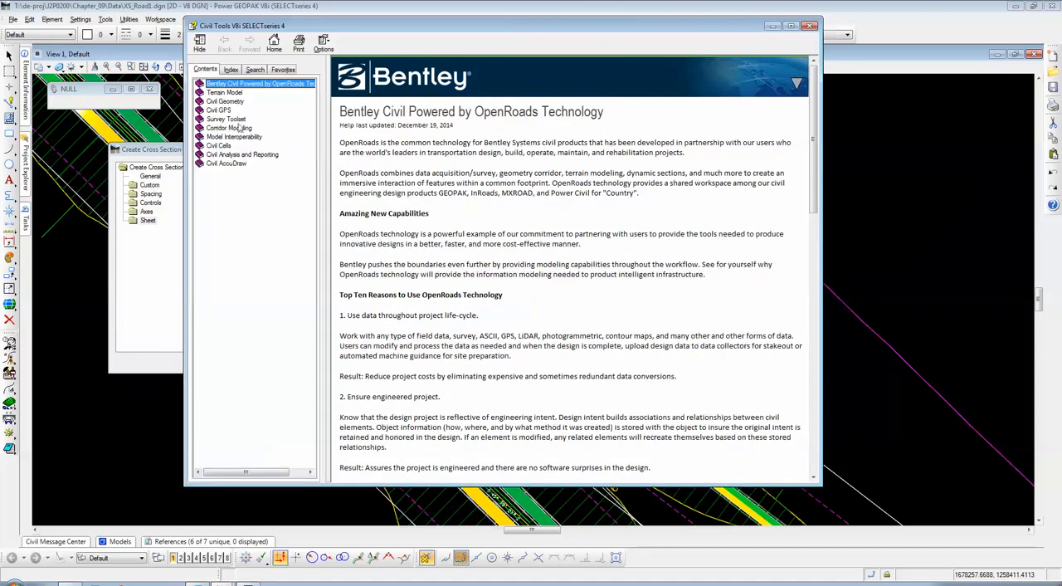
pyautogui.moveTo(278, 30); pyautogui.dragTo(323, 44)
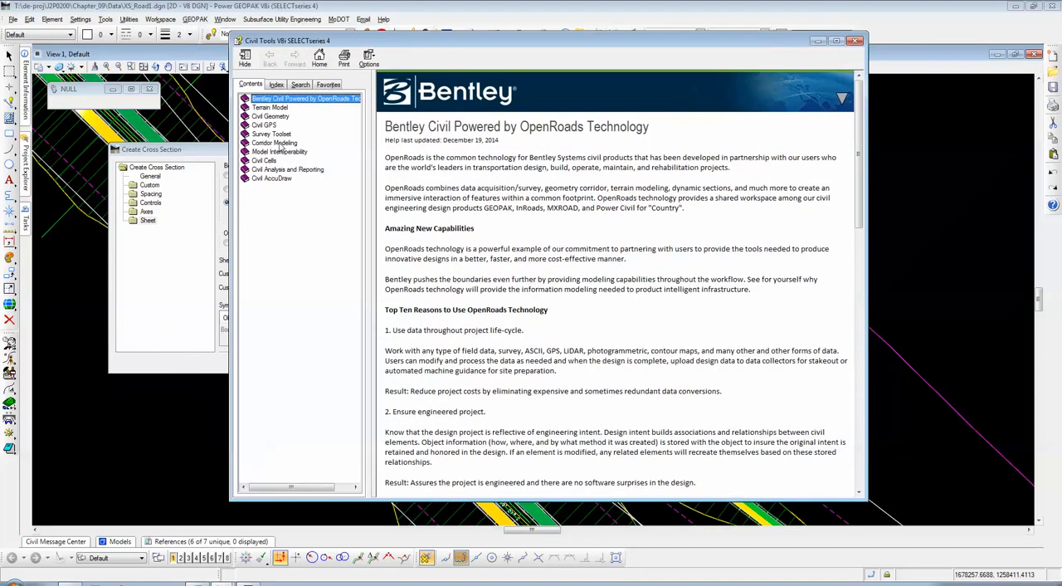
# Step: Browse the Corridor Modeling and Civil Geometry topics in the help contents
pyautogui.click(274, 145)
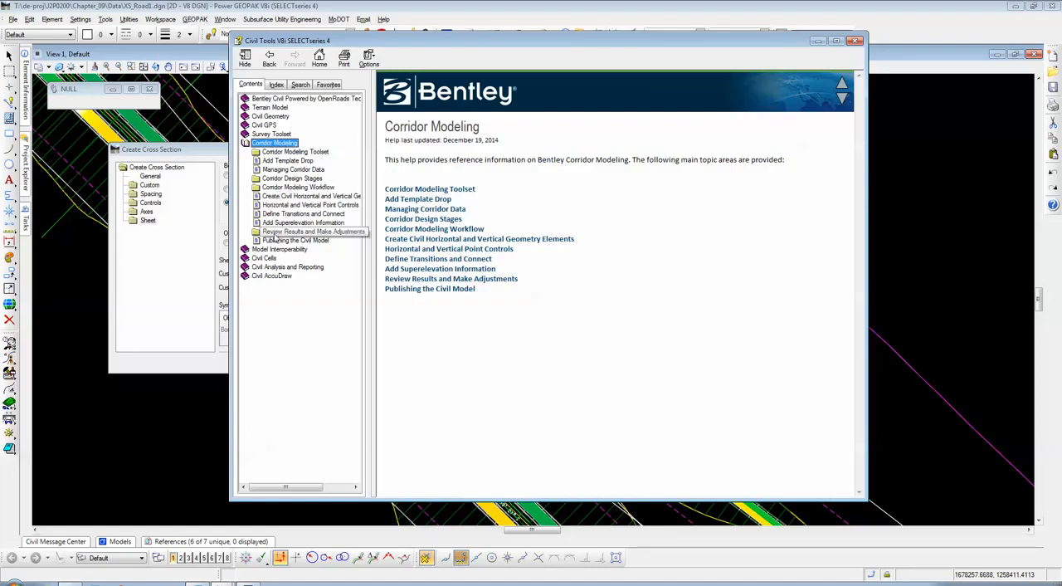
pyautogui.click(274, 145)
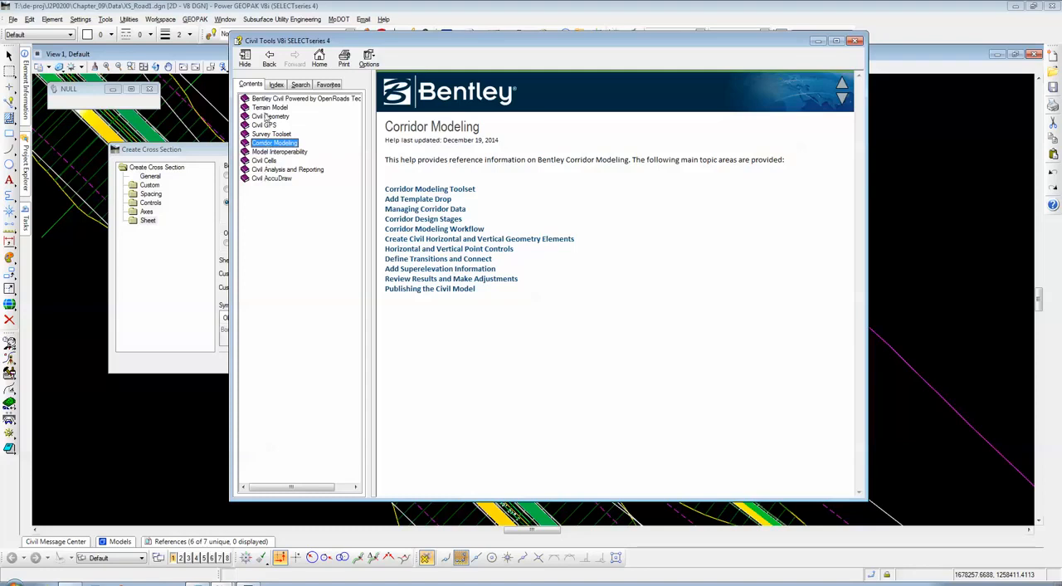
pyautogui.click(273, 145)
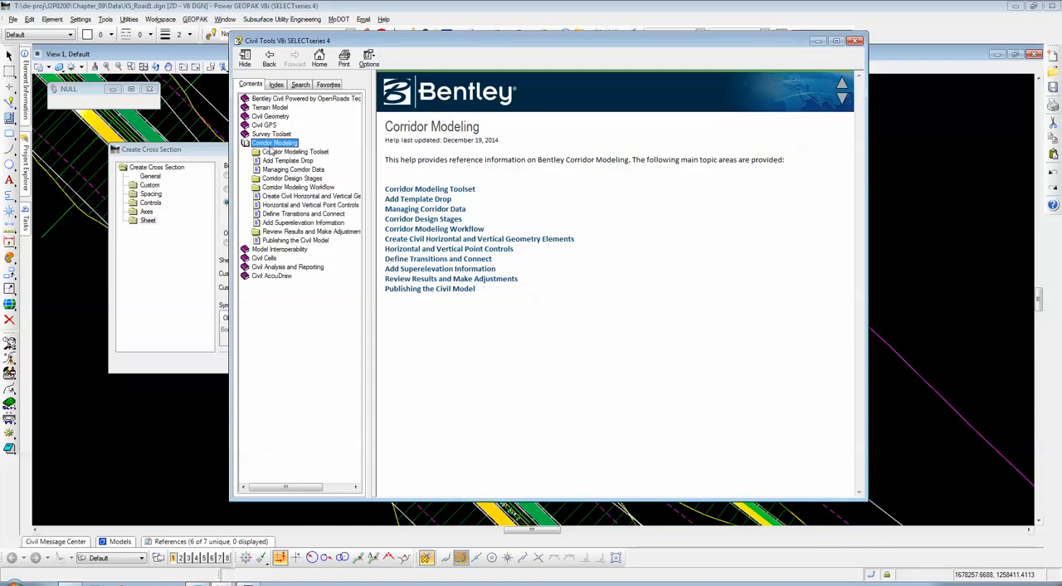
pyautogui.click(271, 118)
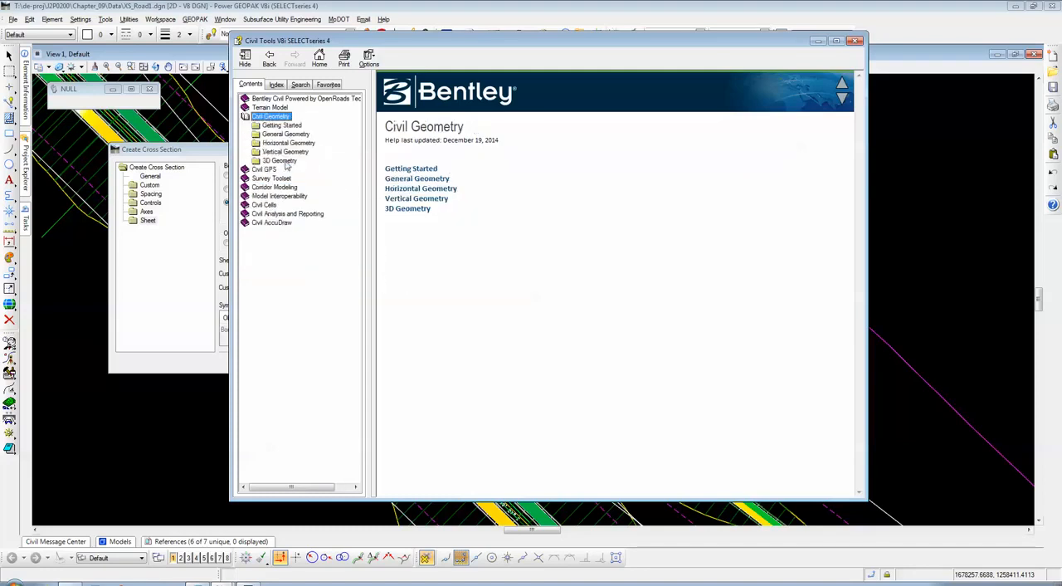
pyautogui.click(273, 117)
# Step: Search the help for "cross section", widen the title column and select the Custom (Create Cross Section) topic
pyautogui.click(301, 84)
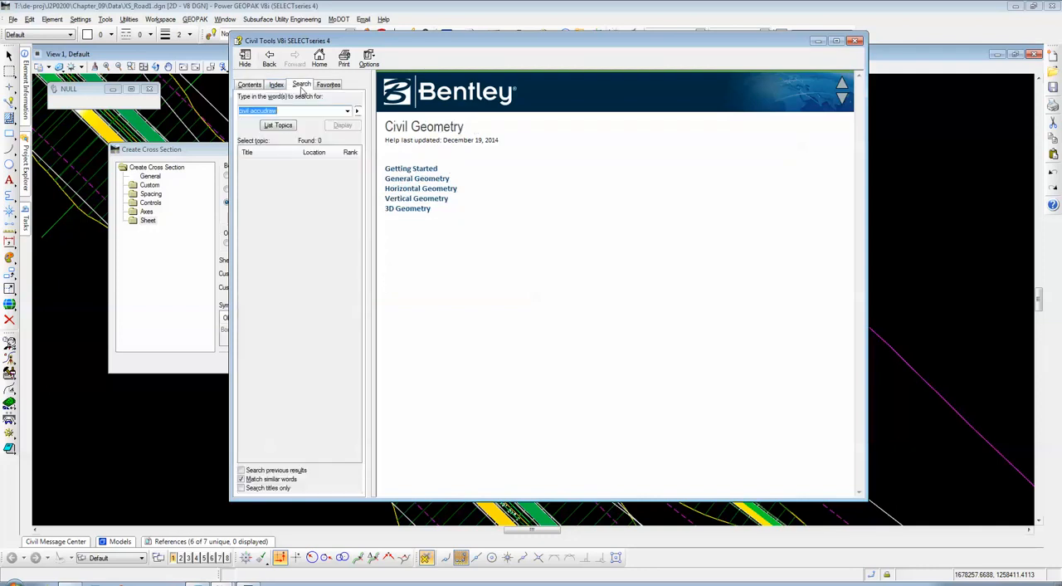
pyautogui.write('c')
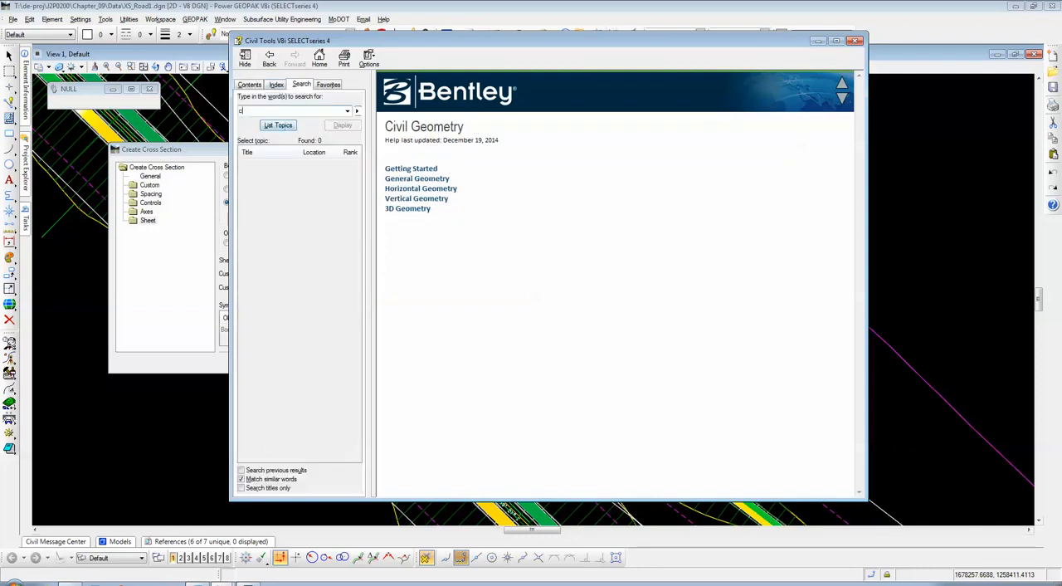
pyautogui.write('ross sectio')
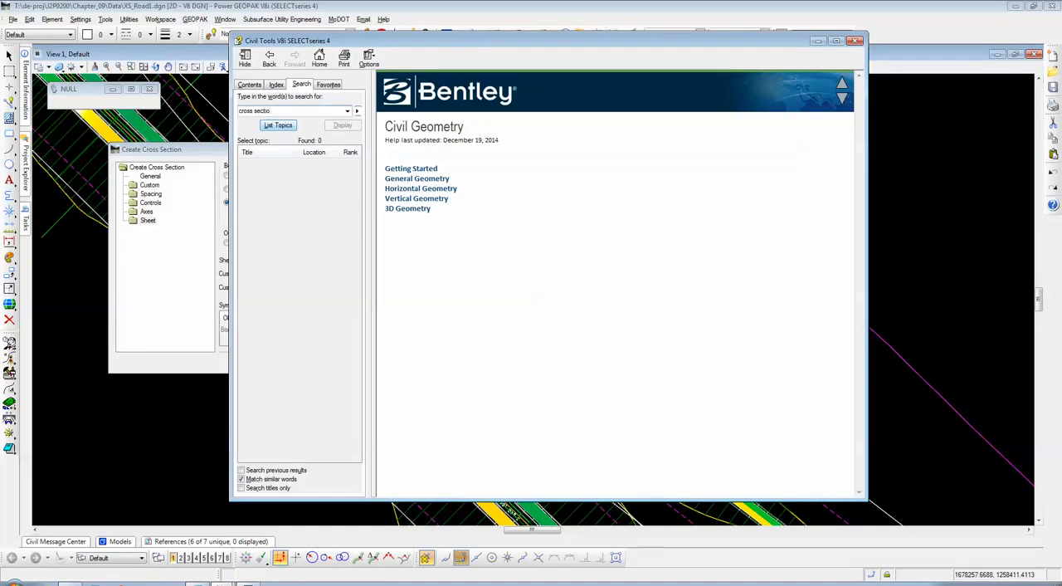
pyautogui.write('n')
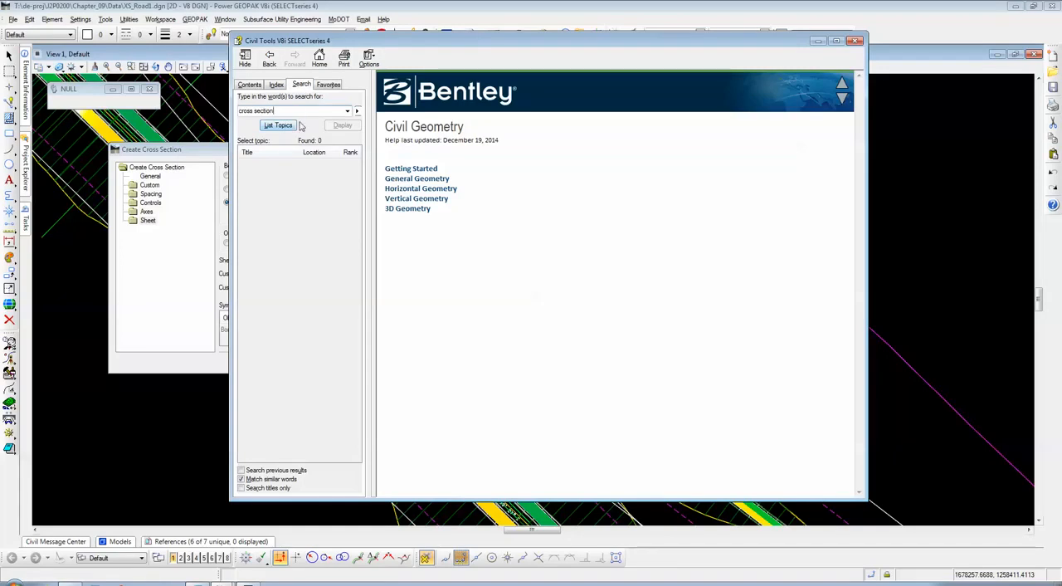
pyautogui.click(279, 126)
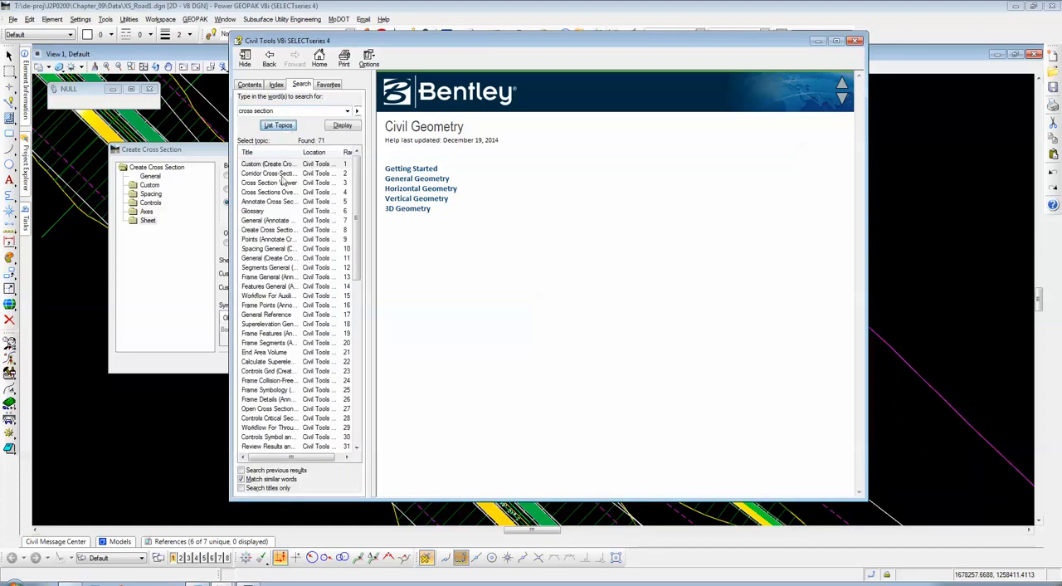
pyautogui.moveTo(299, 153); pyautogui.dragTo(334, 153)
pyautogui.click(326, 163)
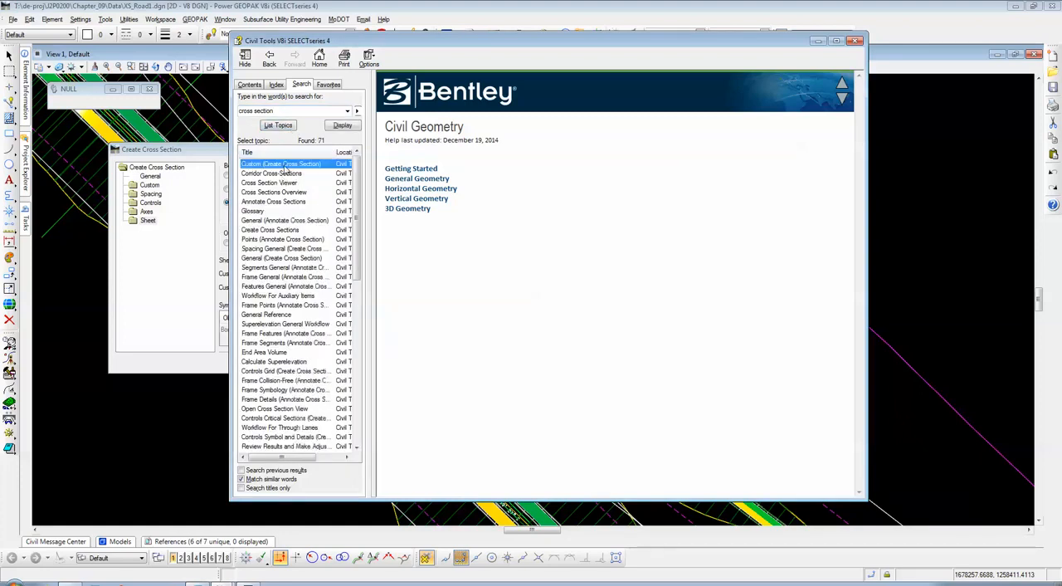
# Step: Display the Custom (Create Cross Section) help topic and enlarge the help window to read its text
pyautogui.doubleClick(287, 166)
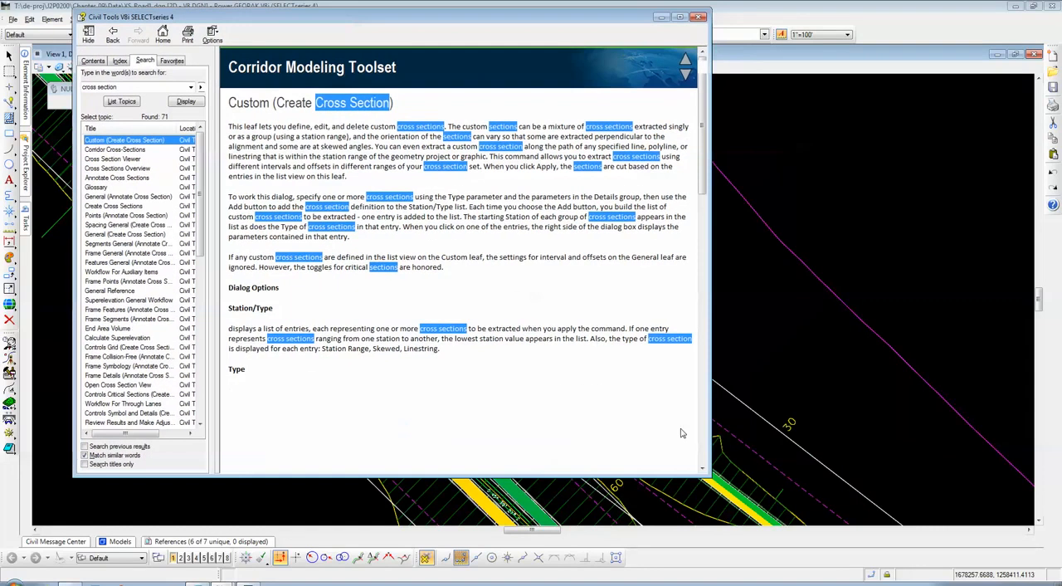
pyautogui.moveTo(707, 474); pyautogui.dragTo(827, 496)
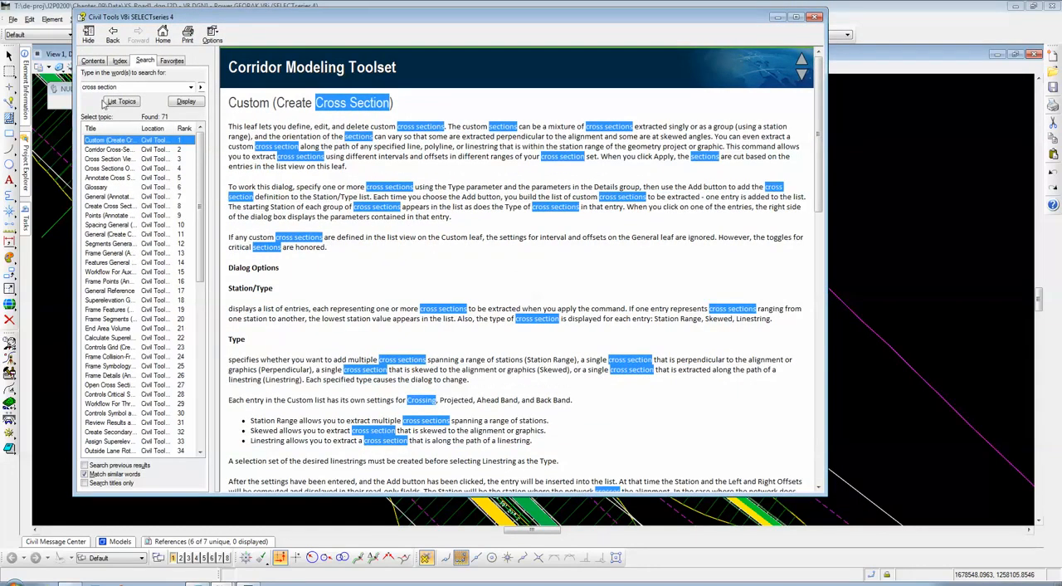
pyautogui.click(97, 64)
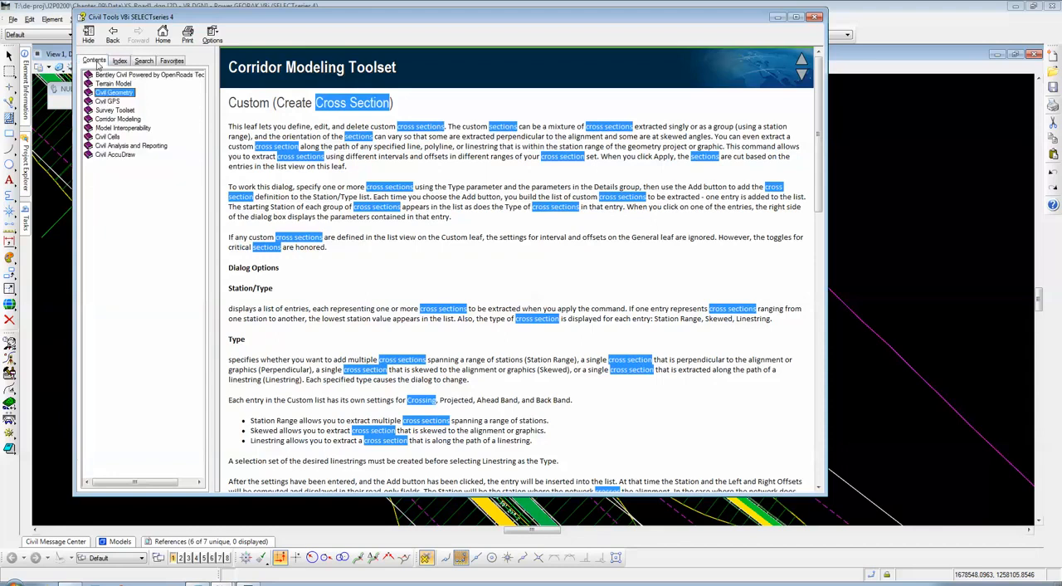
pyautogui.click(119, 63)
pyautogui.click(140, 63)
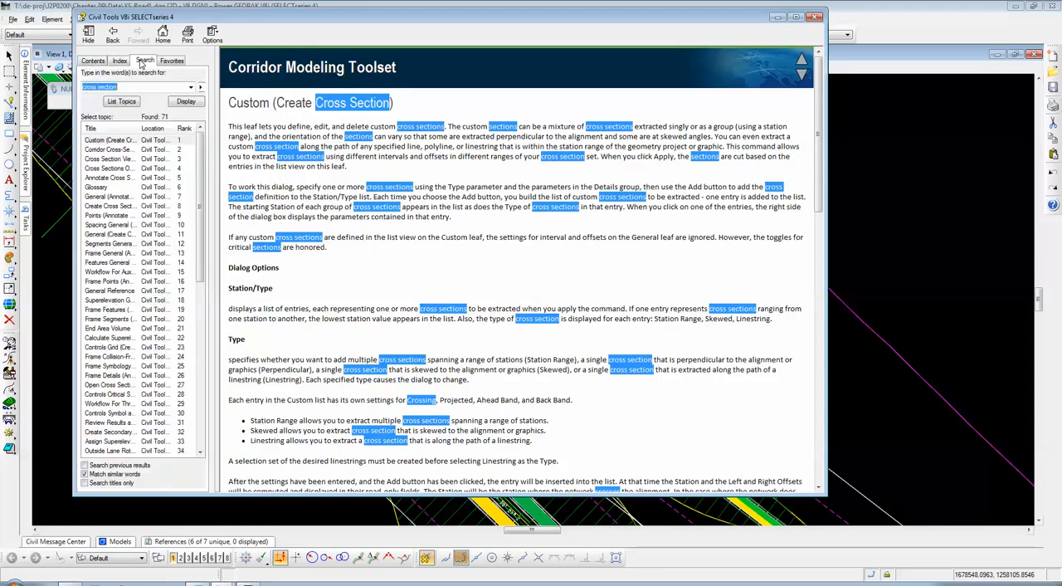
pyautogui.click(93, 63)
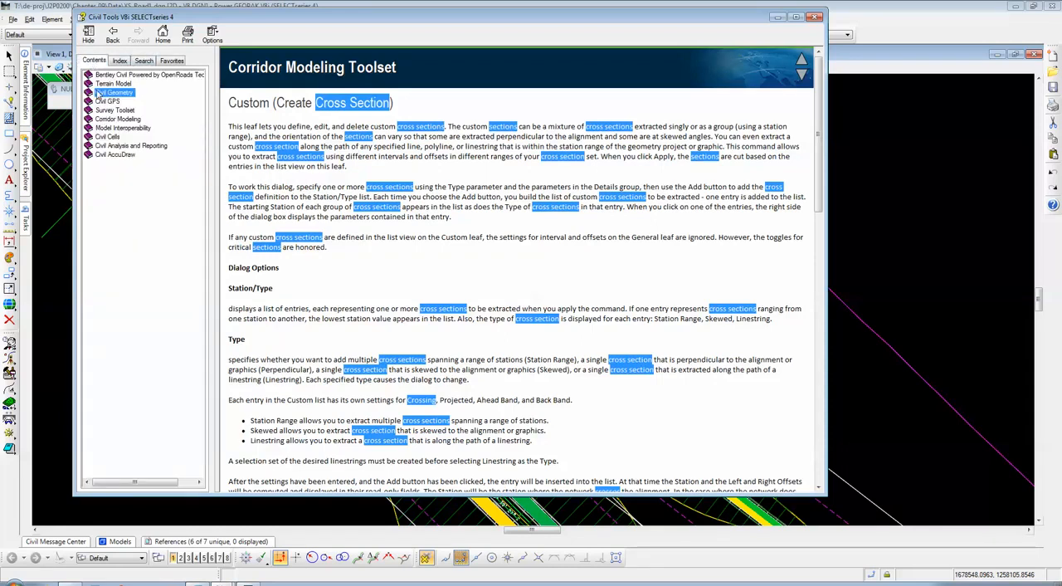
pyautogui.click(142, 63)
pyautogui.write('civil accudraw')
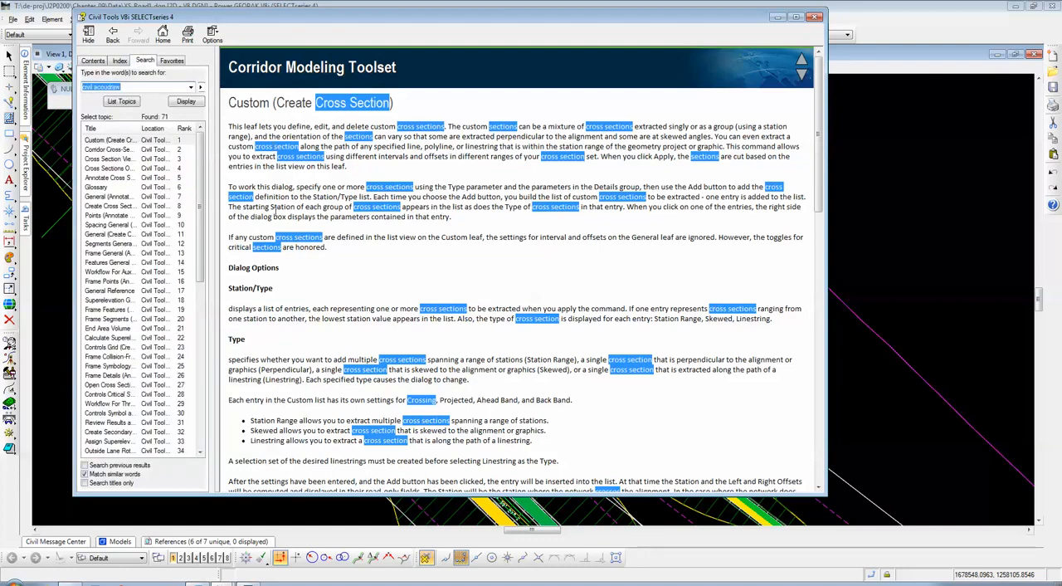
# Step: Read the Custom (Create Cross Section) topic through to its end and open its parent topic, Create Cross Sections
pyautogui.scroll(-6, 312, 257)
pyautogui.scroll(3, 375, 209)
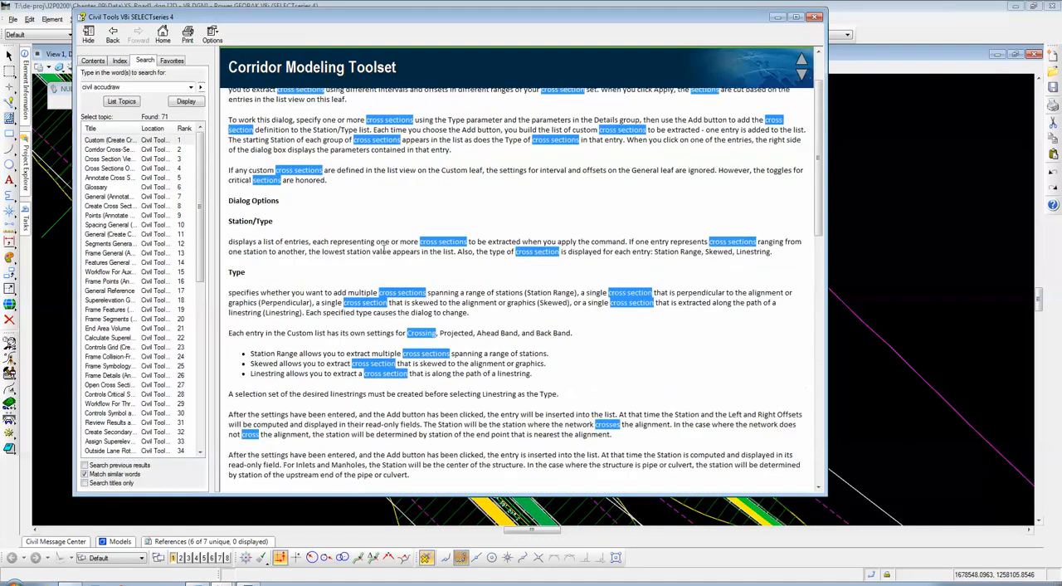
pyautogui.scroll(-4, 328, 292)
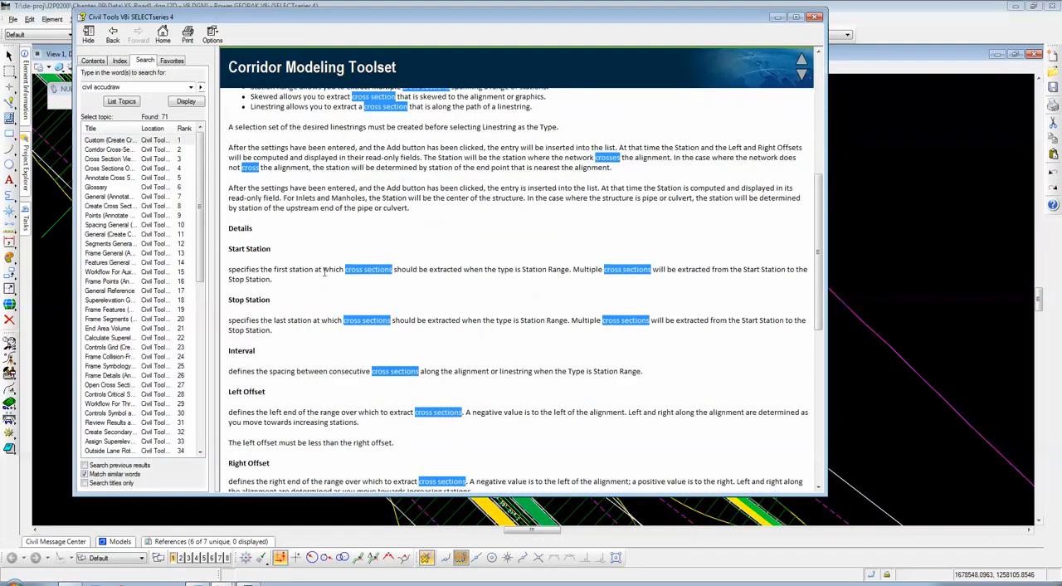
pyautogui.scroll(-4, 322, 272)
pyautogui.scroll(-1, 284, 251)
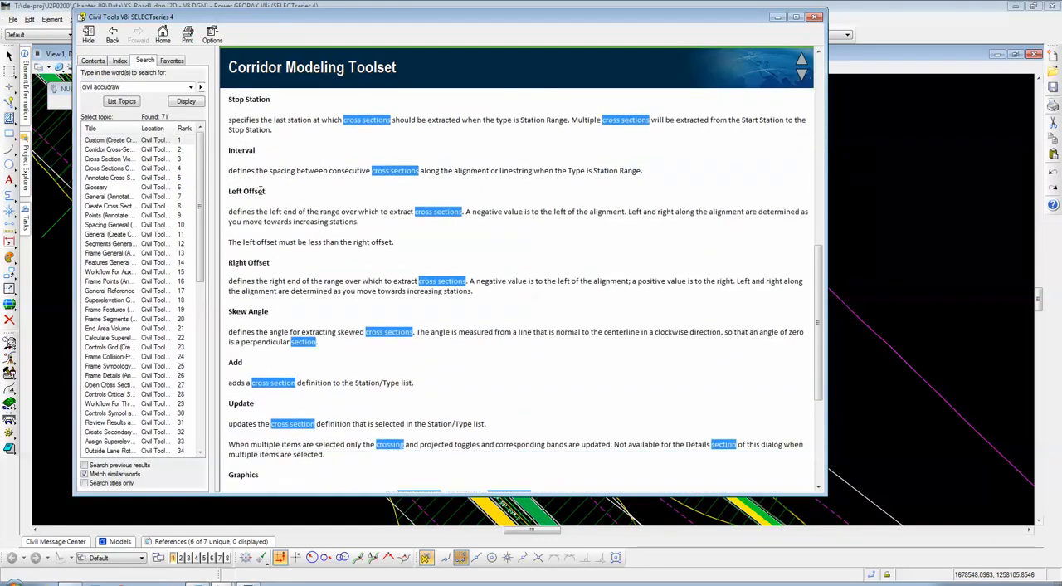
pyautogui.scroll(-6, 263, 249)
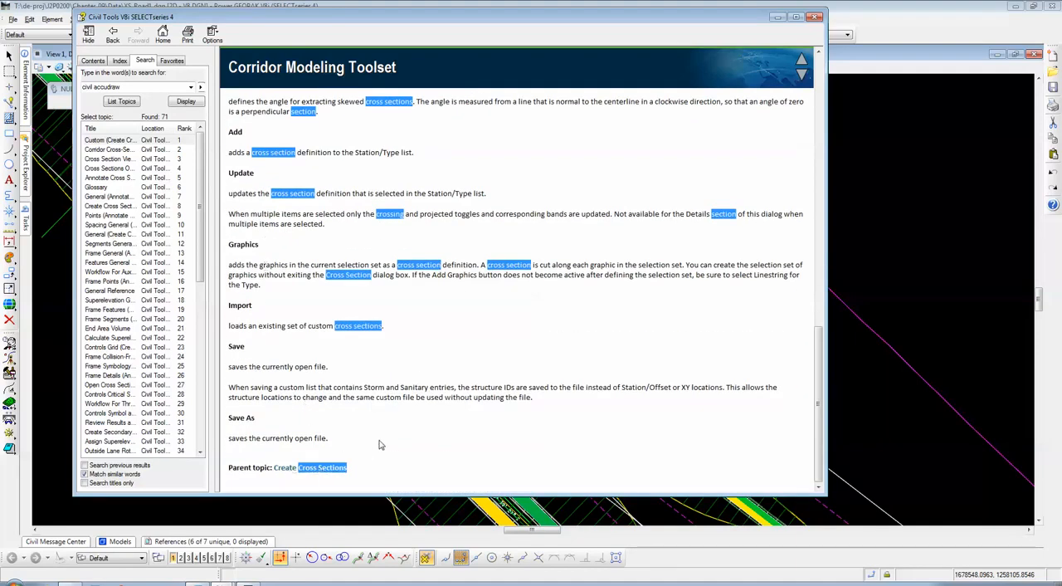
pyautogui.click(290, 469)
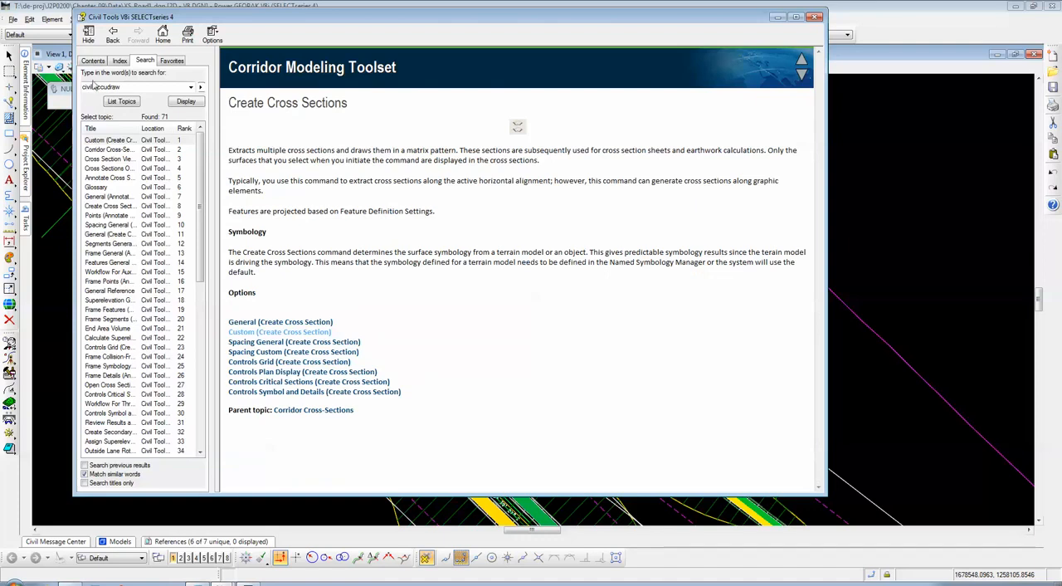
# Step: Browse the Corridor Cross-Sections topics in the help contents from Cross Sections Overview to End Area Volume, returning to the overview
pyautogui.click(93, 61)
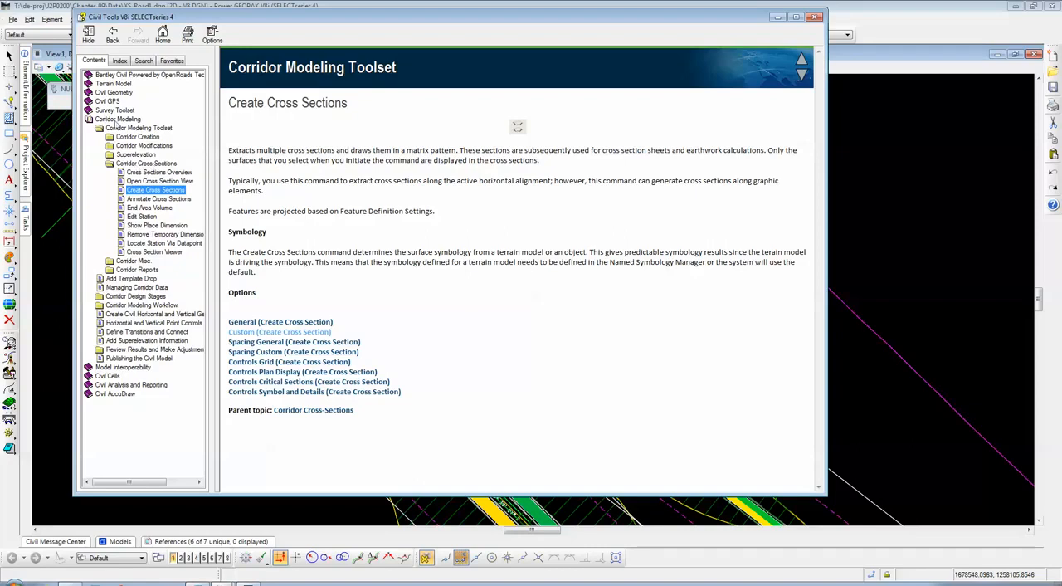
pyautogui.click(151, 172)
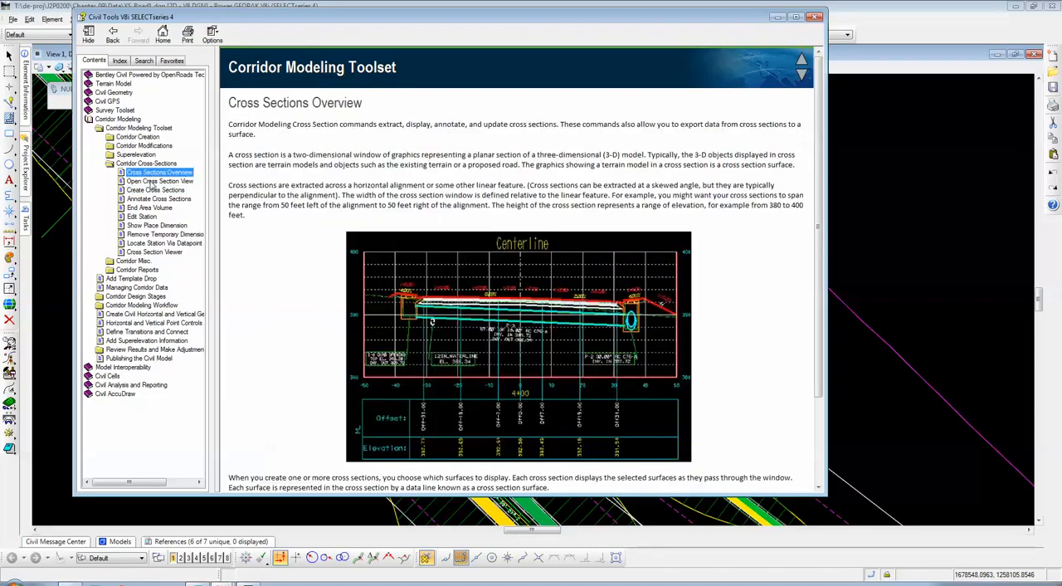
pyautogui.click(154, 180)
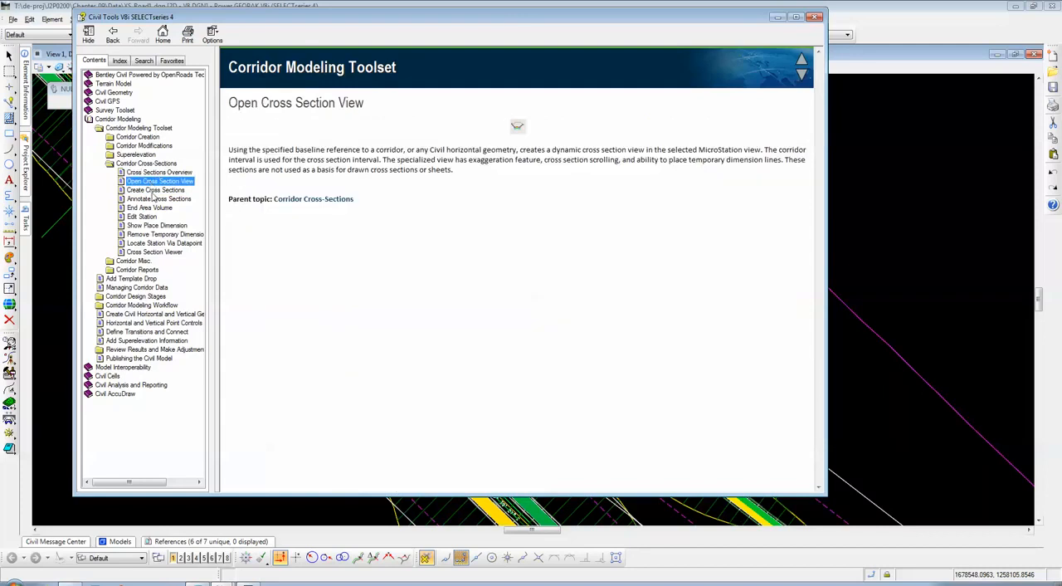
pyautogui.click(154, 190)
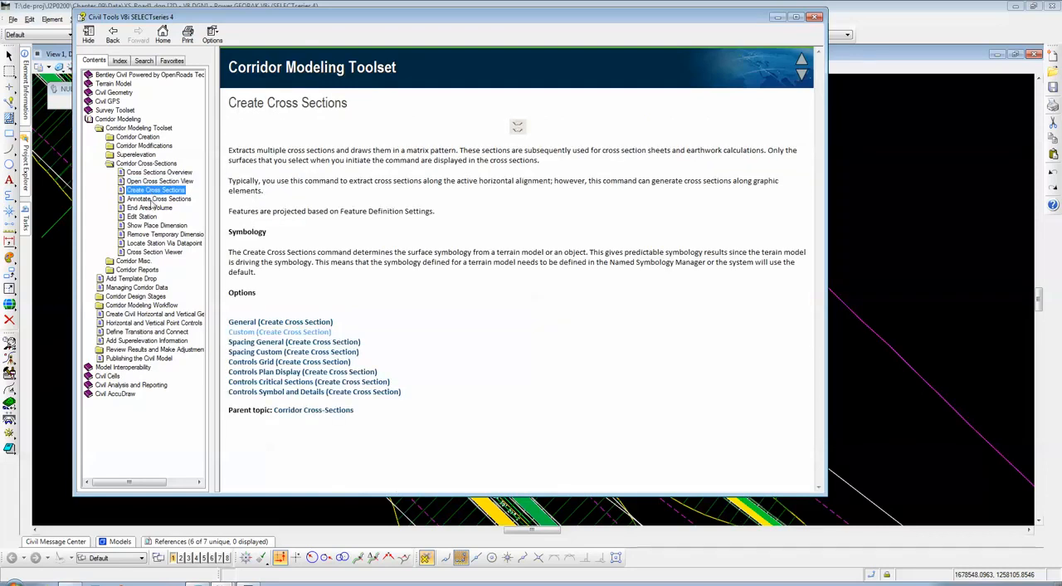
pyautogui.click(153, 200)
pyautogui.click(153, 208)
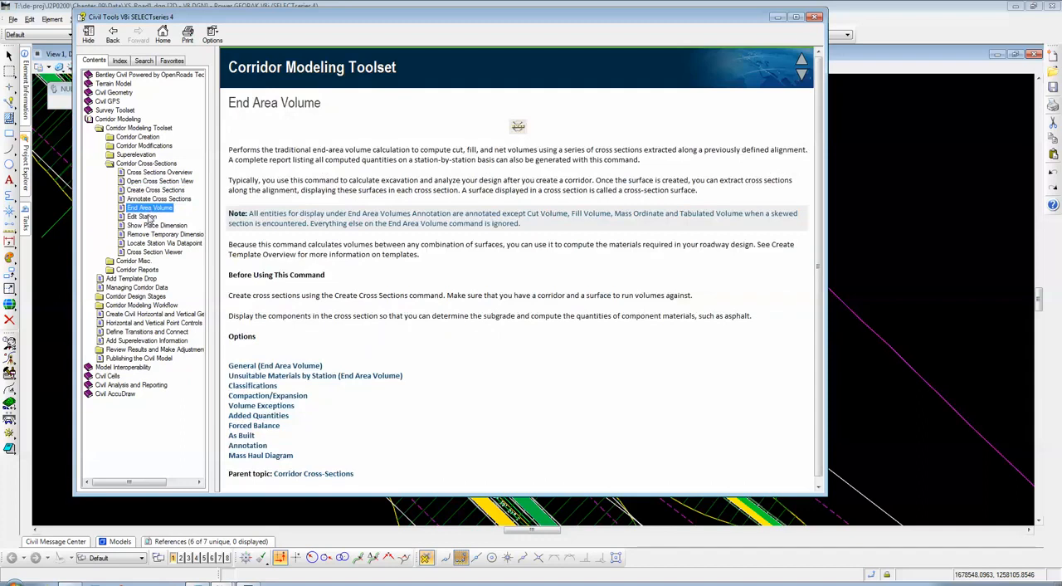
pyautogui.click(152, 173)
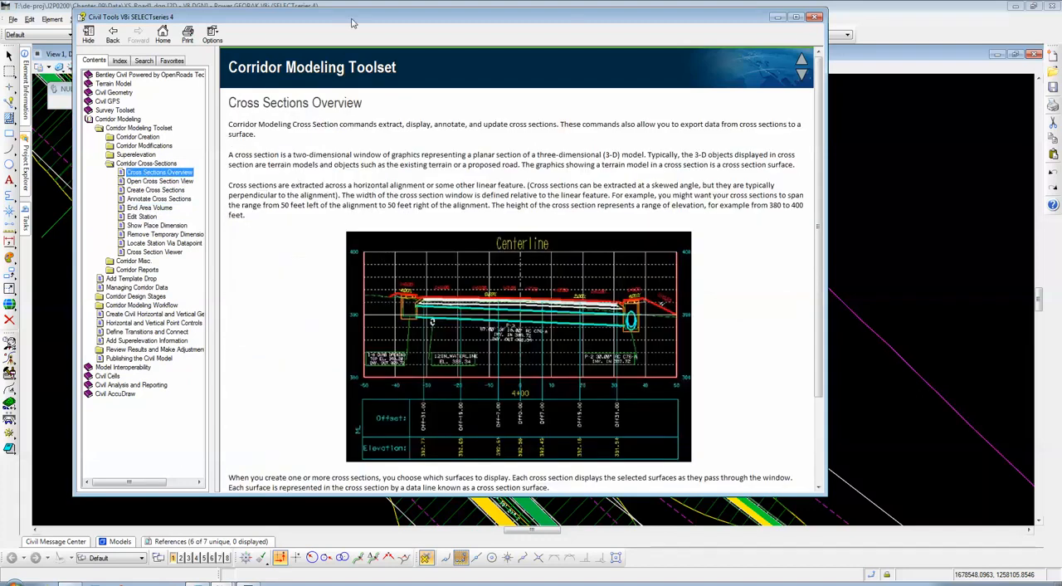
# Step: Move the help window aside and close it to return to the Create Cross Section dialog
pyautogui.moveTo(352, 23); pyautogui.dragTo(369, 30)
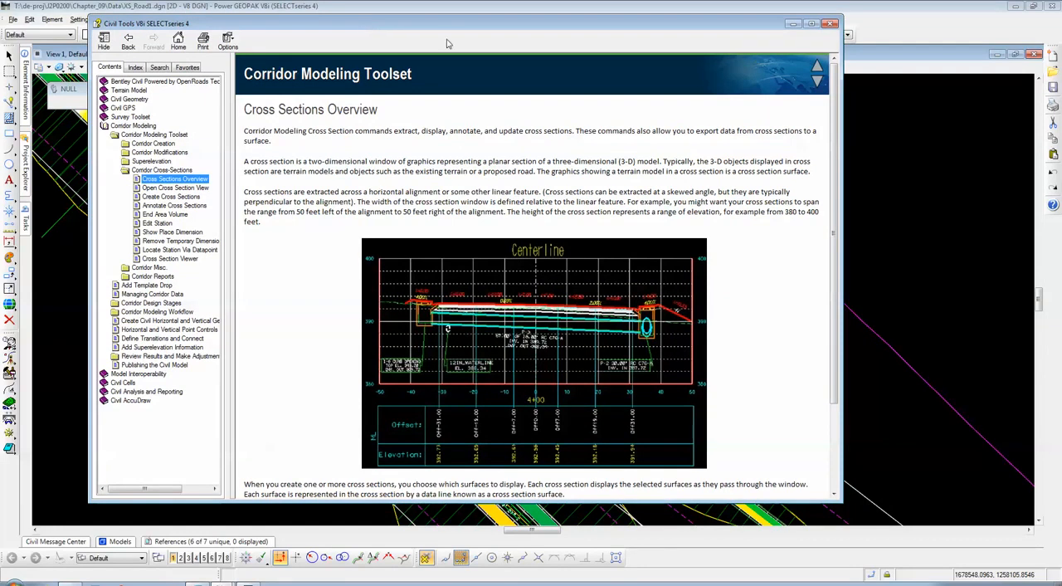
pyautogui.moveTo(449, 32); pyautogui.dragTo(405, 33)
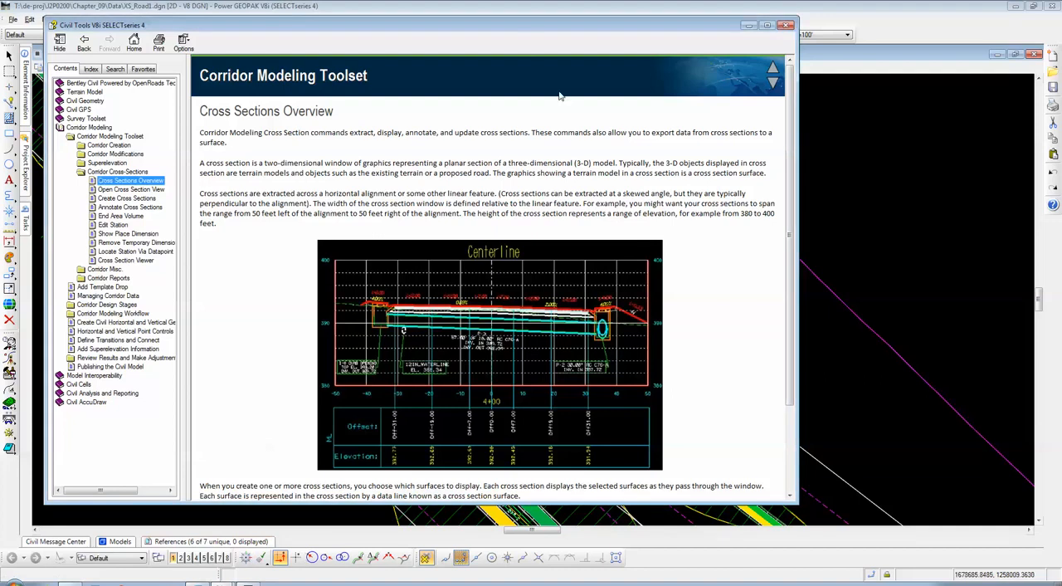
pyautogui.moveTo(526, 31); pyautogui.dragTo(551, 47)
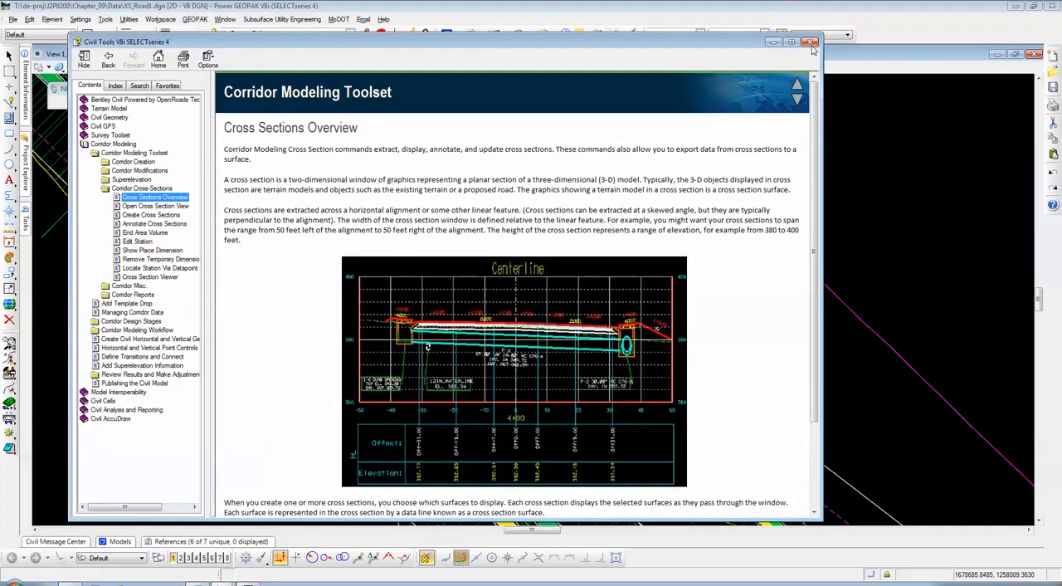
pyautogui.click(811, 42)
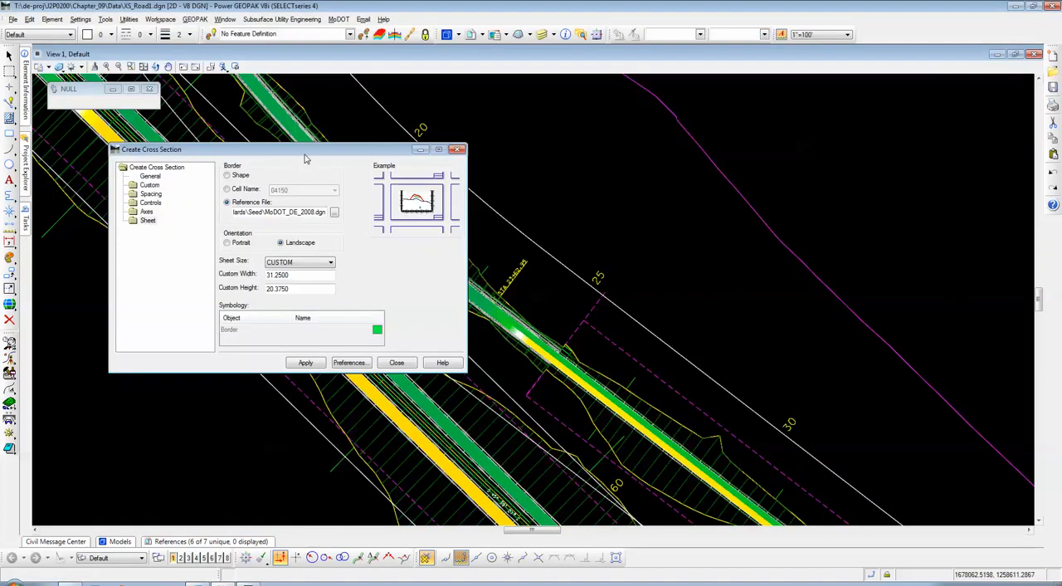
# Step: Set the stop station in the general cross-section settings for ROAD1 to 15+00
pyautogui.click(160, 178)
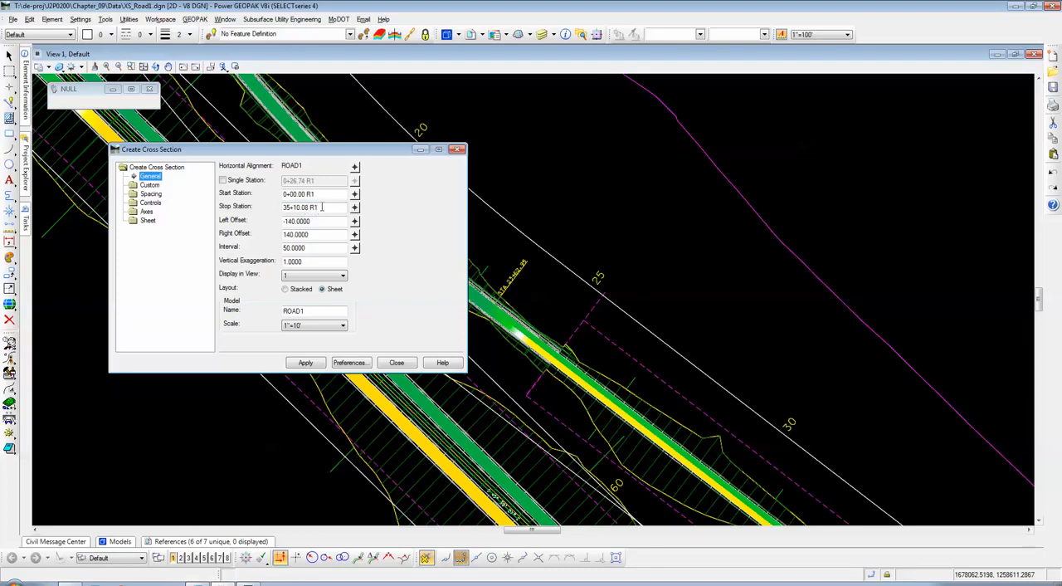
pyautogui.moveTo(322, 207); pyautogui.dragTo(270, 208)
pyautogui.write('15')
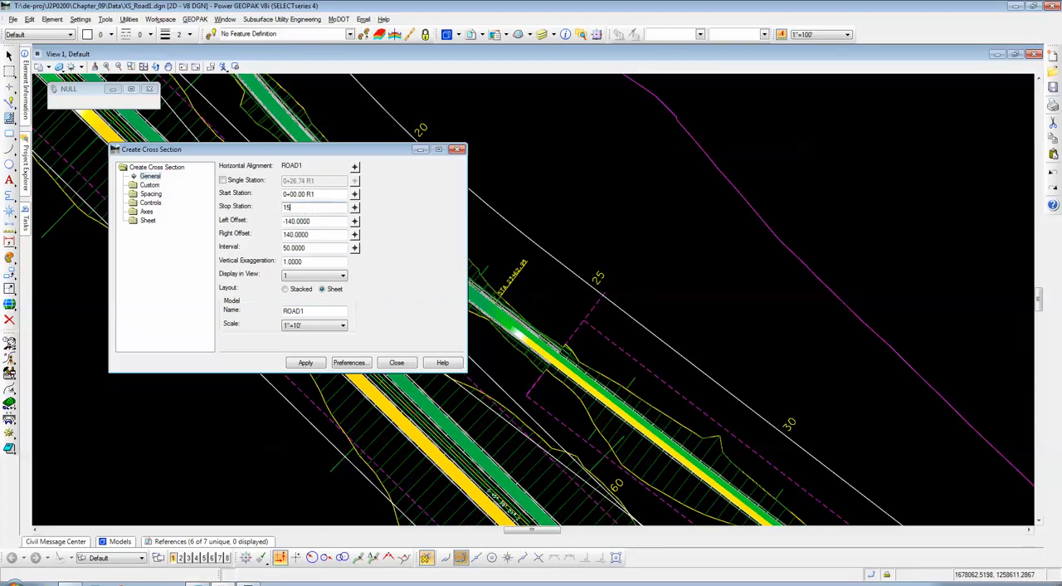
pyautogui.write('+00')
pyautogui.press('Tab')
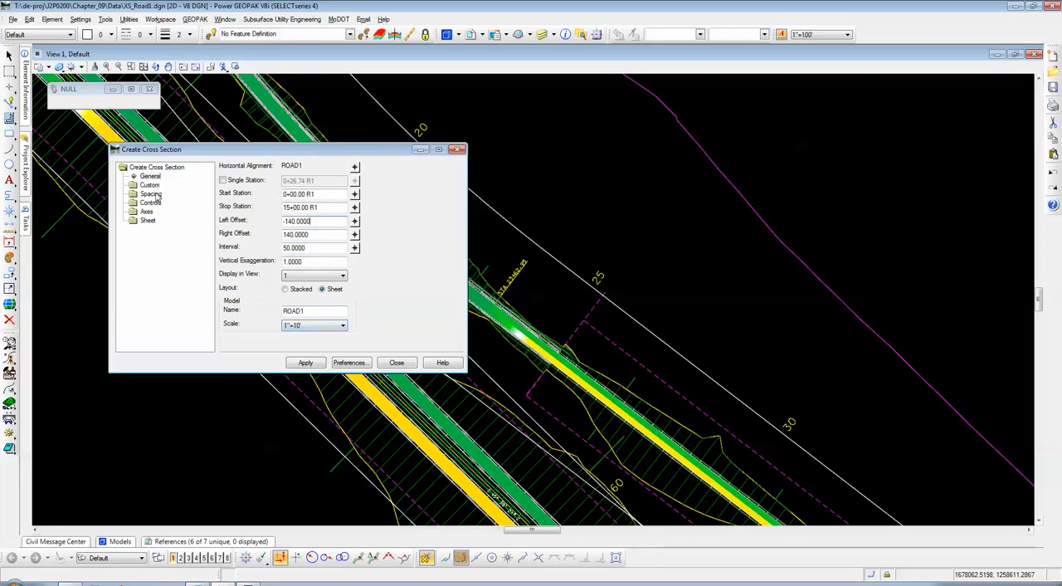
# Step: Generate the ROAD1 cross-section sheets with the current settings and close the Create Cross Section dialog
pyautogui.click(305, 363)
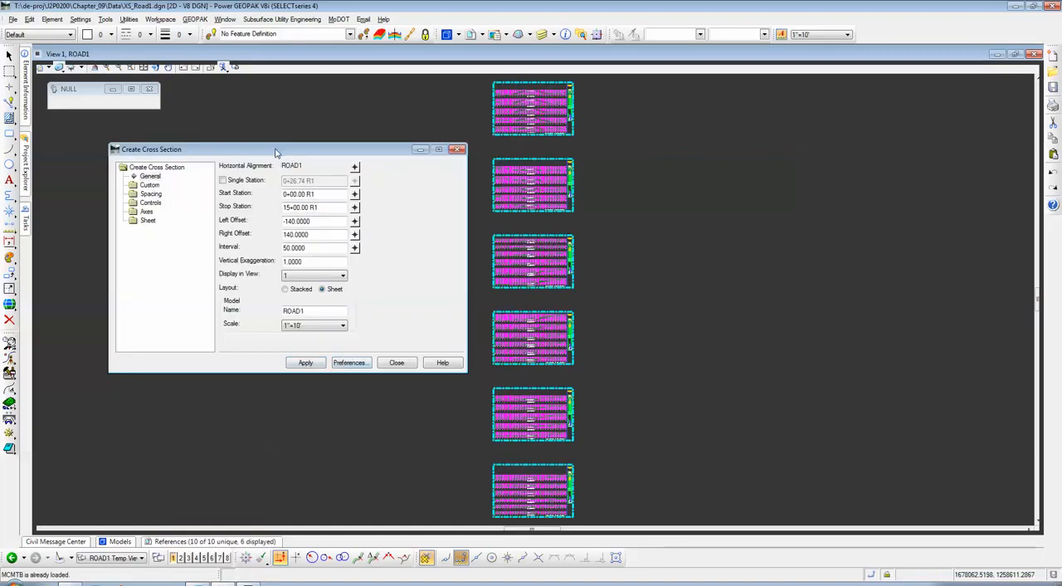
pyautogui.moveTo(275, 154)
pyautogui.mouseDown()
pyautogui.moveTo(287, 154)
pyautogui.moveTo(192, 90)
pyautogui.moveTo(457, 26)
pyautogui.moveTo(943, 116)
pyautogui.moveTo(679, 373)
pyautogui.moveTo(305, 287)
pyautogui.moveTo(249, 227)
pyautogui.moveTo(257, 147)
pyautogui.mouseUp()
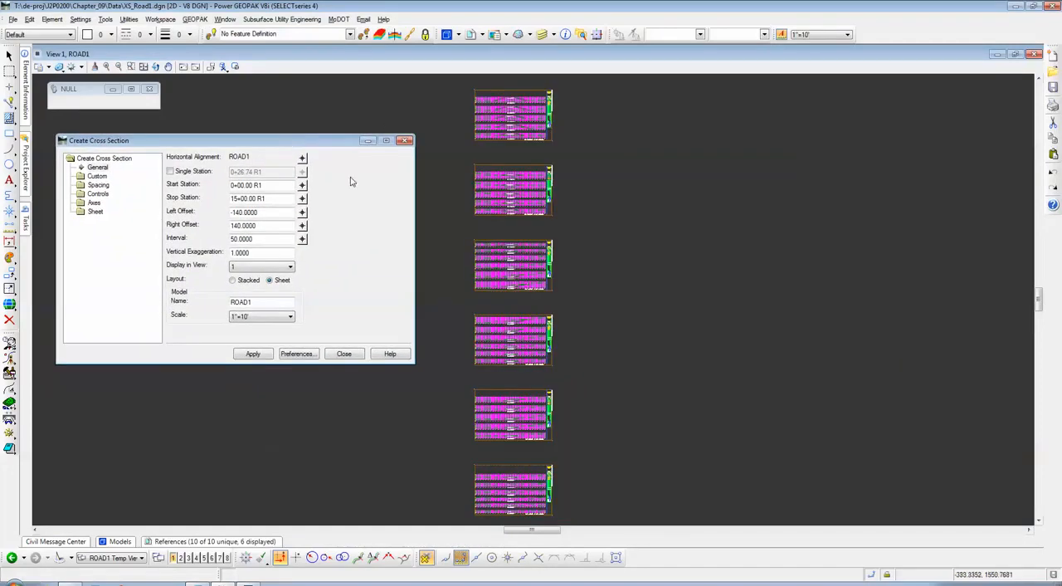
pyautogui.click(343, 354)
# Step: Inspect the generated sheets, examining the pavement, curbs and ground line at Sta. 1+50.00 R1 and the neighbouring sections
pyautogui.scroll(5, 531, 514)
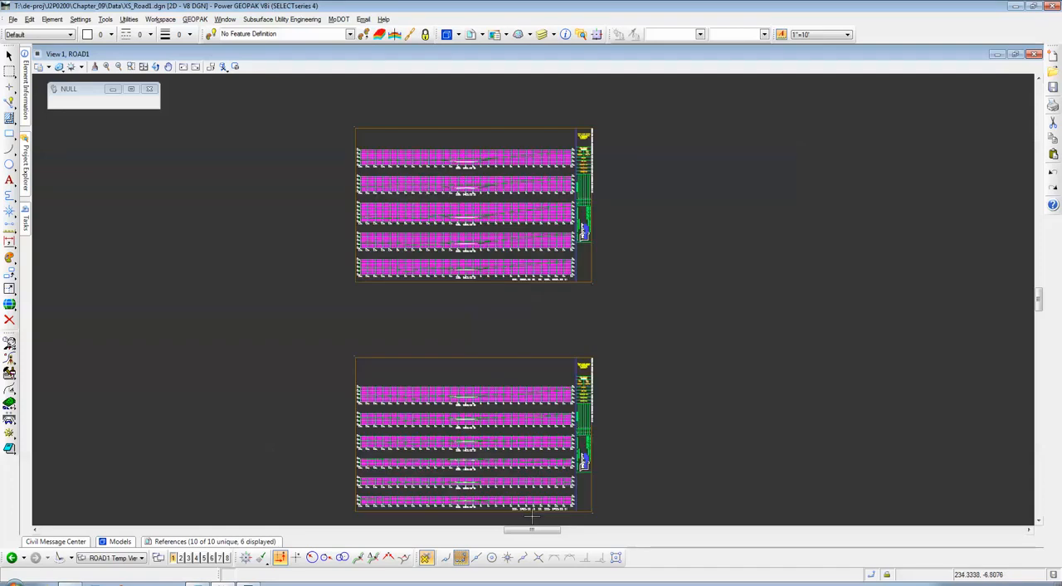
pyautogui.scroll(3, 484, 448)
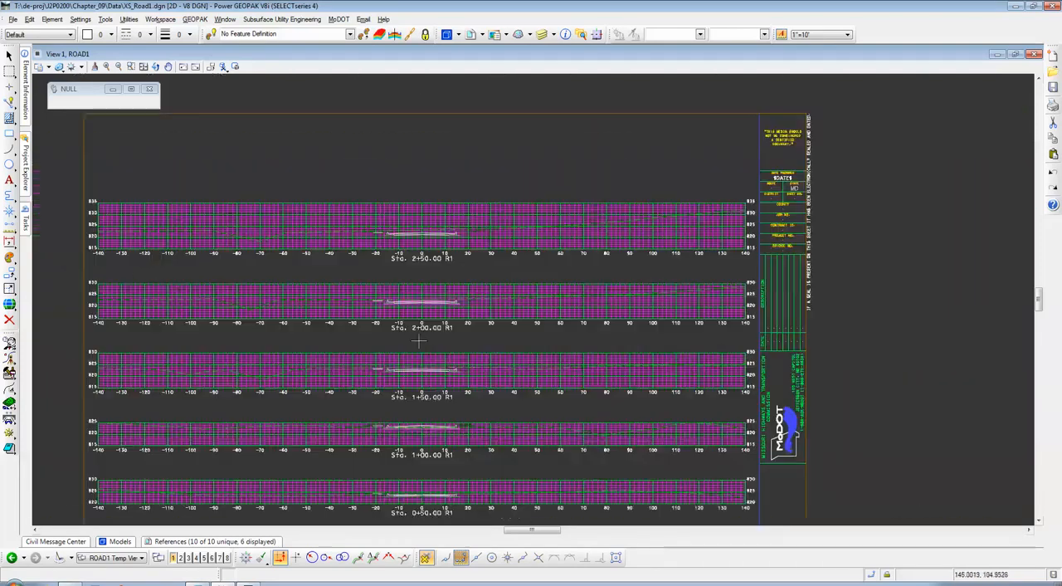
pyautogui.scroll(8, 415, 406)
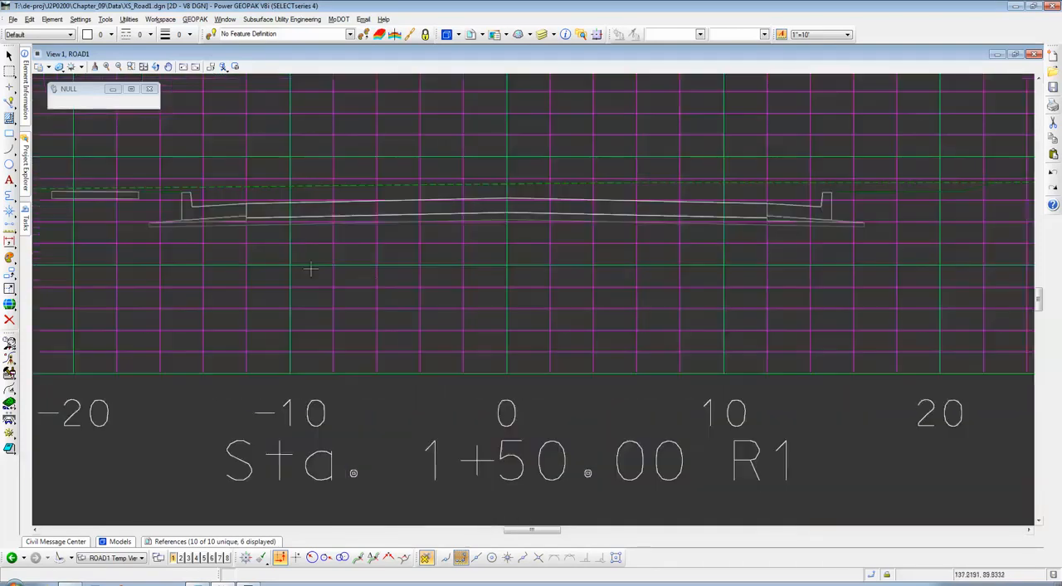
pyautogui.scroll(-1, 237, 250)
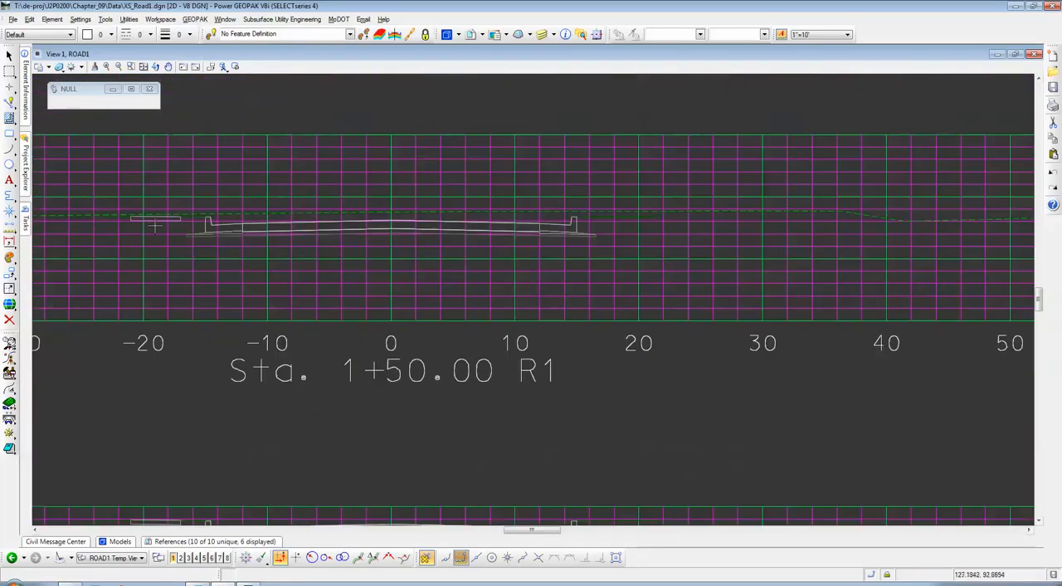
pyautogui.scroll(3, 104, 211)
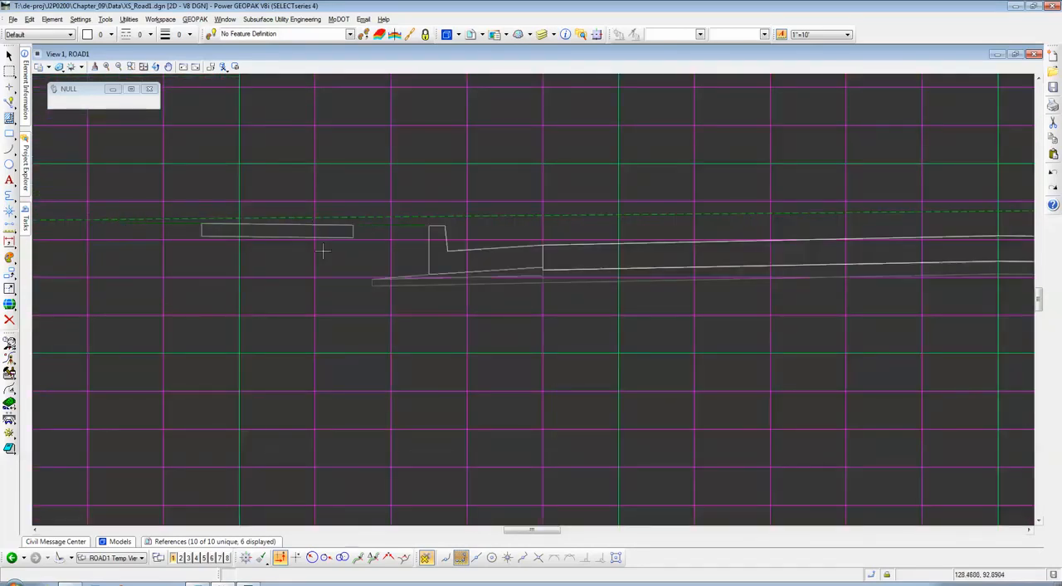
pyautogui.scroll(-2, 262, 252)
pyautogui.scroll(-1, 348, 261)
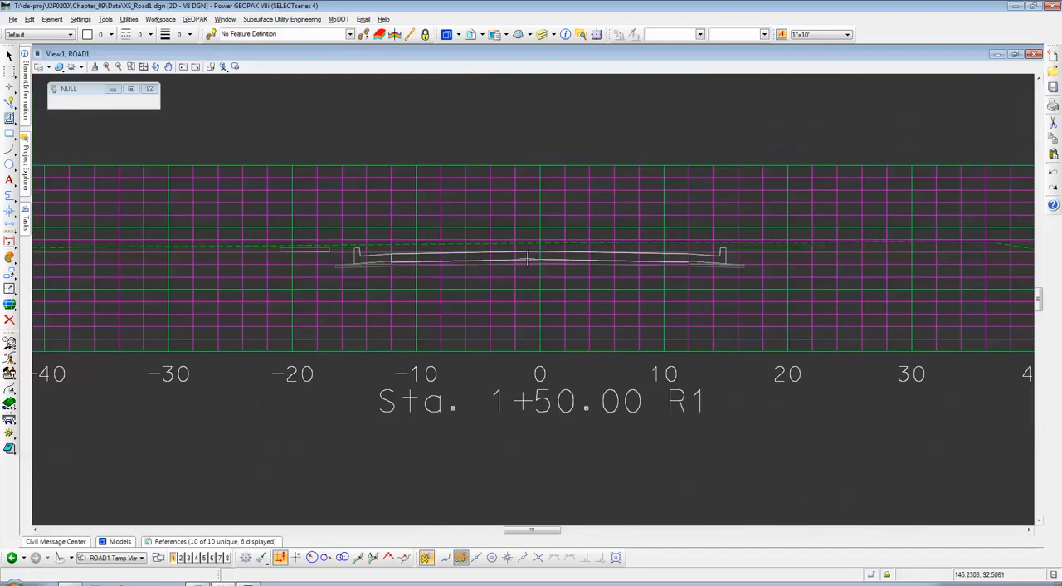
pyautogui.scroll(3, 868, 292)
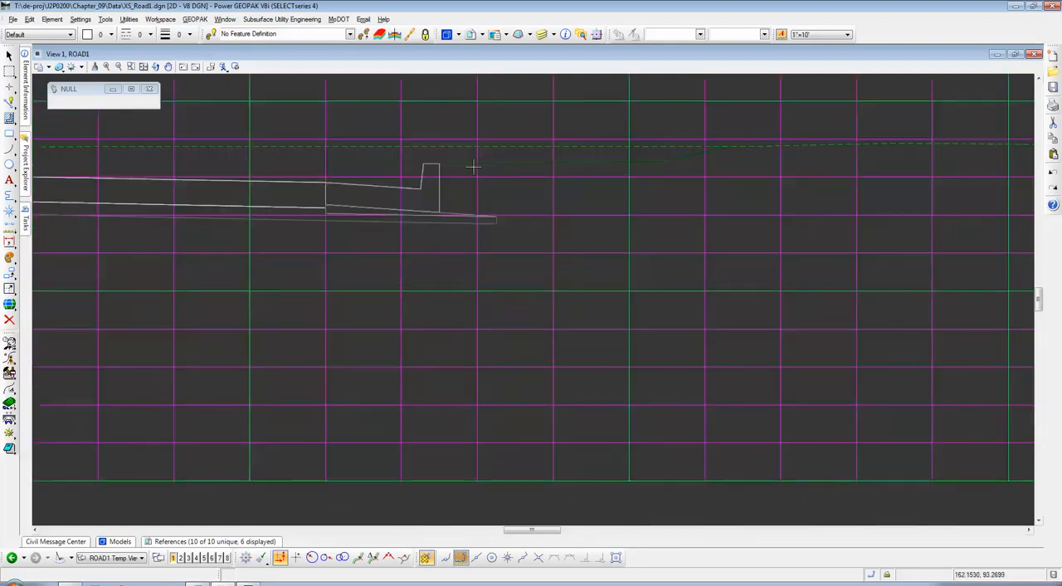
pyautogui.scroll(-4, 673, 206)
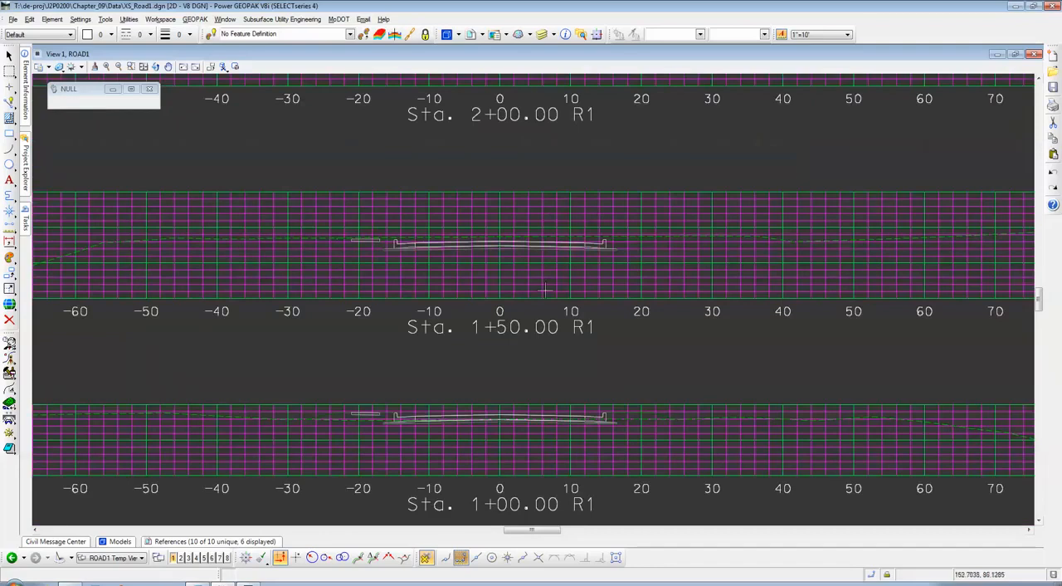
pyautogui.scroll(-5, 565, 272)
pyautogui.scroll(4, 478, 279)
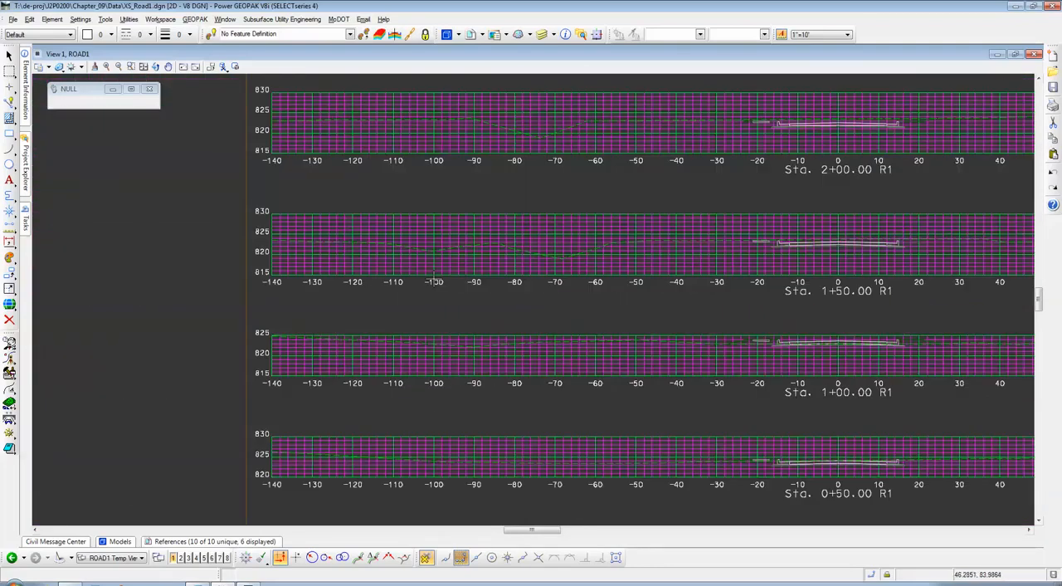
# Step: Examine the ground line and elevation labels at both ends of Sta. 1+50.00 R1, plus the Sta. 0+00.00 and 0+50.00 sections on the first sheet
pyautogui.scroll(2, 526, 259)
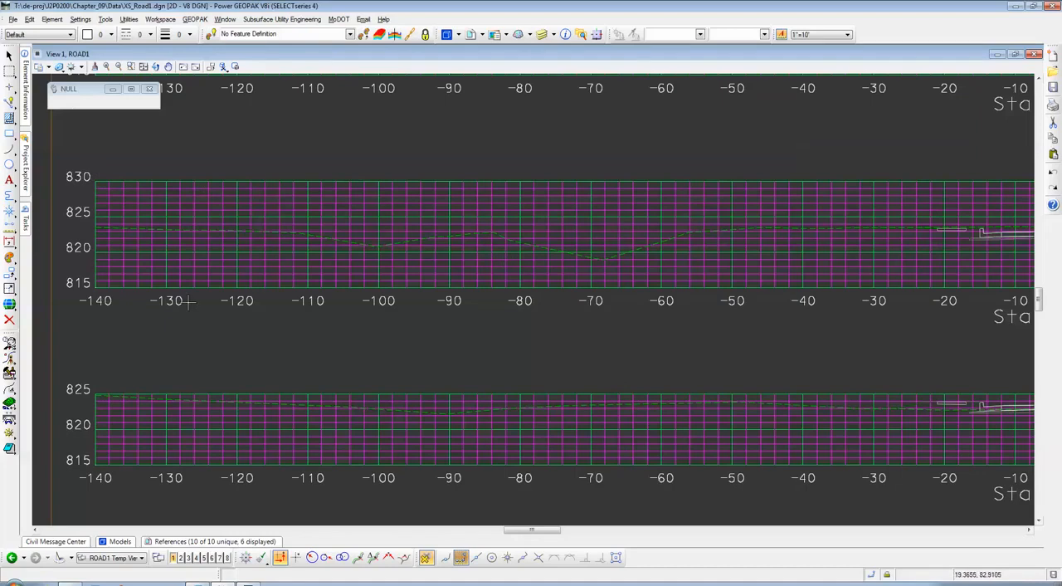
pyautogui.scroll(-2, 312, 275)
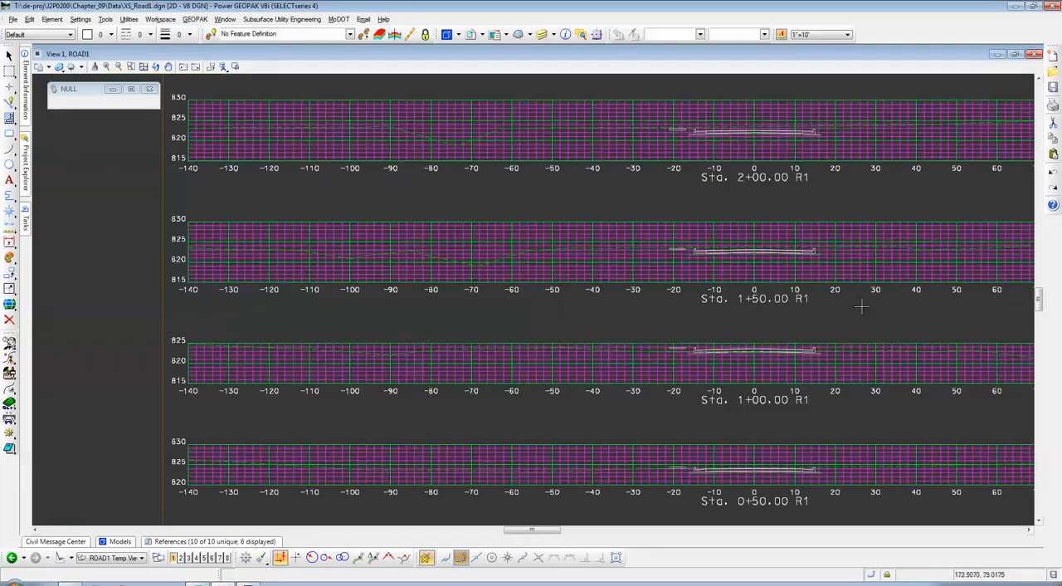
pyautogui.scroll(3, 867, 306)
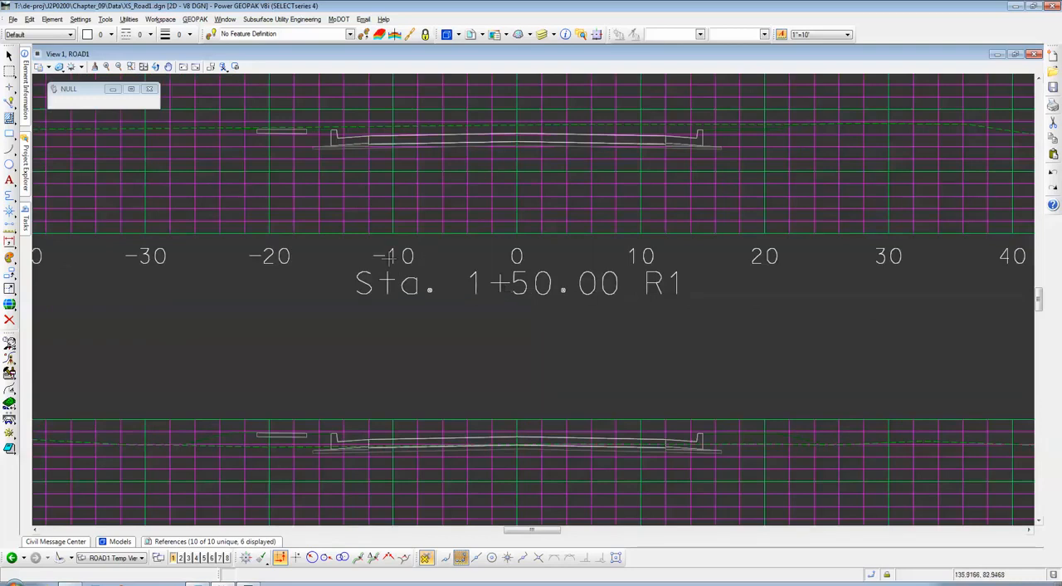
pyautogui.scroll(-3, 378, 264)
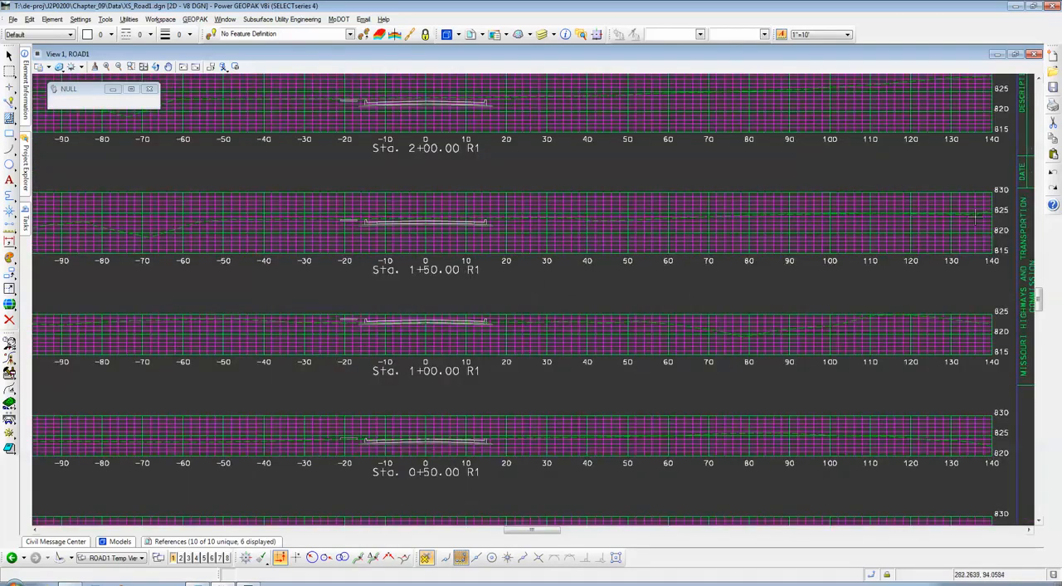
pyautogui.scroll(2, 1014, 219)
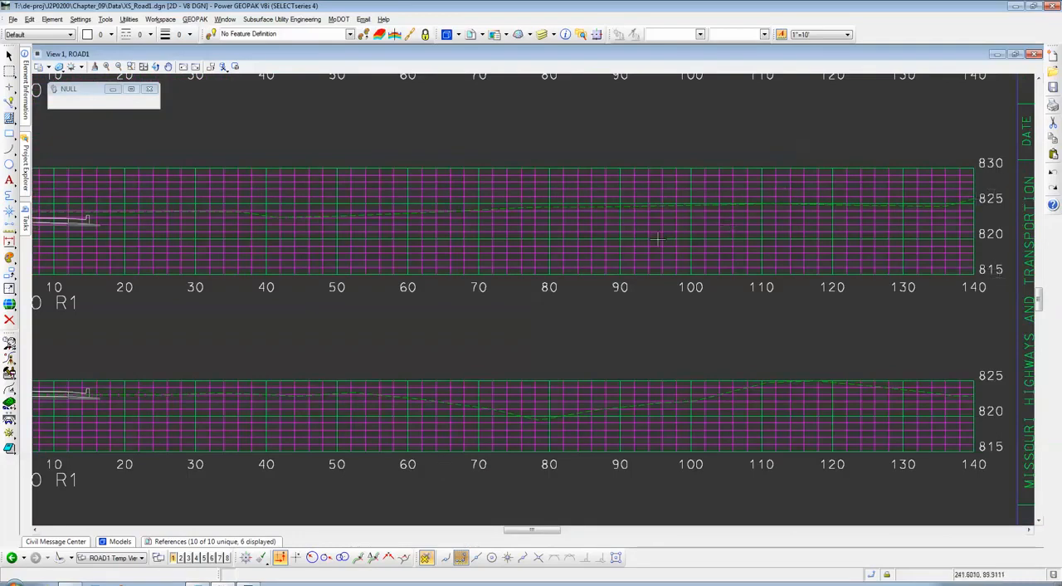
pyautogui.scroll(-7, 635, 213)
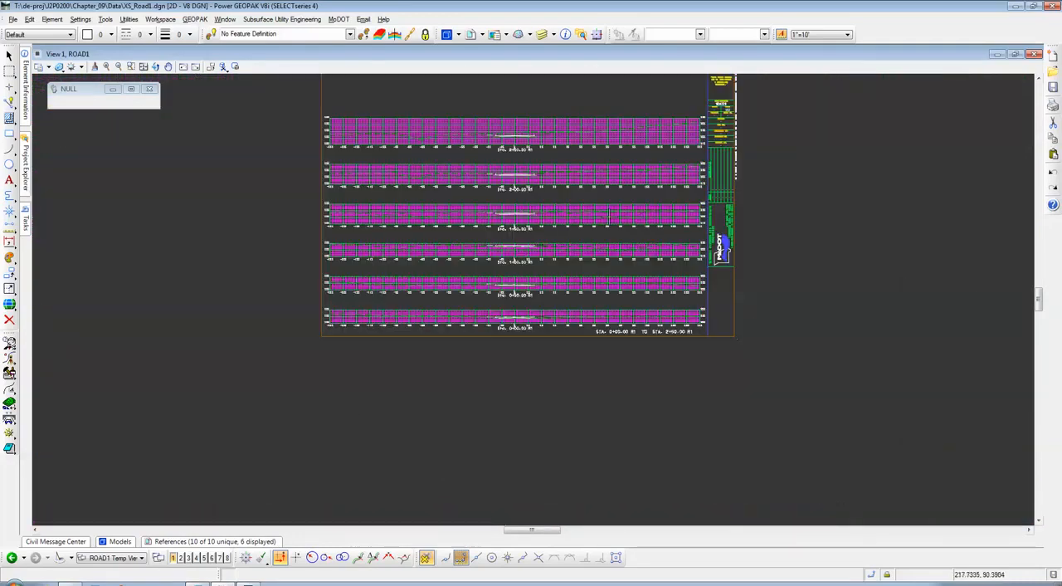
pyautogui.scroll(3, 575, 247)
pyautogui.scroll(2, 504, 260)
pyautogui.scroll(-2, 524, 168)
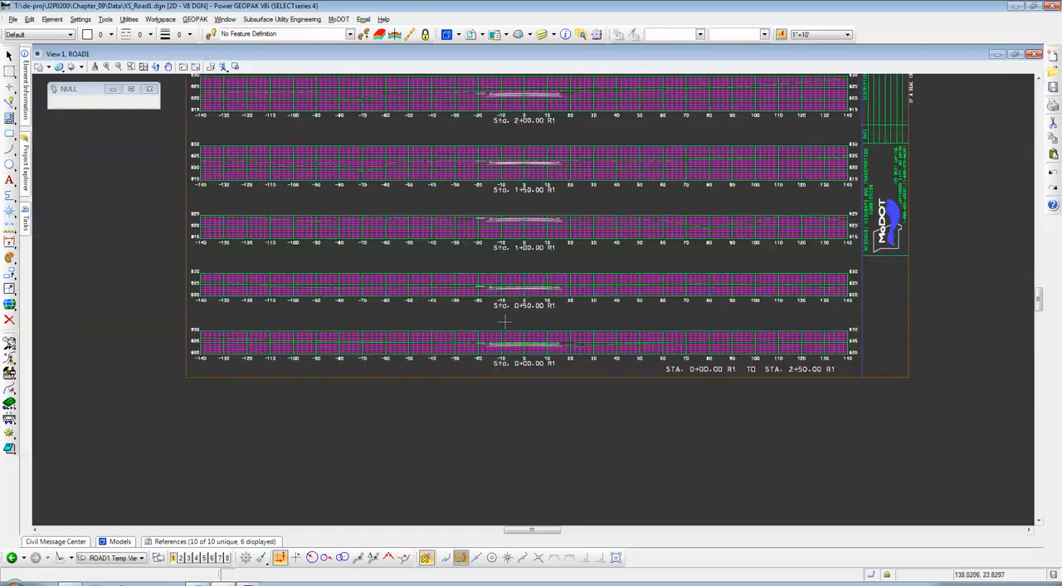
pyautogui.scroll(5, 507, 320)
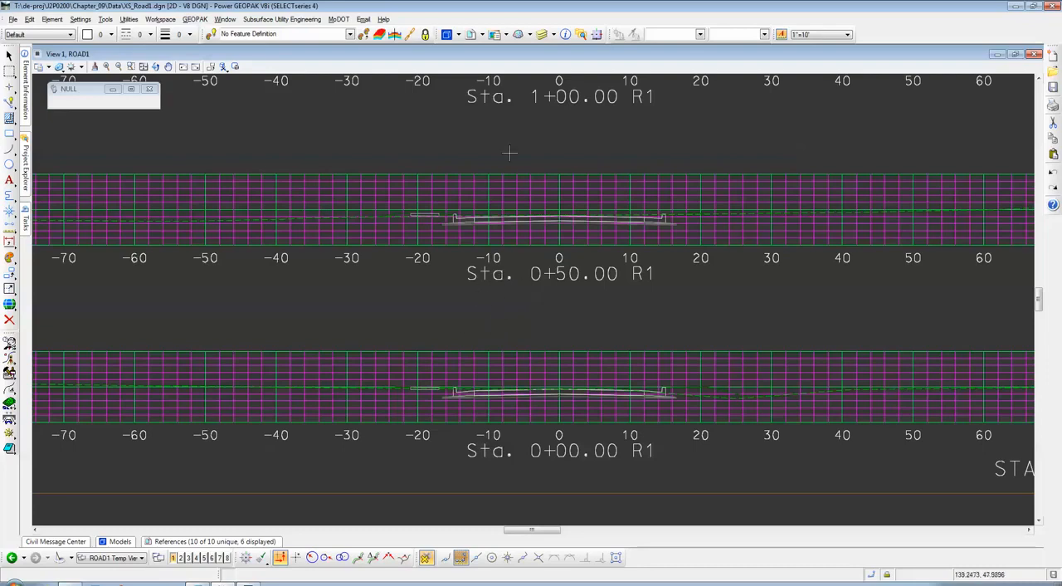
pyautogui.scroll(-5, 511, 311)
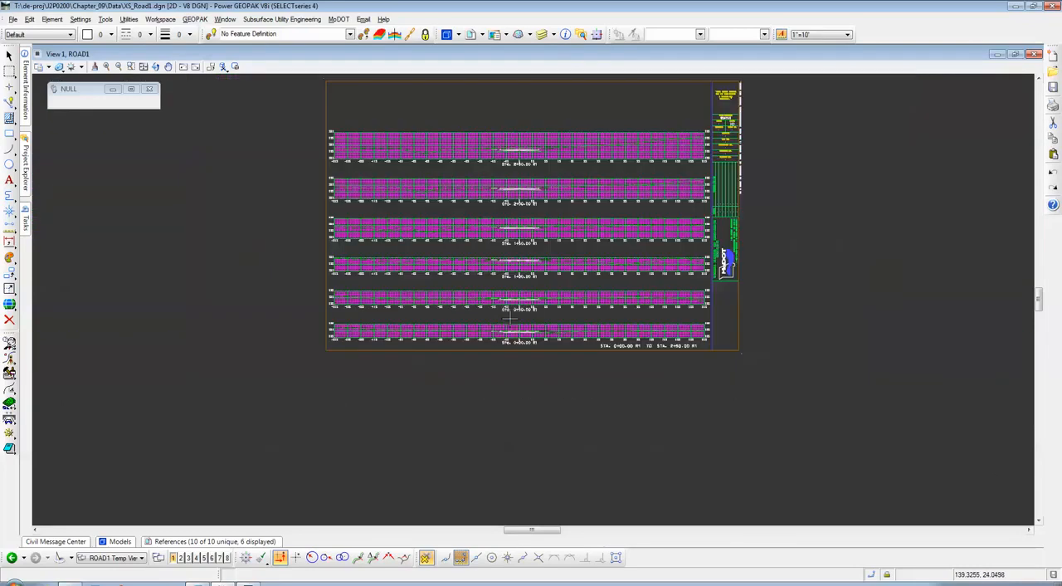
# Step: Review the column of generated sheets and inspect the sloped pavement, curbs and ground line at Sta. 8+50.00 R1
pyautogui.scroll(-6, 510, 286)
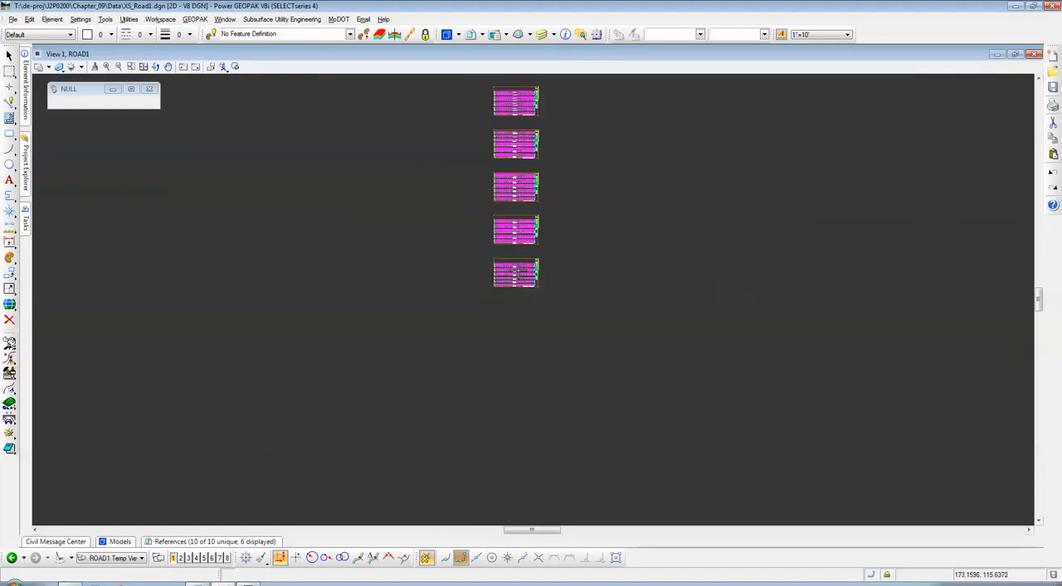
pyautogui.scroll(3, 515, 166)
pyautogui.scroll(4, 515, 218)
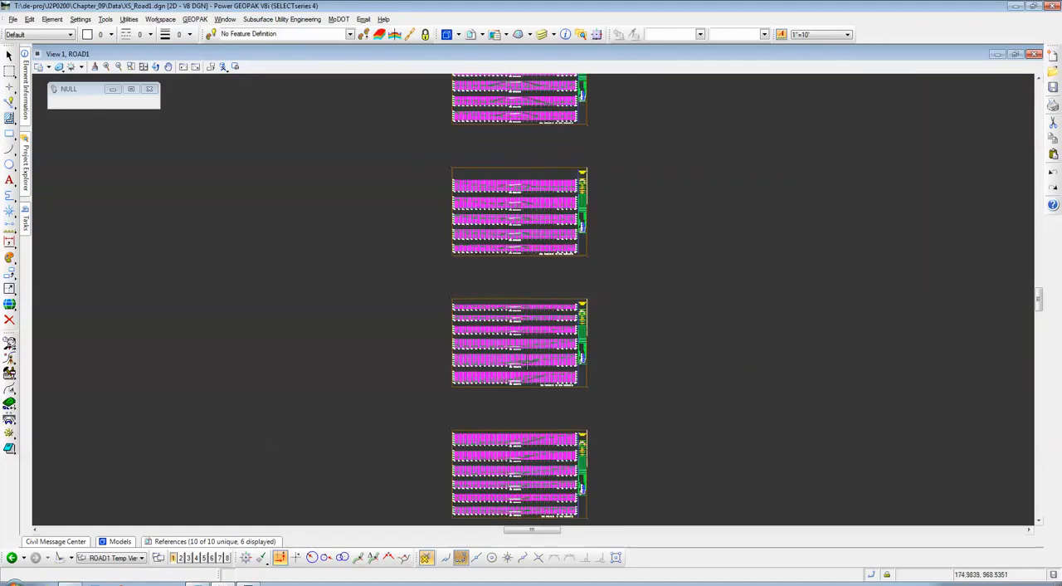
pyautogui.scroll(4, 510, 283)
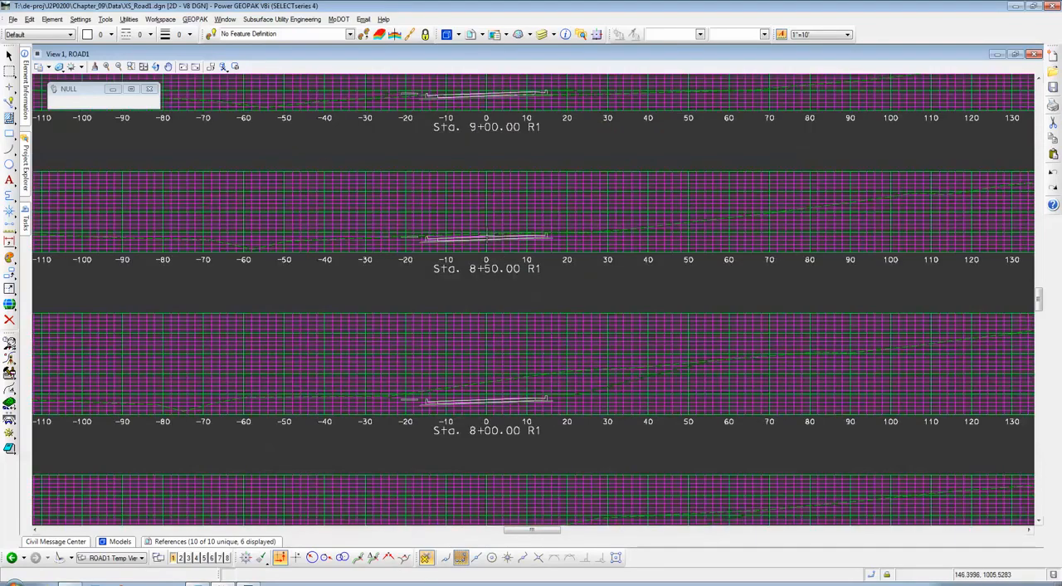
pyautogui.scroll(4, 488, 235)
pyautogui.scroll(-2, 450, 234)
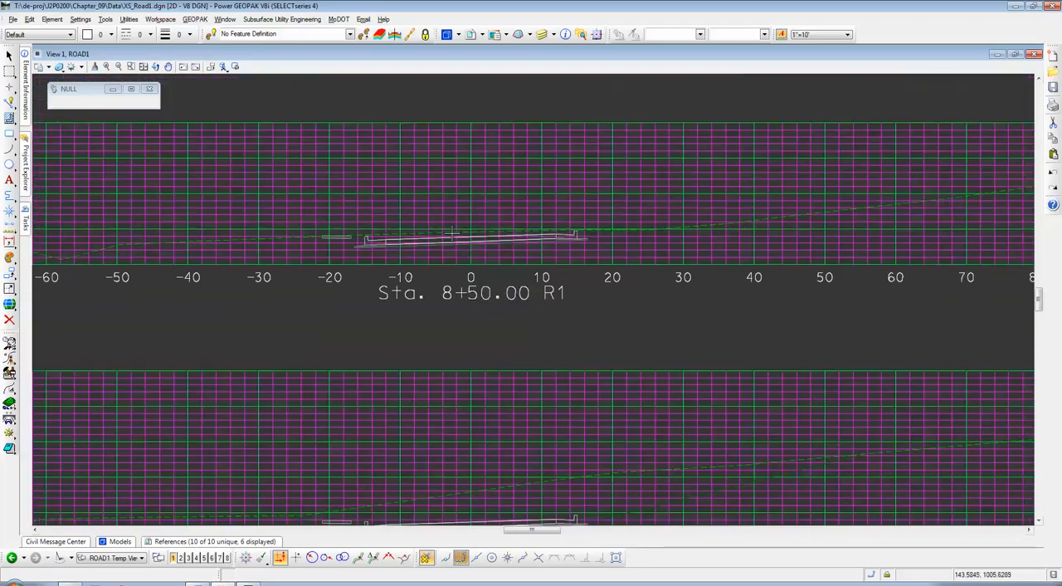
pyautogui.scroll(2, 377, 229)
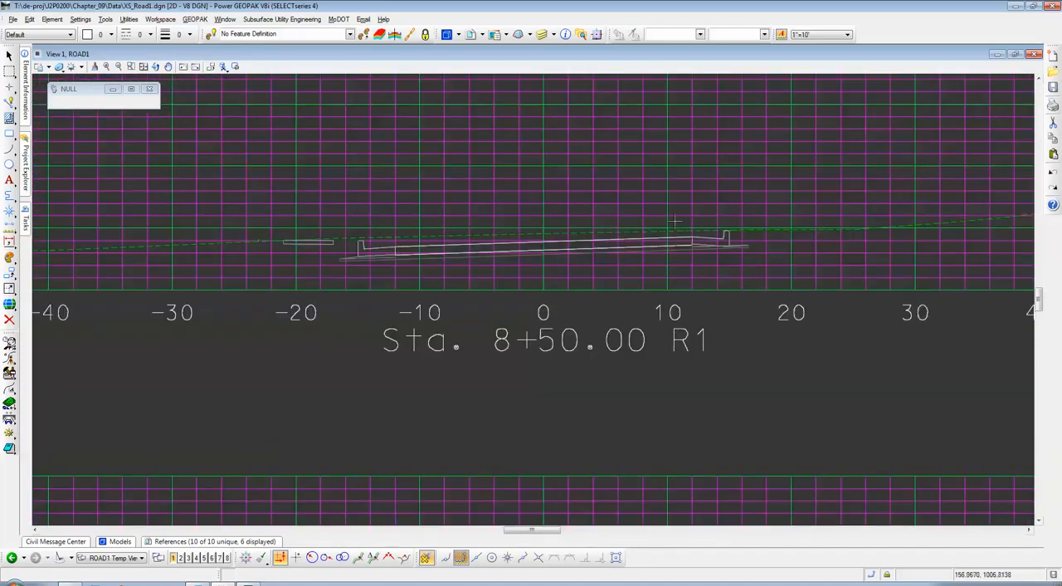